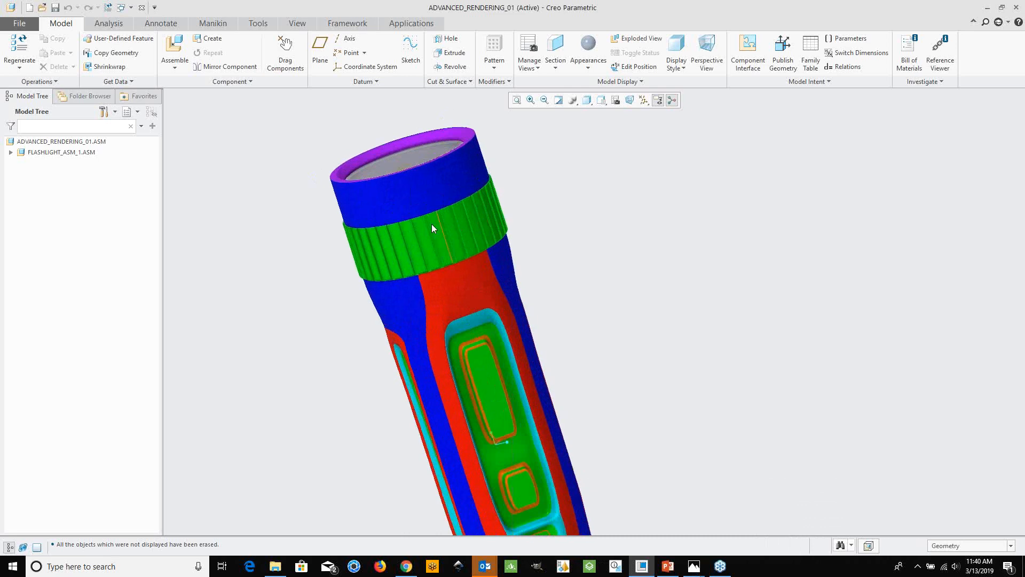
Examine the flashlight's colour-coded regions, from the head and ribbed ring to the body recesses and lens cover.
scroll(441, 229, "down", 1)
scroll(440, 254, "down", 1)
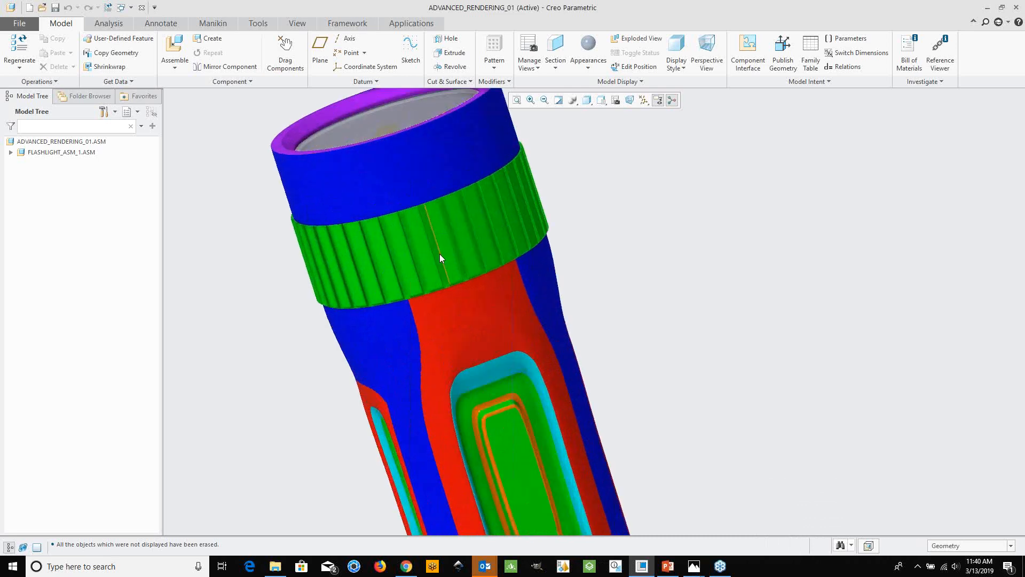
scroll(444, 252, "up", 3)
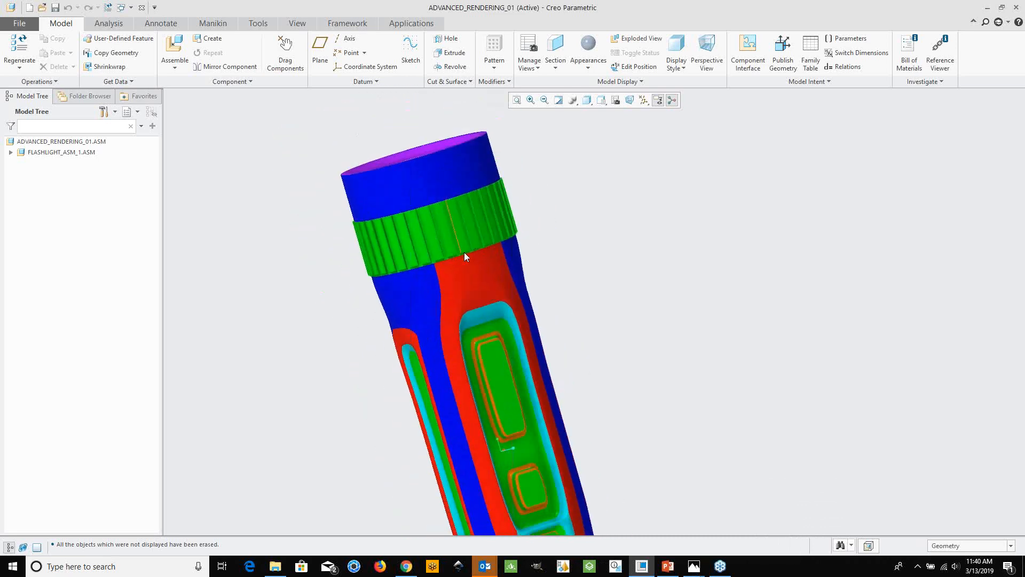
scroll(485, 331, "down", 2)
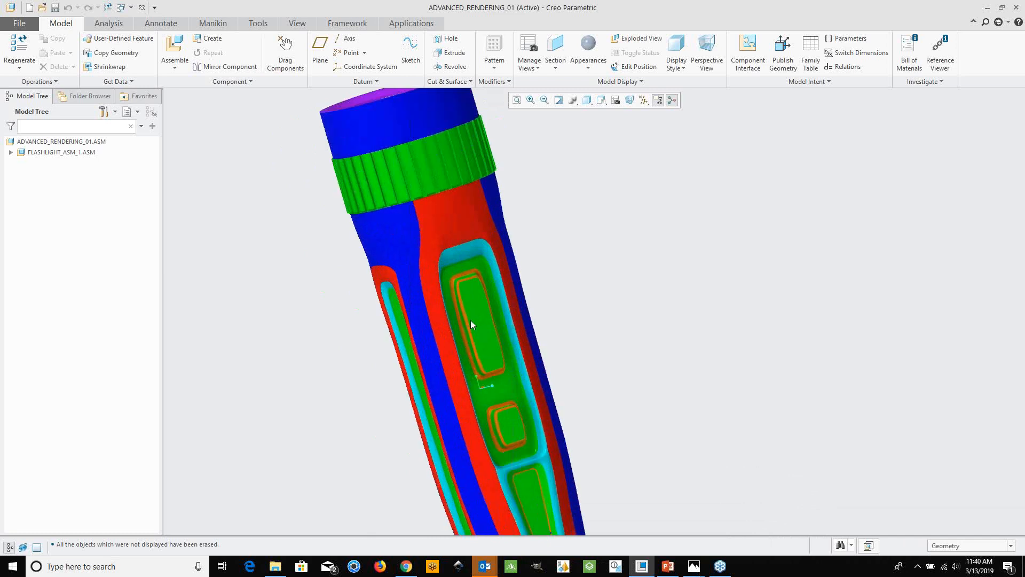
scroll(506, 278, "up", 1)
middle_click_drag(506, 279, 436, 271)
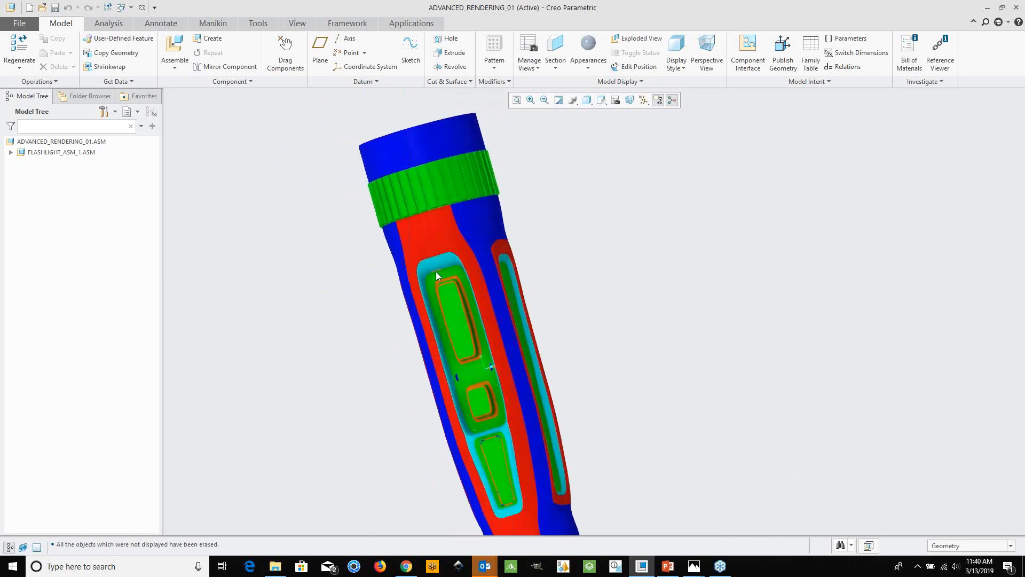
scroll(435, 270, "down", 5)
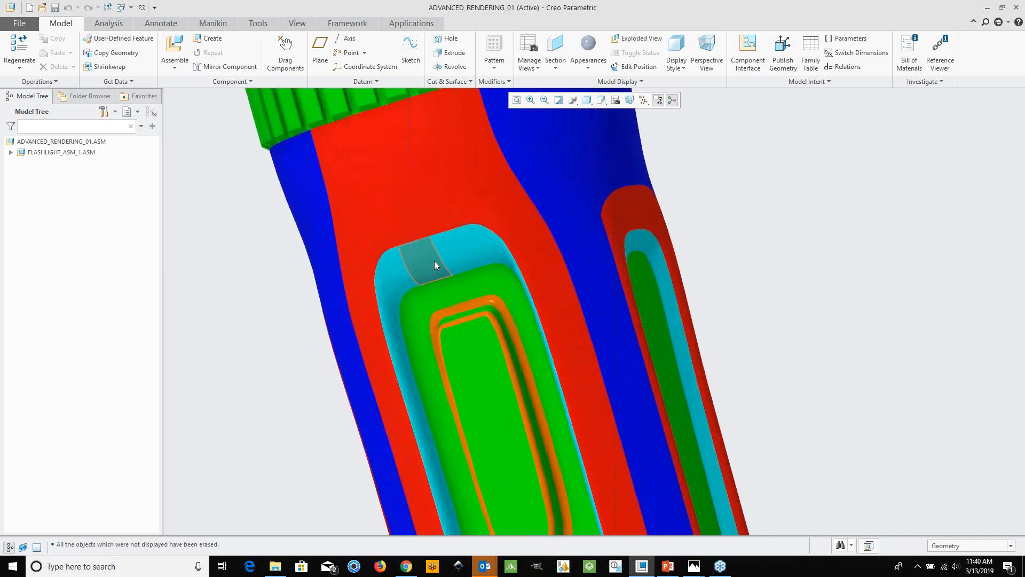
scroll(426, 261, "up", 5)
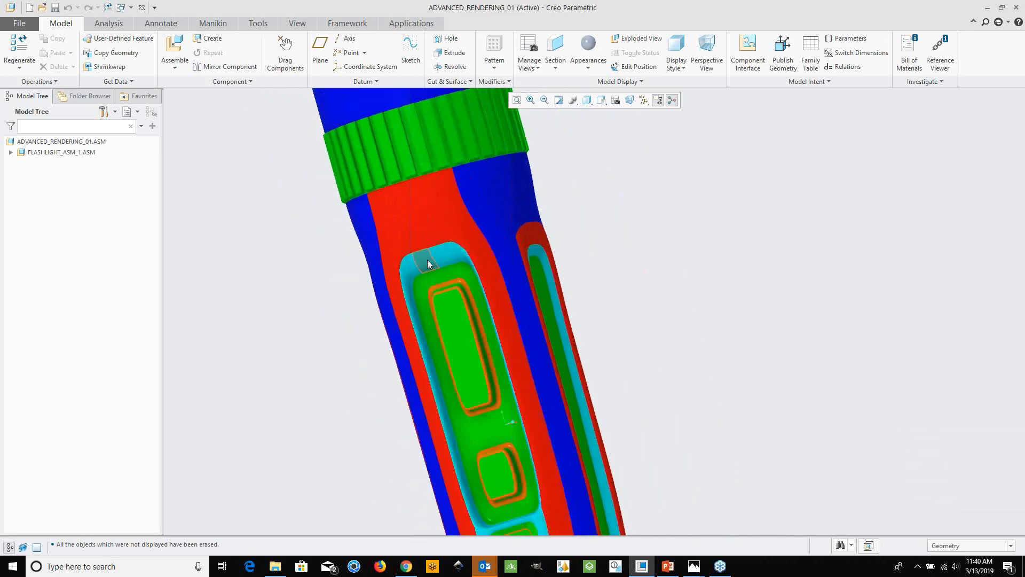
scroll(428, 263, "down", 3)
middle_click_drag(429, 268, 431, 299)
scroll(433, 304, "up", 5)
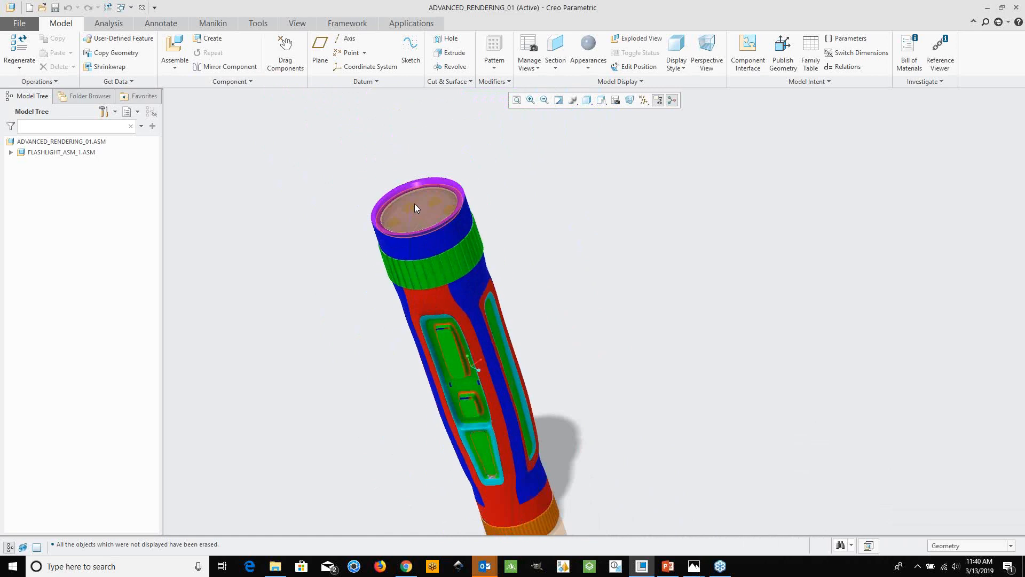
scroll(416, 207, "down", 2)
scroll(451, 193, "down", 4)
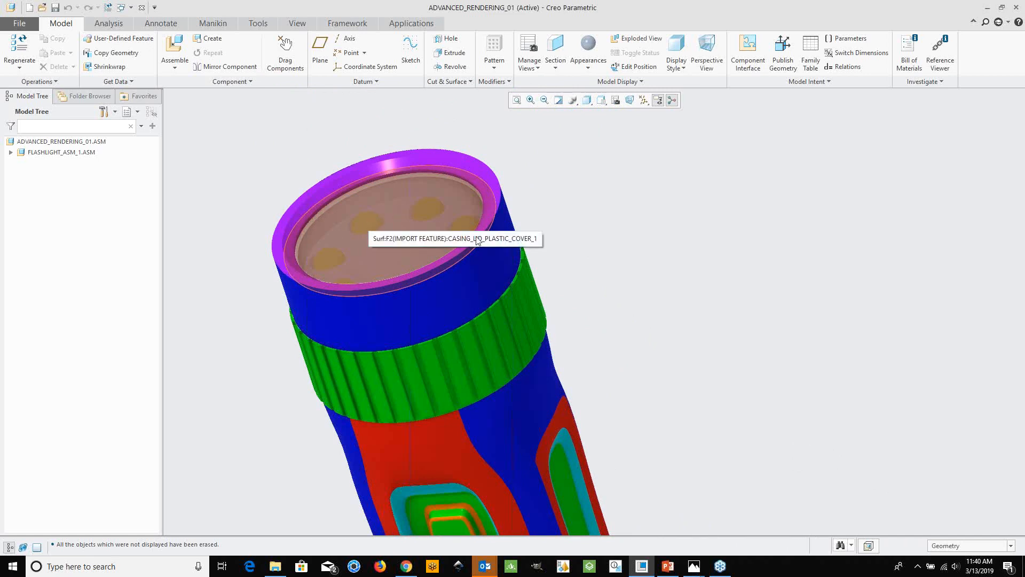
scroll(430, 204, "down", 2)
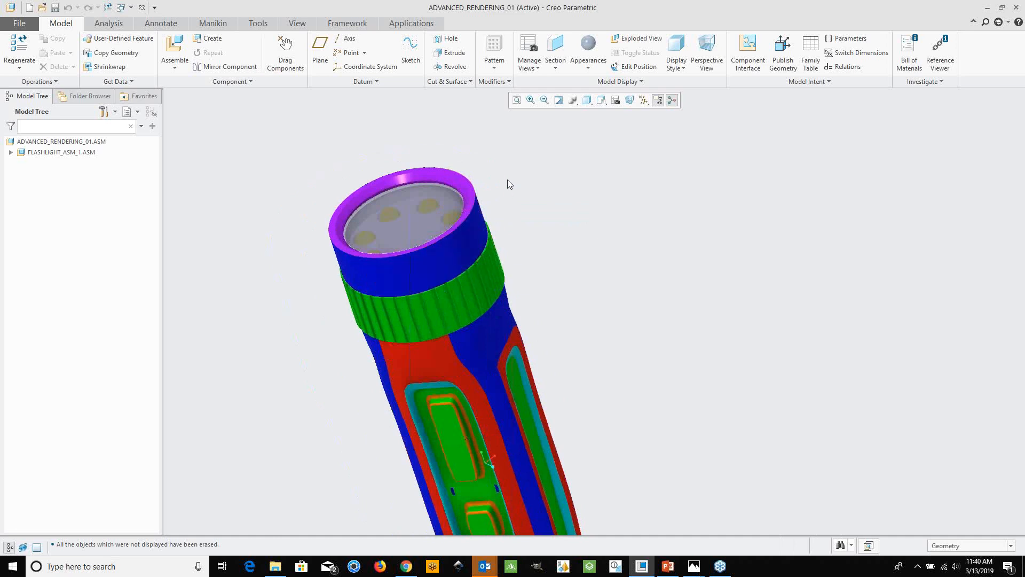
Preview the flashlight with real-time rendering in Render Studio, look at the available scenes, and return to the assembly.
left_click(412, 23)
left_click(411, 53)
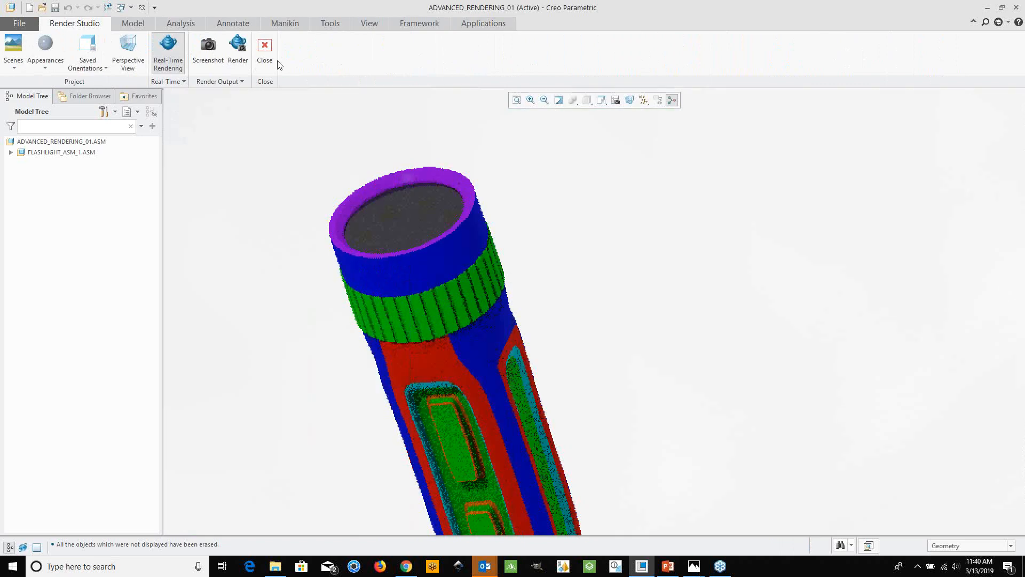
left_click(15, 75)
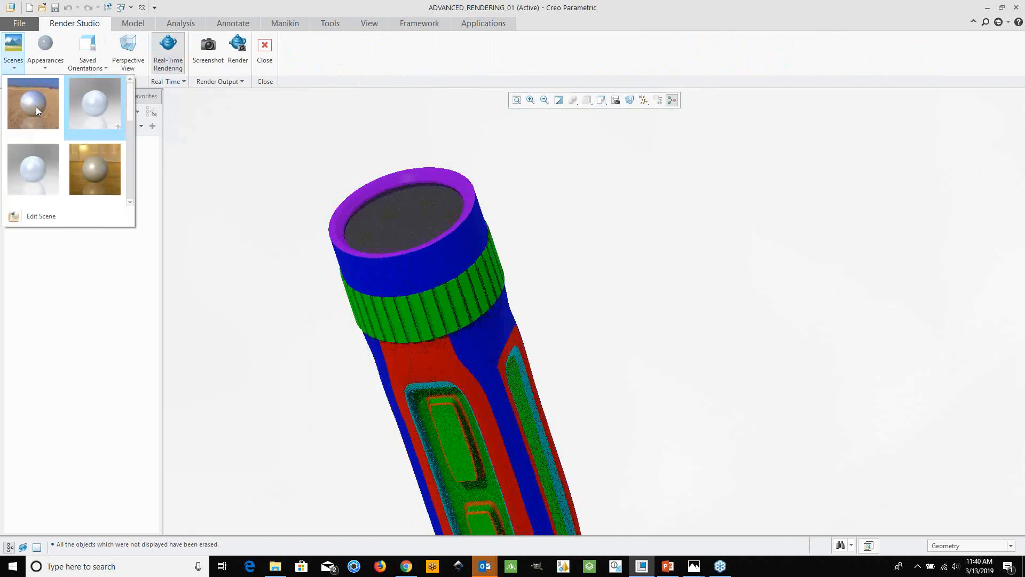
left_click(247, 136)
left_click(264, 47)
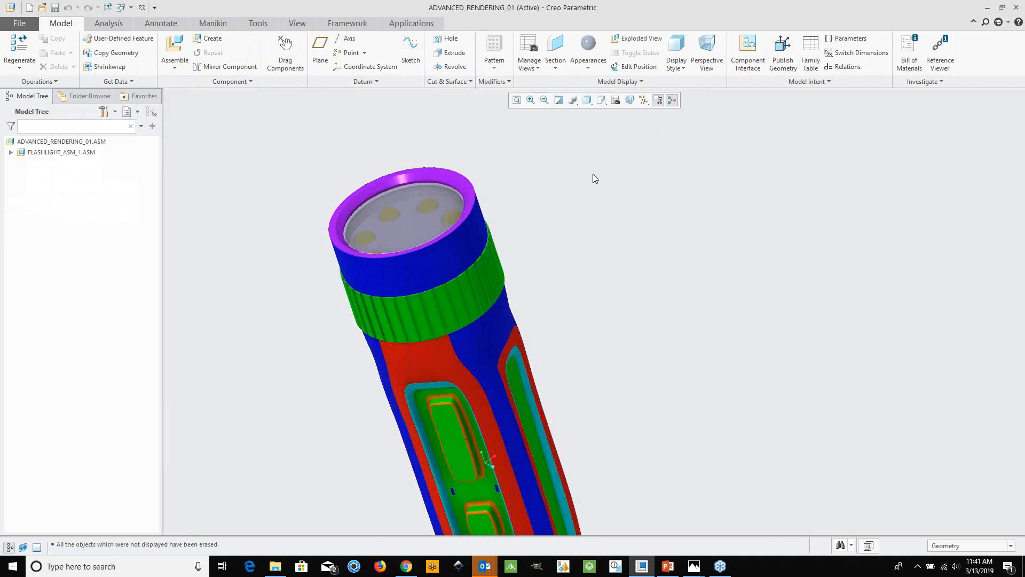
Turn on perspective view and apply the white room scene with shelving to the flashlight assembly.
left_click(631, 103)
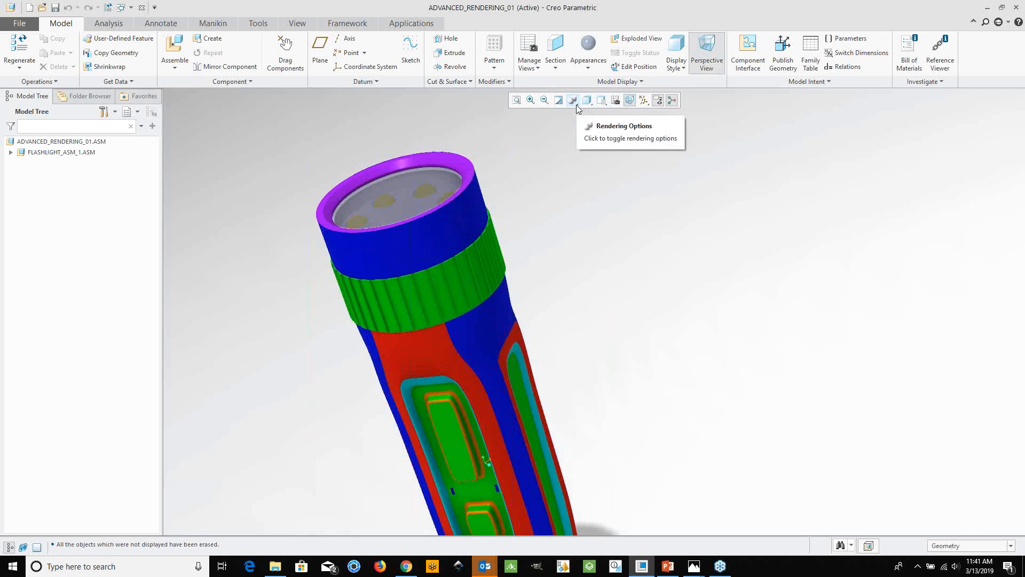
left_click(575, 105)
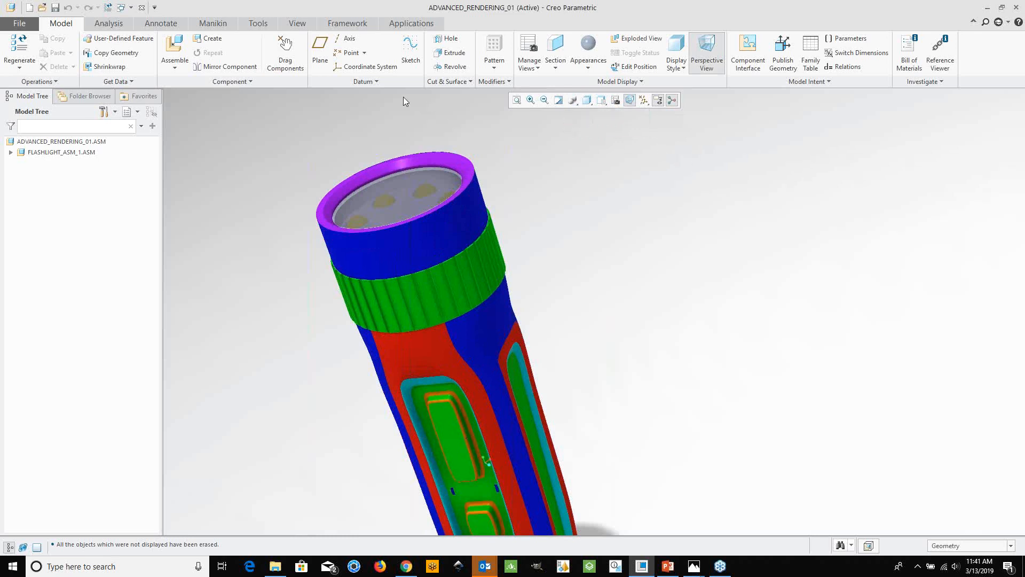
left_click(297, 24)
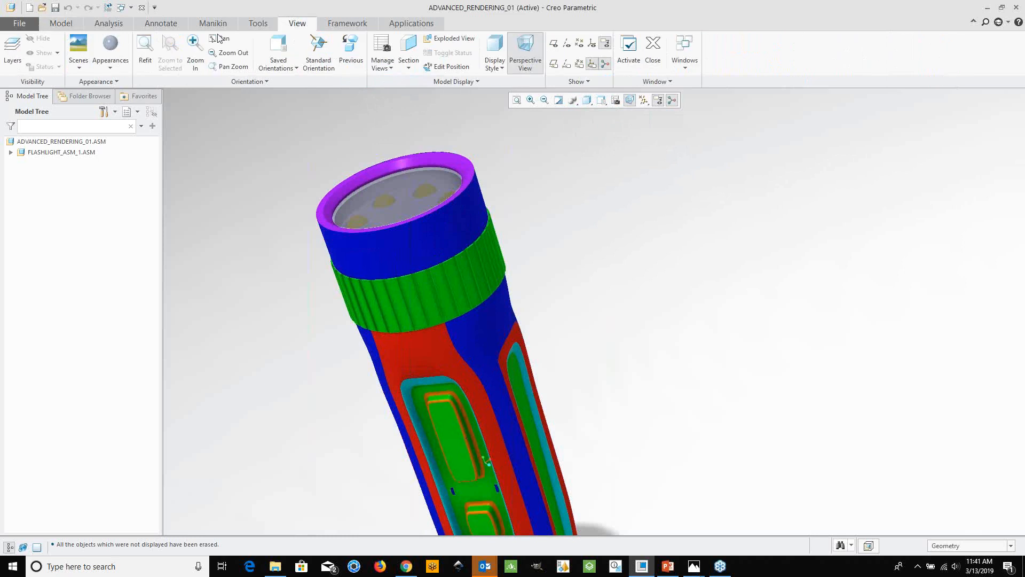
left_click(79, 59)
left_click(195, 202)
left_click(195, 202)
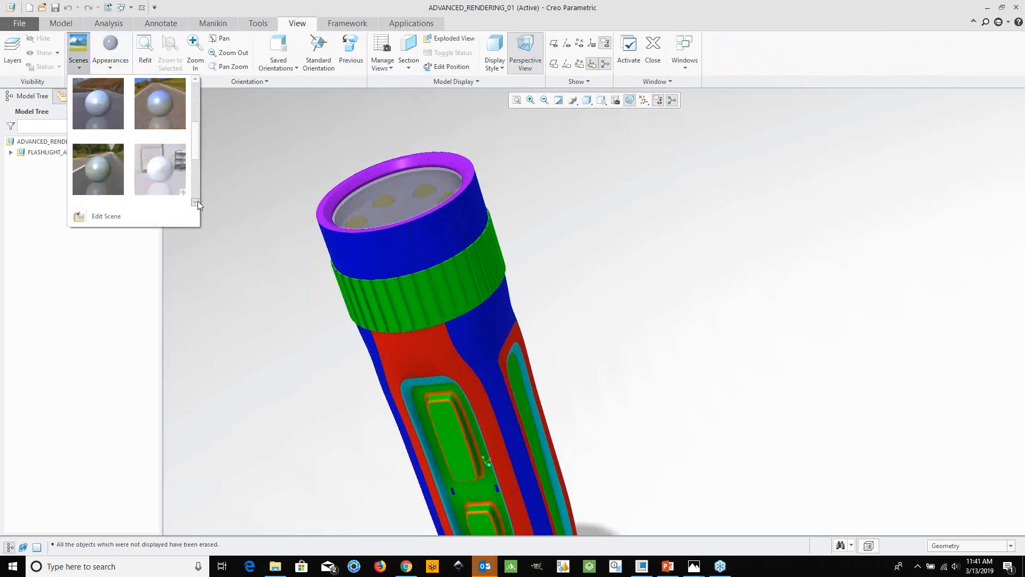
left_click(166, 171)
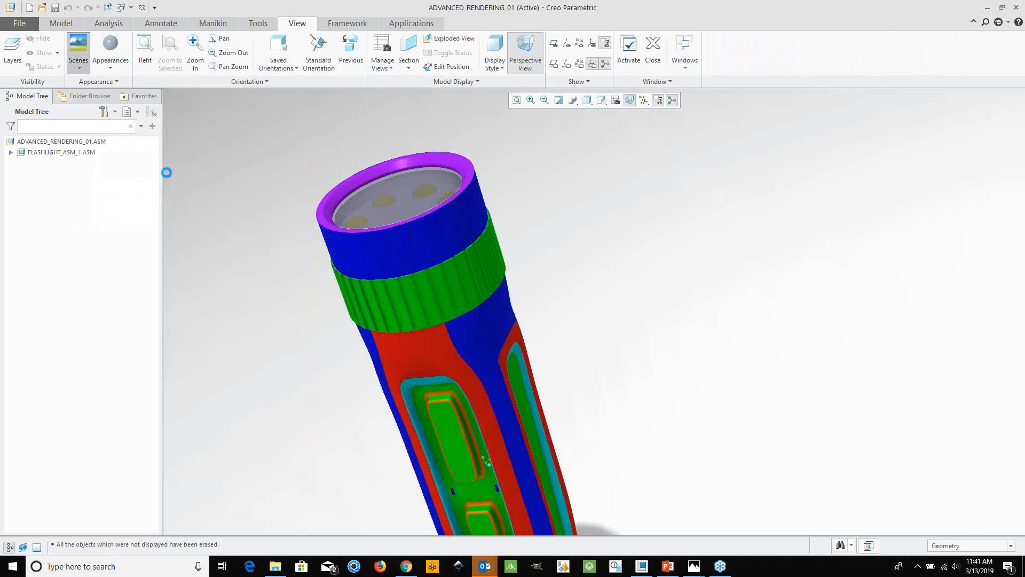
Examine the flashlight within the room scene, comparing the background with perspective view off and on.
scroll(527, 264, "up", 5)
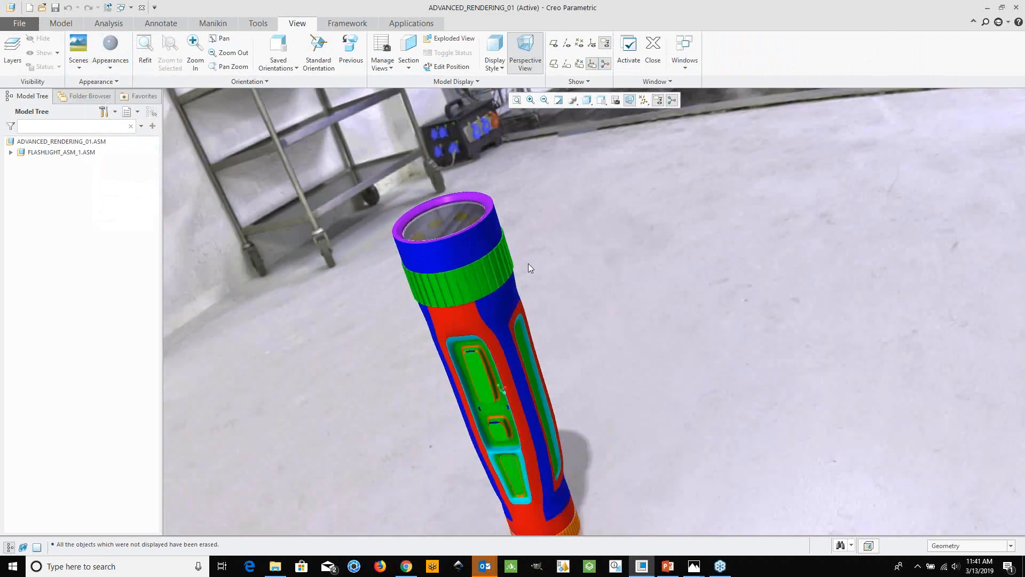
middle_click_drag(527, 264, 433, 178)
scroll(530, 235, "down", 3)
scroll(434, 179, "up", 1)
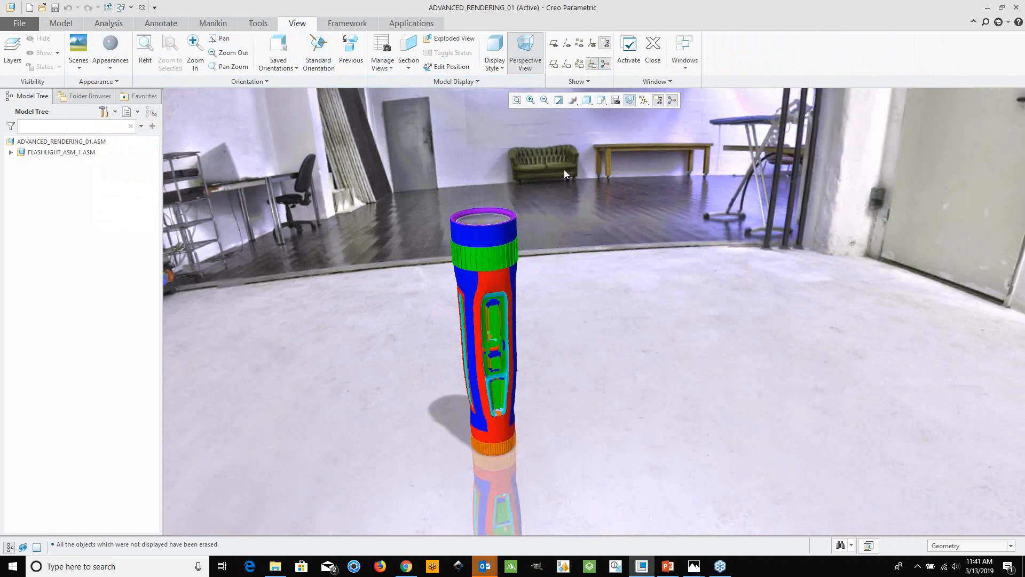
left_click(630, 101)
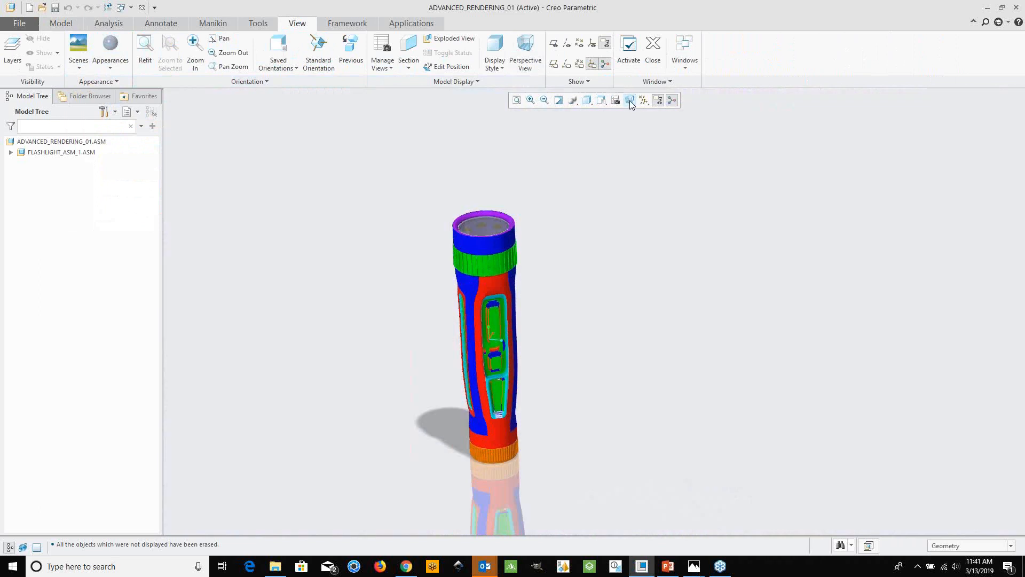
left_click(629, 101)
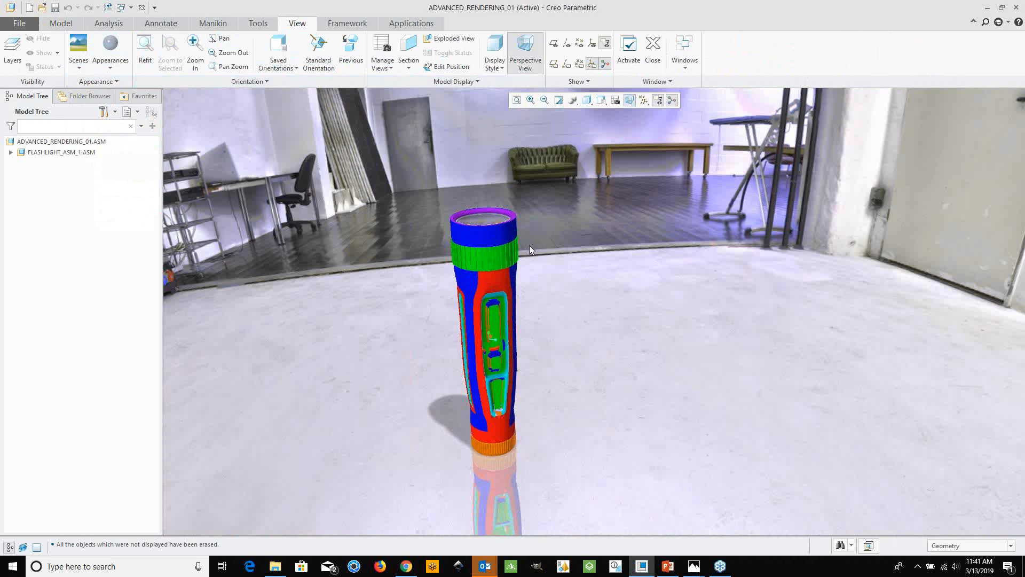
scroll(521, 242, "up", 4)
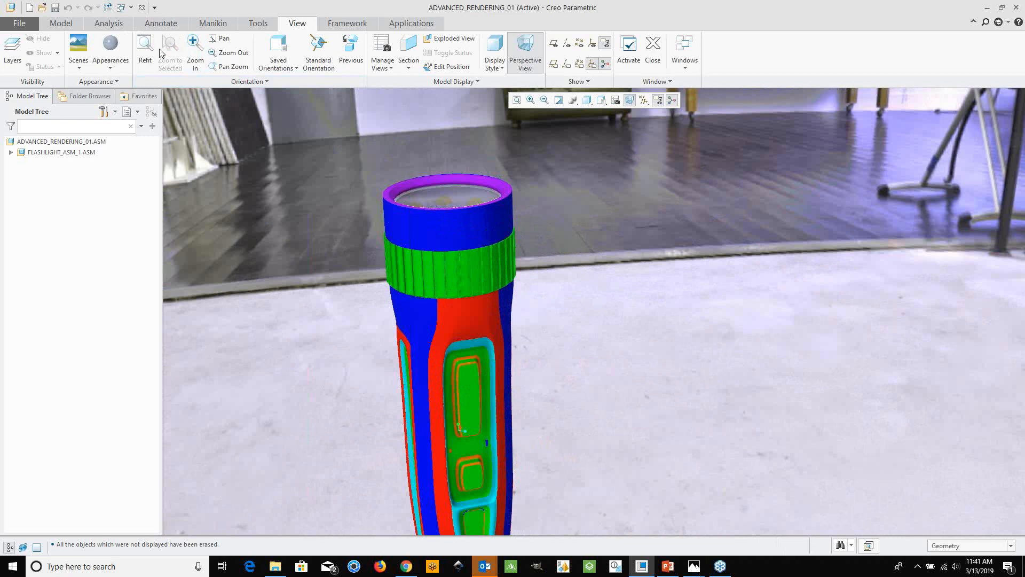
Open the Model Appearance Editor and look through the colour appearances used in the model.
left_click(110, 73)
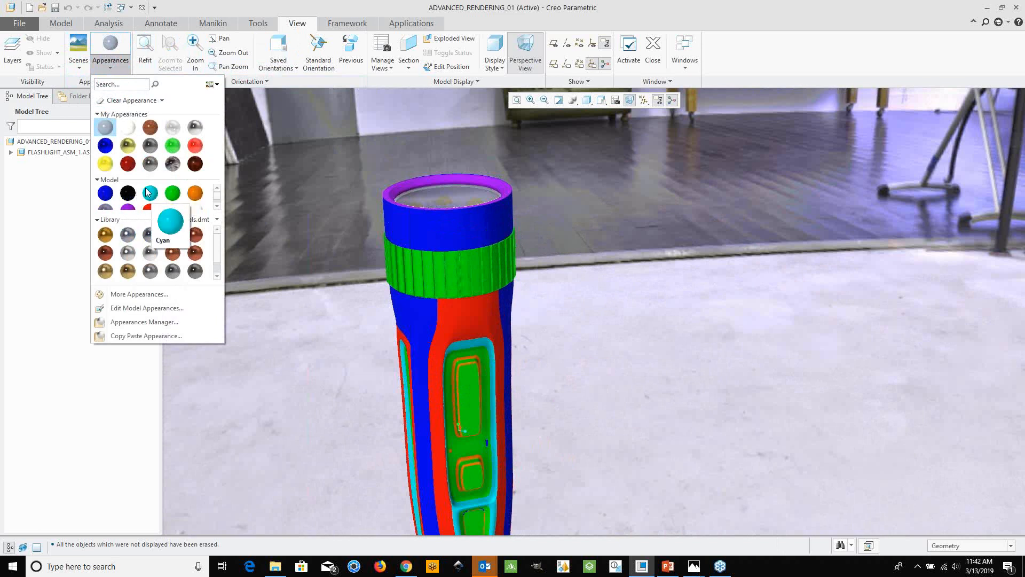
left_click(147, 308)
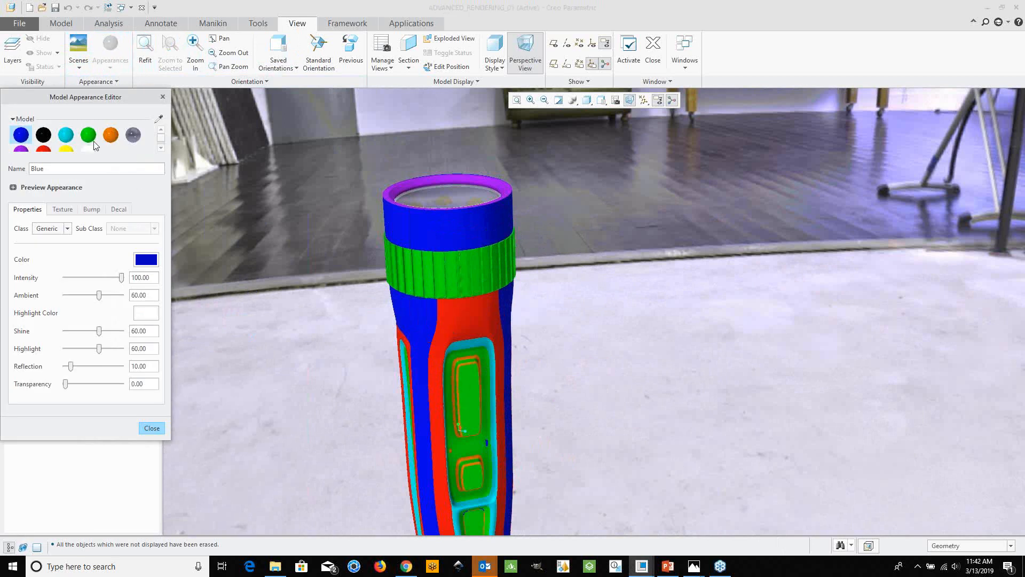
left_click(159, 148)
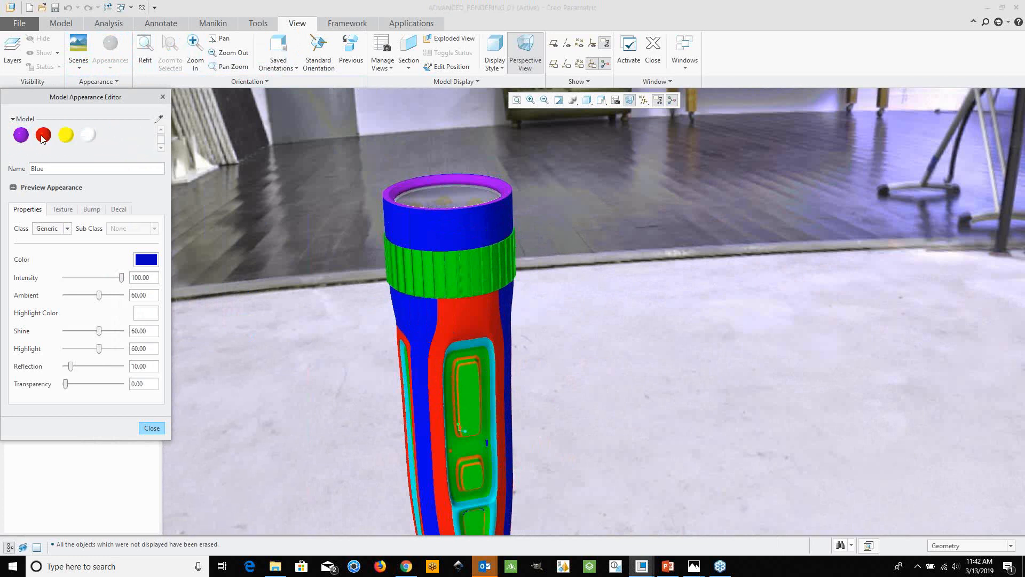
left_click(162, 130)
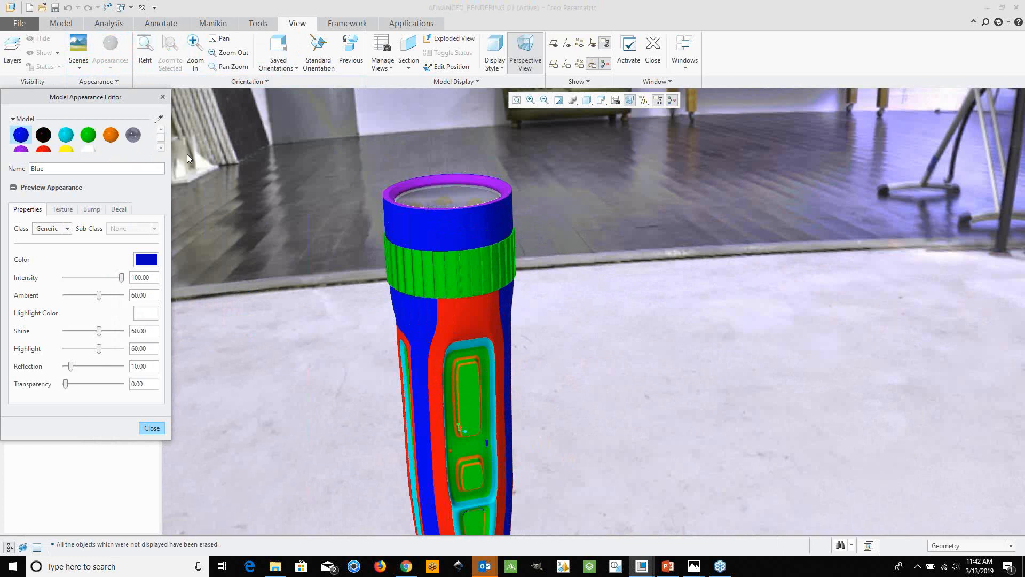
Set the Blue appearance on the flashlight's head and body to the Paint class with the Metallic sub class.
scroll(541, 302, "down", 3)
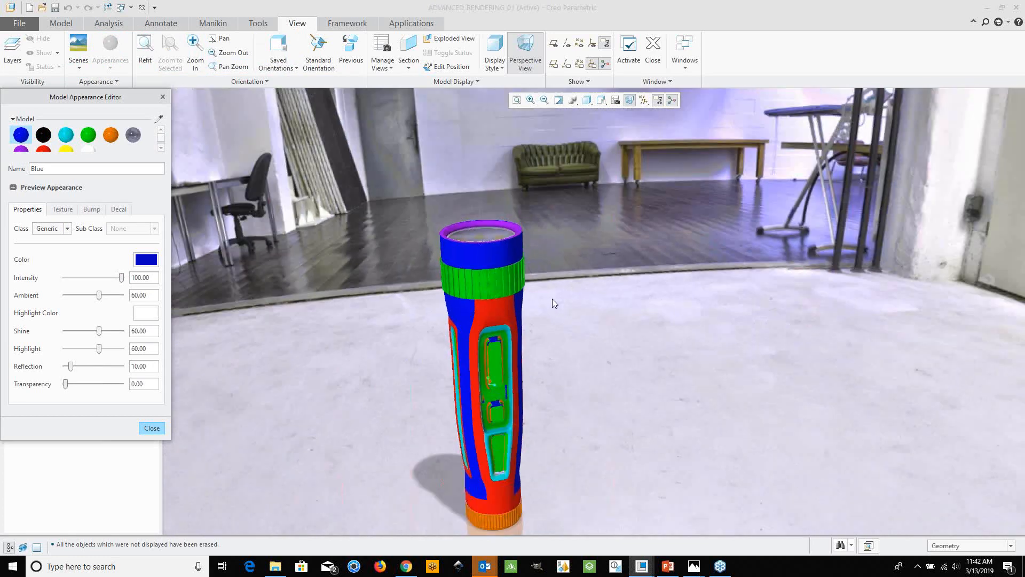
scroll(490, 289, "up", 3)
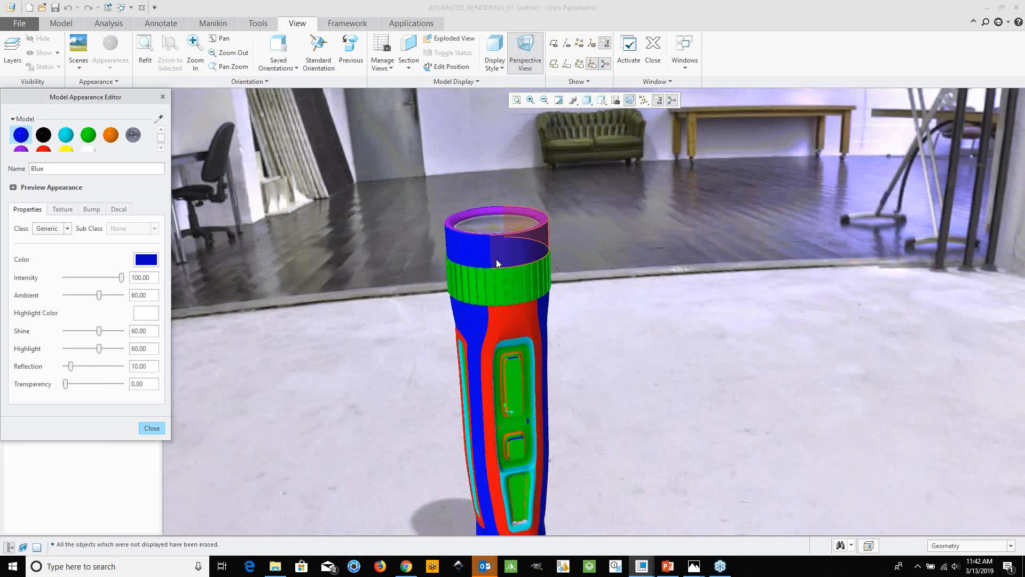
scroll(497, 263, "up", 2)
scroll(441, 226, "up", 3)
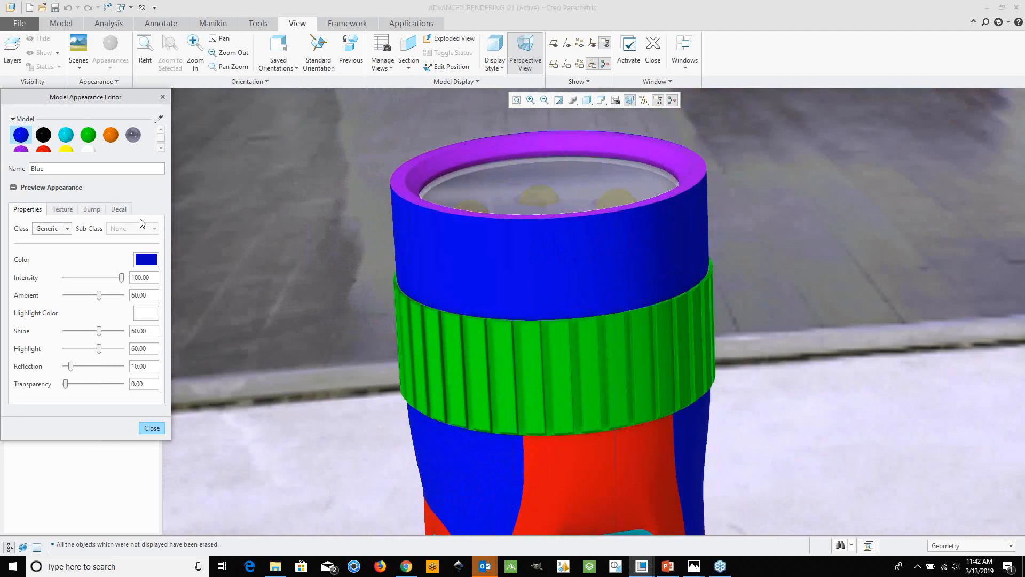
left_click(68, 228)
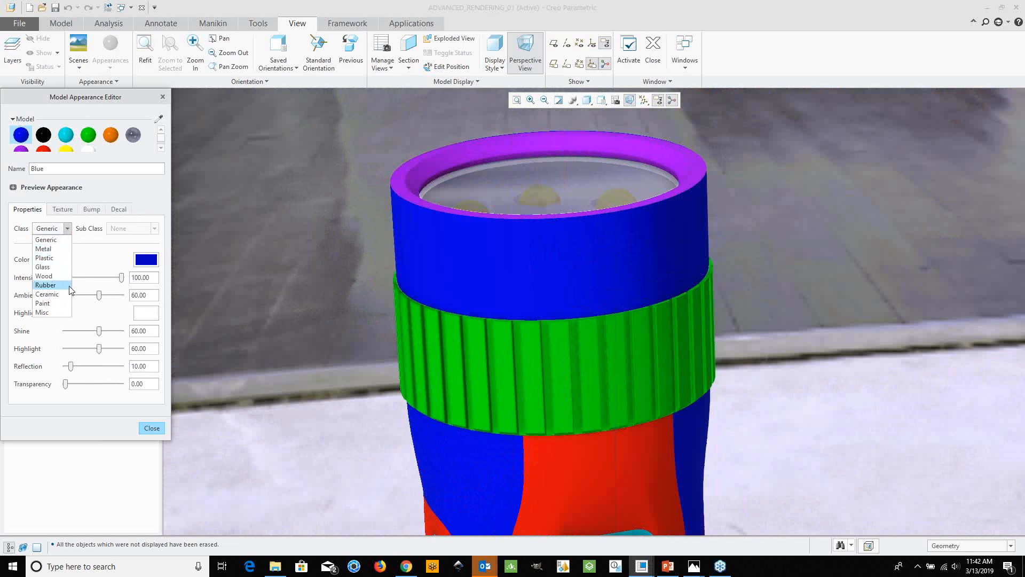
left_click(42, 303)
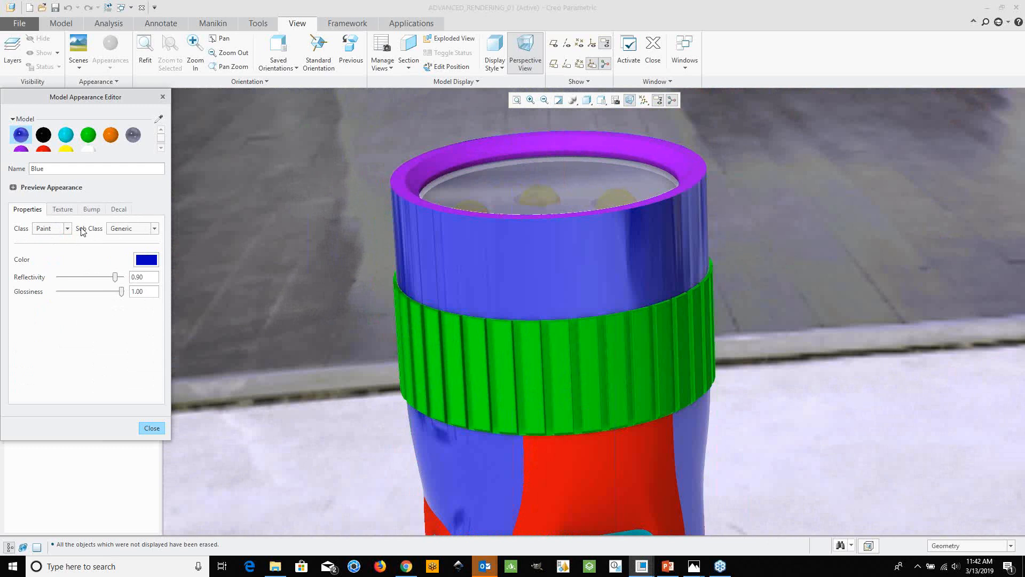
left_click(155, 229)
left_click(121, 249)
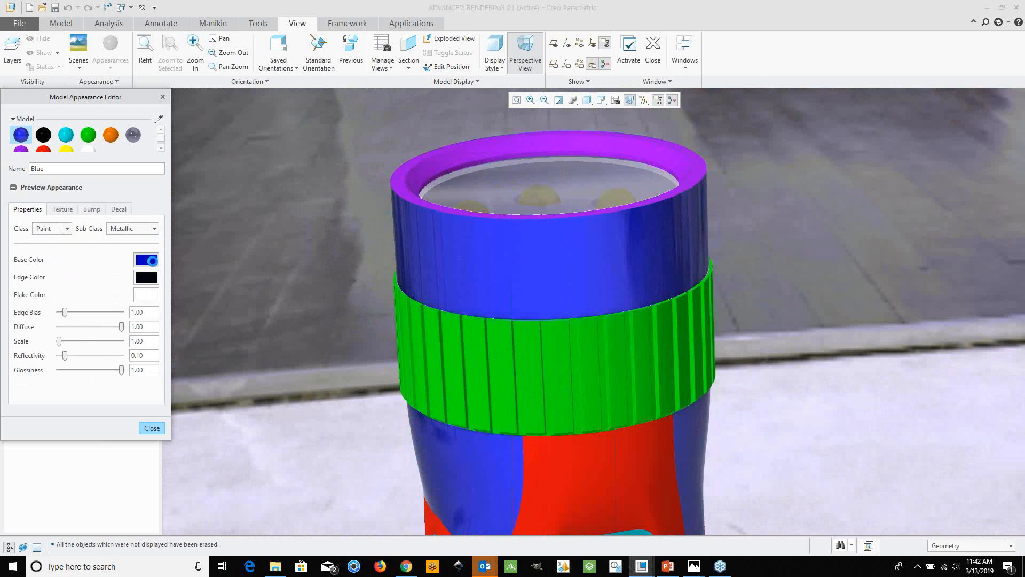
Set the base color of the Blue metallic paint appearance to medium grey, about R 154.7, G 158.2, B 159.7.
left_click(146, 260)
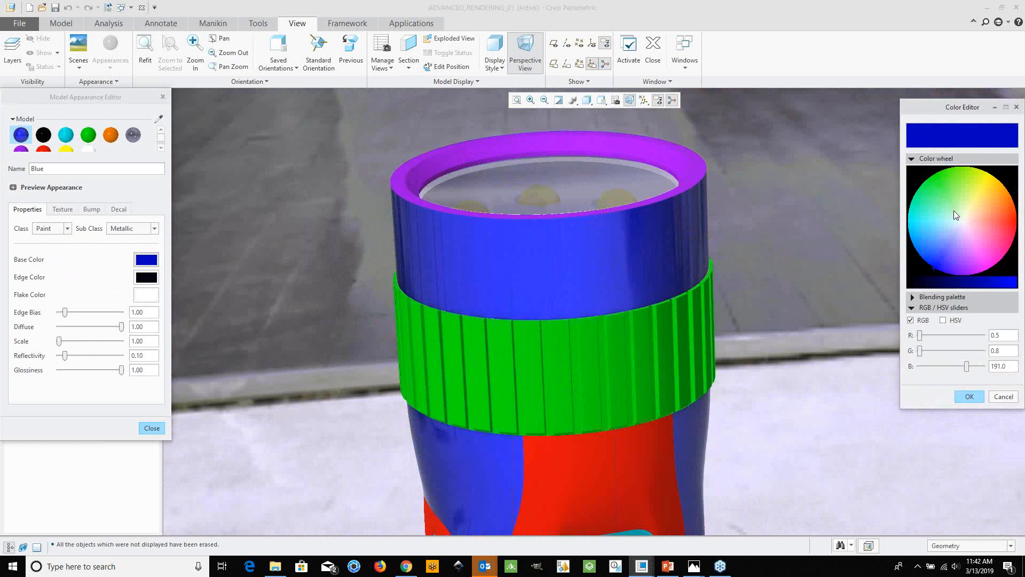
left_click(960, 223)
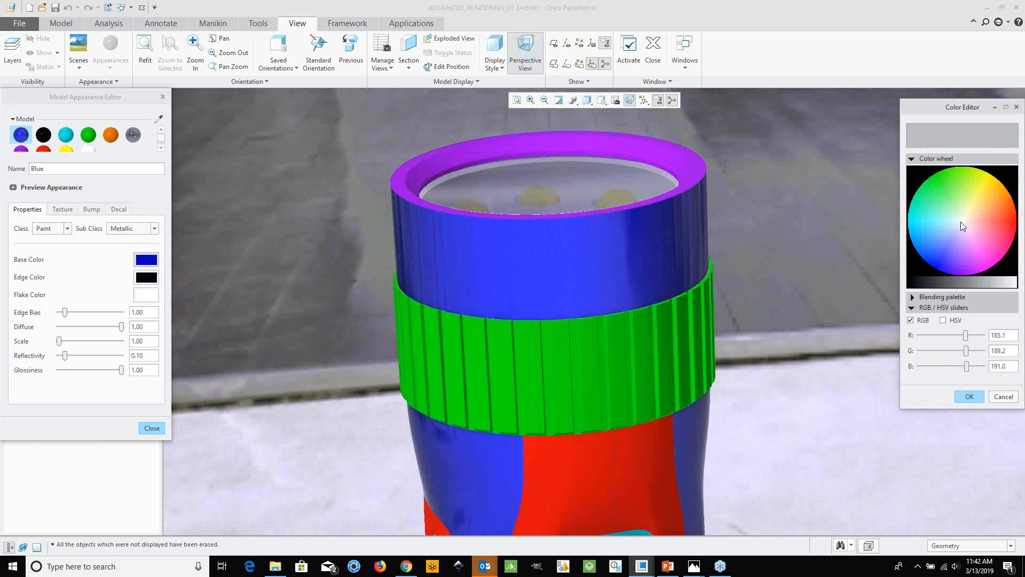
left_click(982, 284)
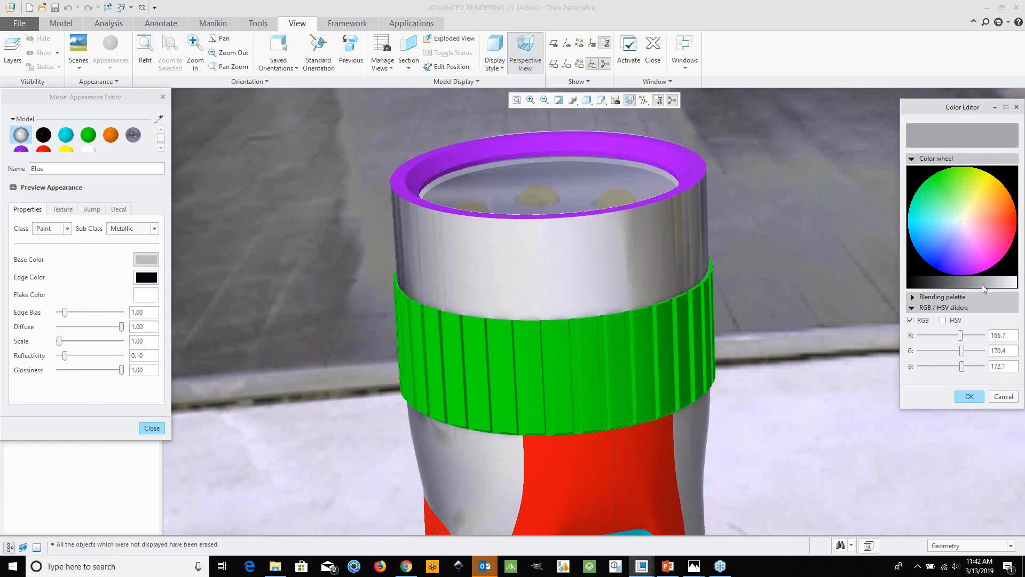
left_click(976, 285)
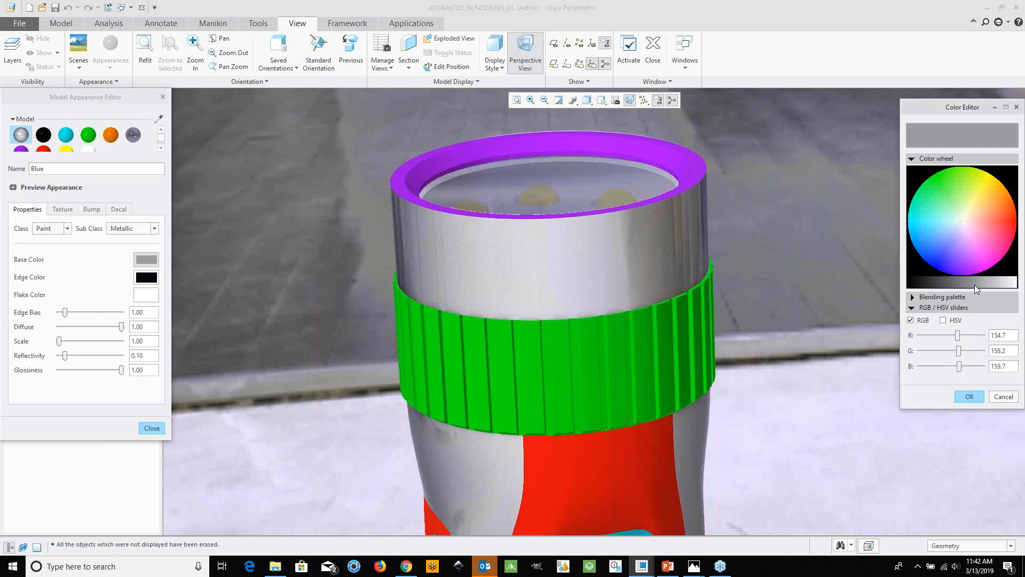
left_click(976, 396)
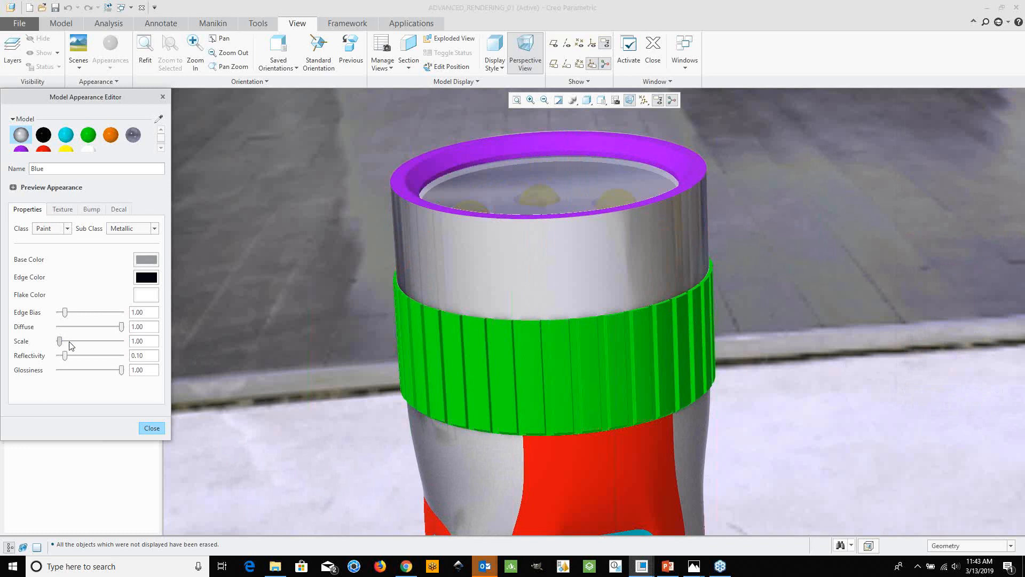
Raise the metallic paint's flake scale to 100 and change its flake color to a pale lavender blue.
left_click_drag(69, 342, 128, 343)
left_click(144, 296)
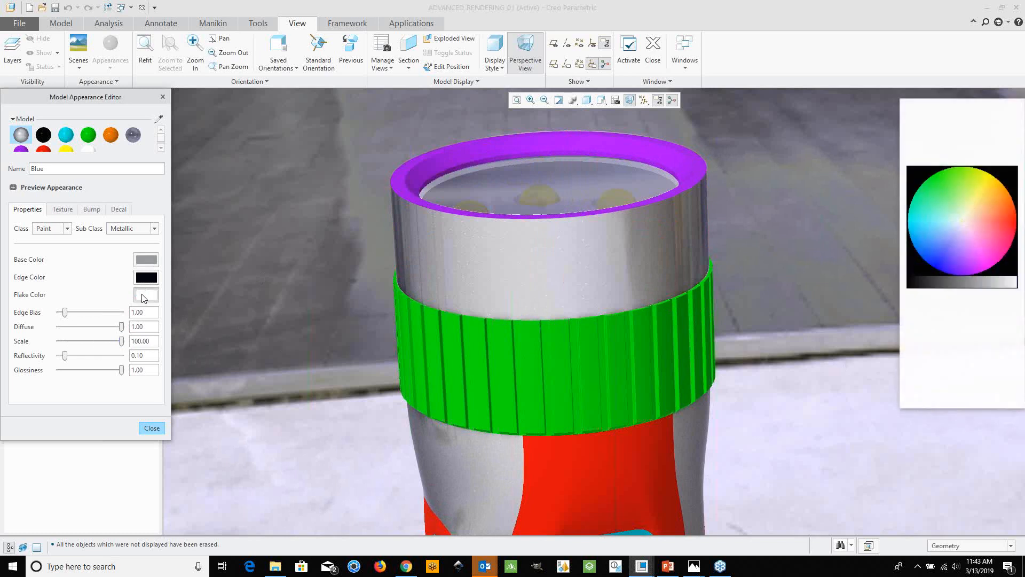
left_click(958, 228)
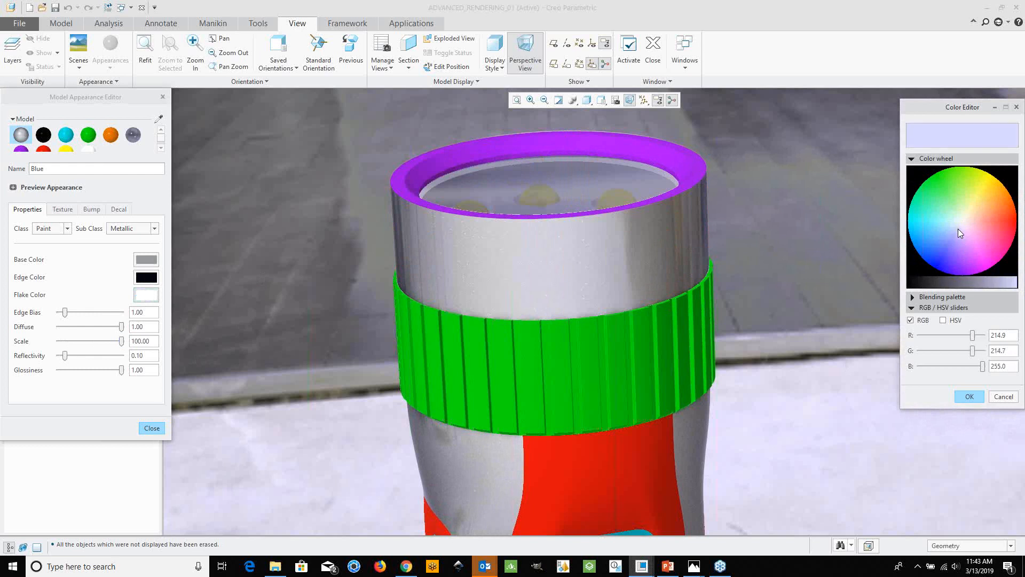
left_click(985, 287)
left_click_drag(991, 284, 1012, 284)
left_click(972, 398)
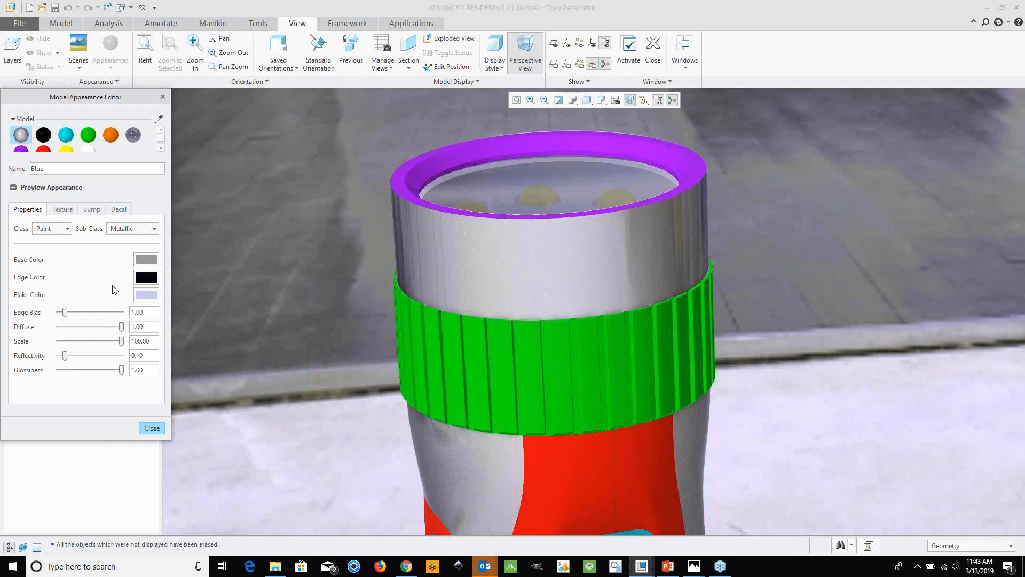
Compare the Shading With Reflections display with perspective view off and on, leaving both turned on.
left_click(601, 104)
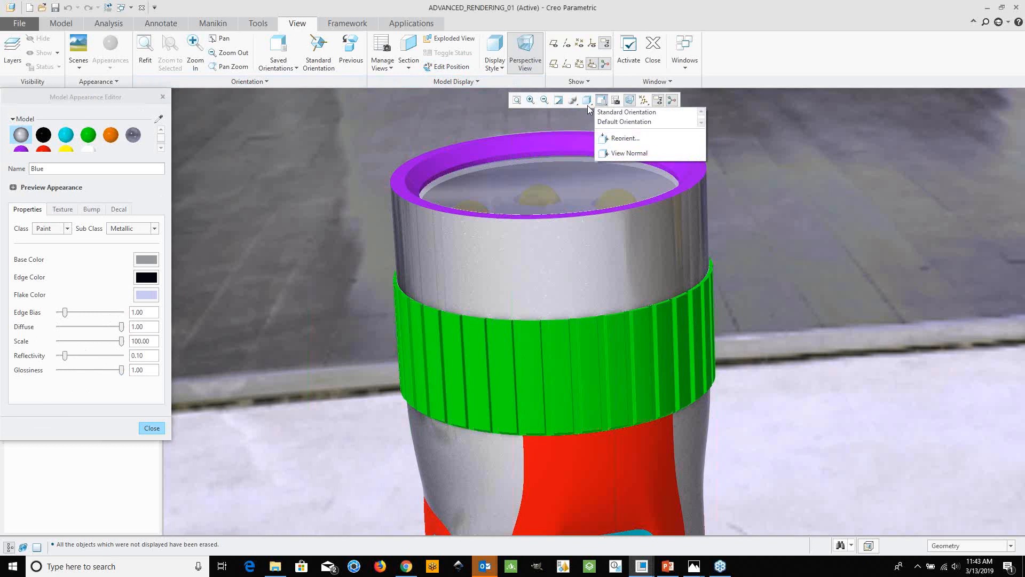
left_click(588, 105)
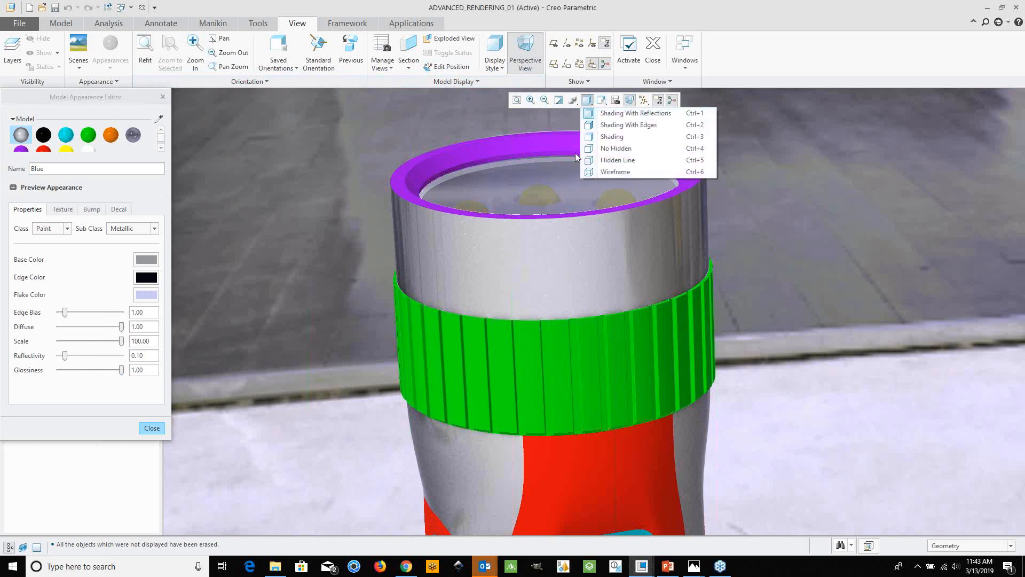
left_click(612, 113)
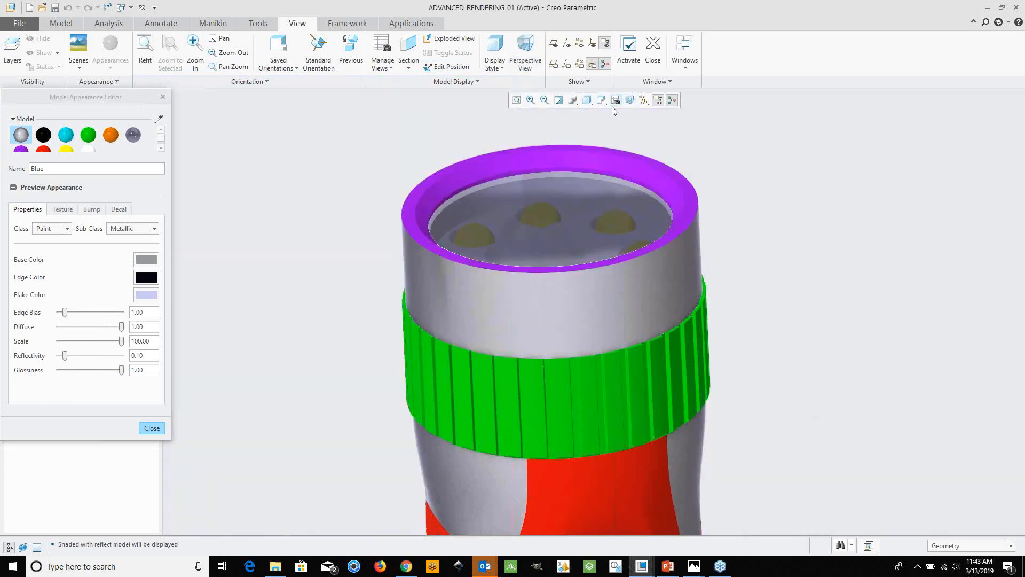
left_click(586, 102)
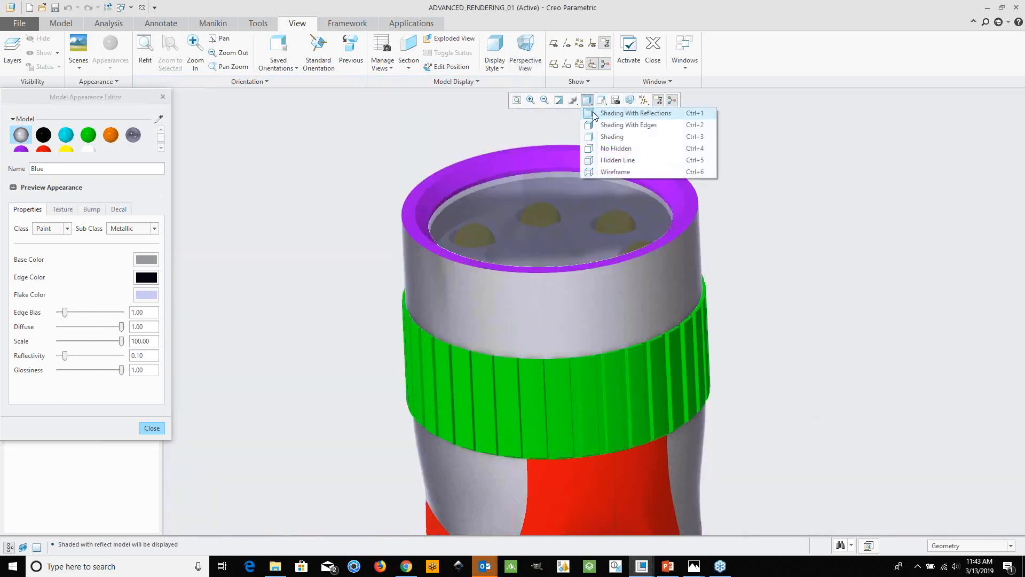
left_click(600, 101)
left_click(590, 104)
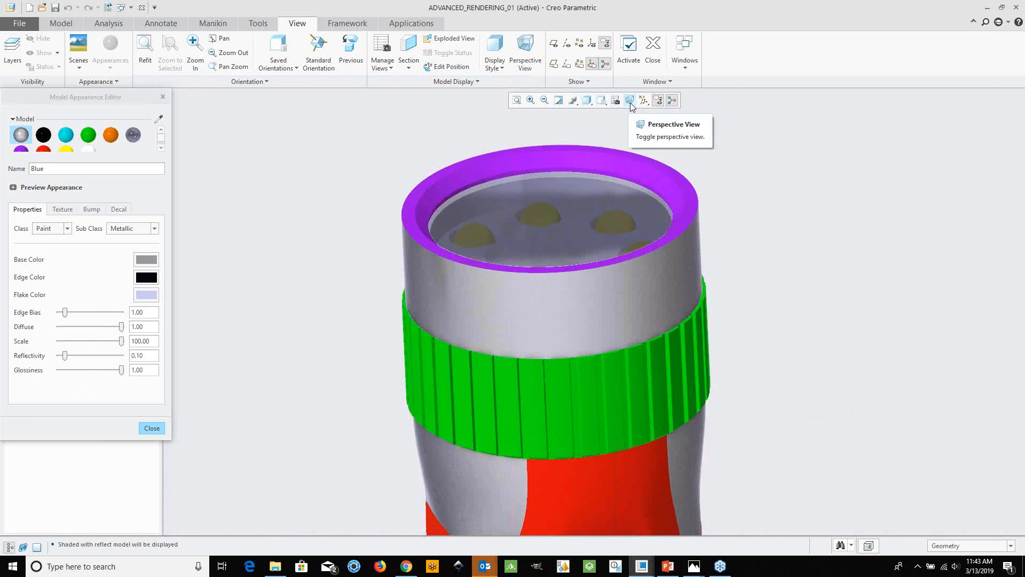
left_click(629, 100)
left_click(586, 105)
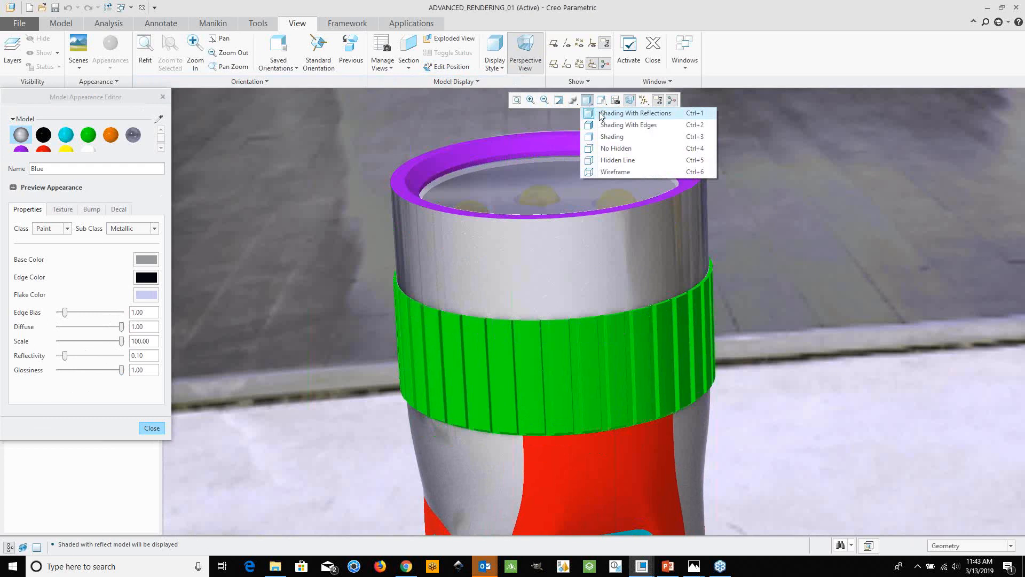
left_click(600, 114)
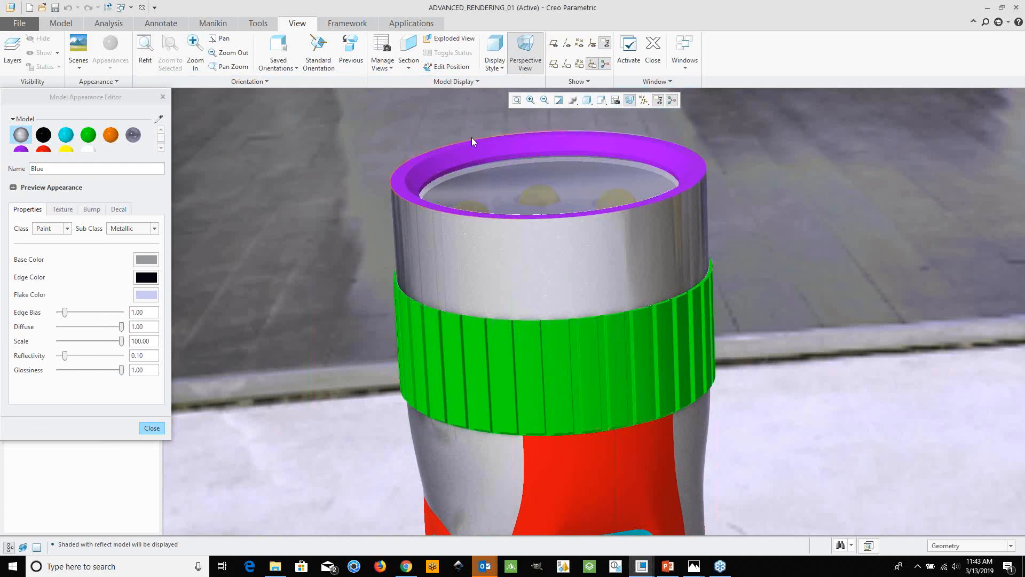
Compare the flashlight in the Shading With Edges and Shading display styles, ending in Shading With Reflections.
left_click(591, 103)
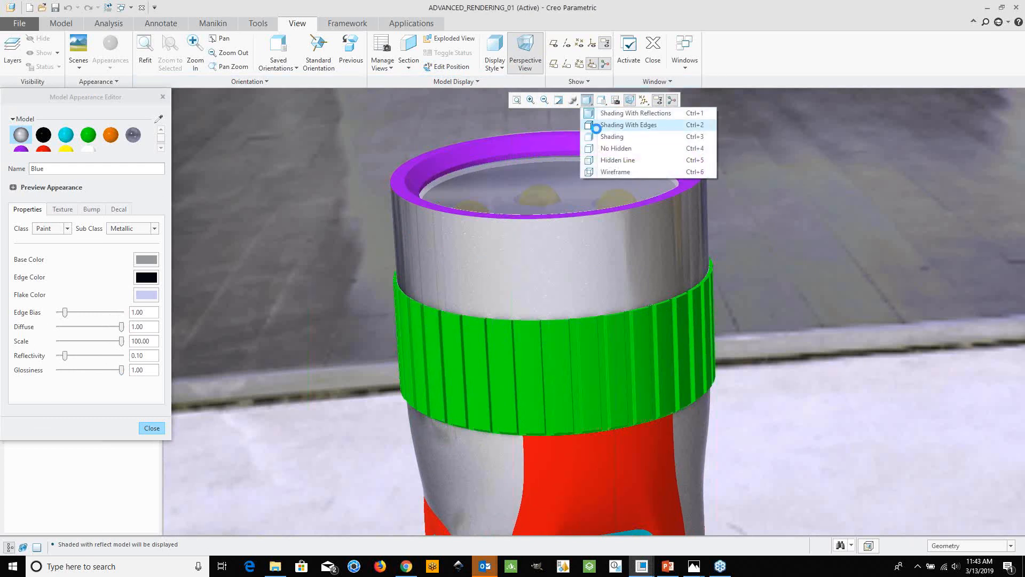
left_click(598, 129)
left_click(587, 100)
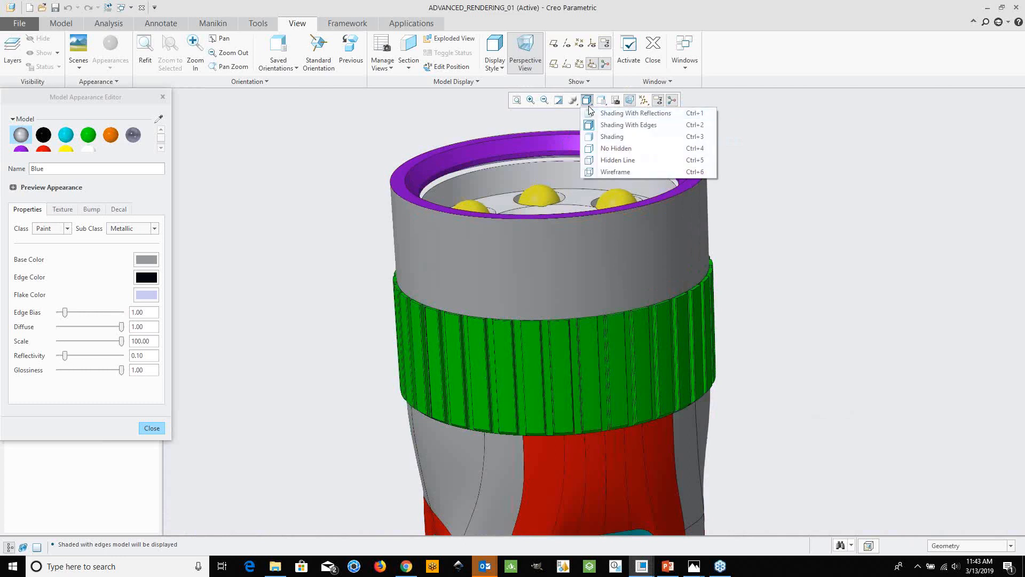
left_click(609, 137)
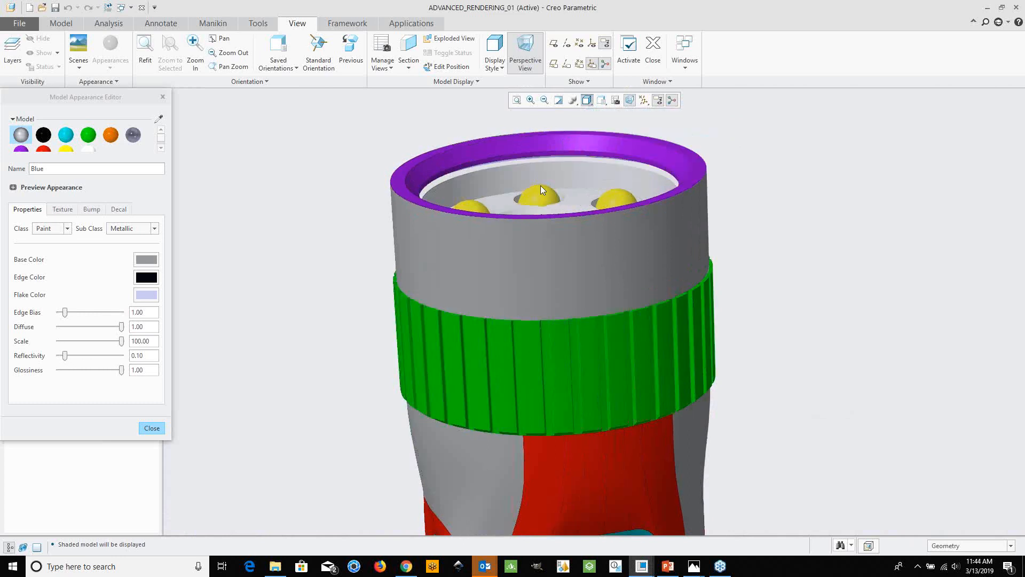
left_click(586, 103)
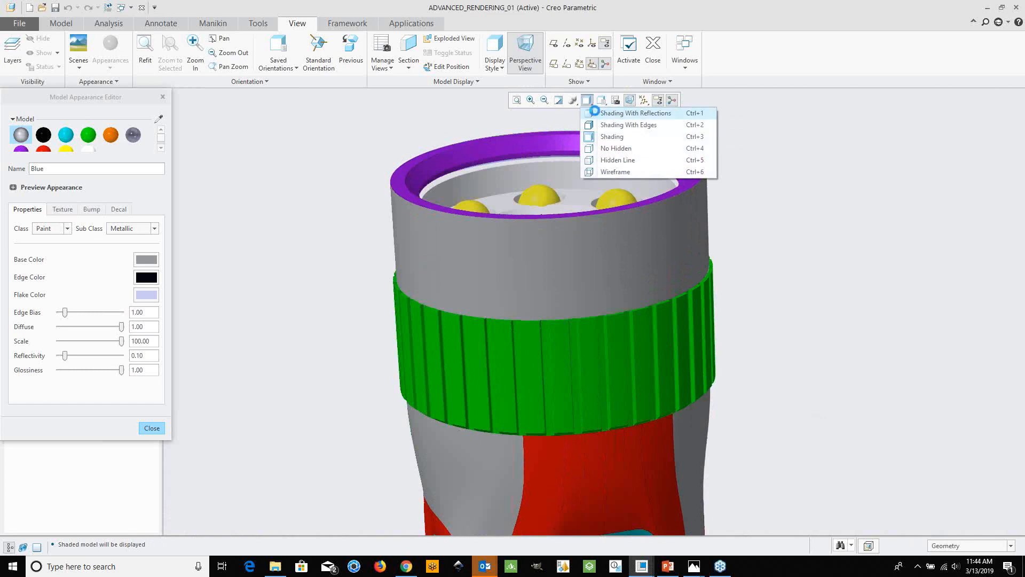
left_click(596, 113)
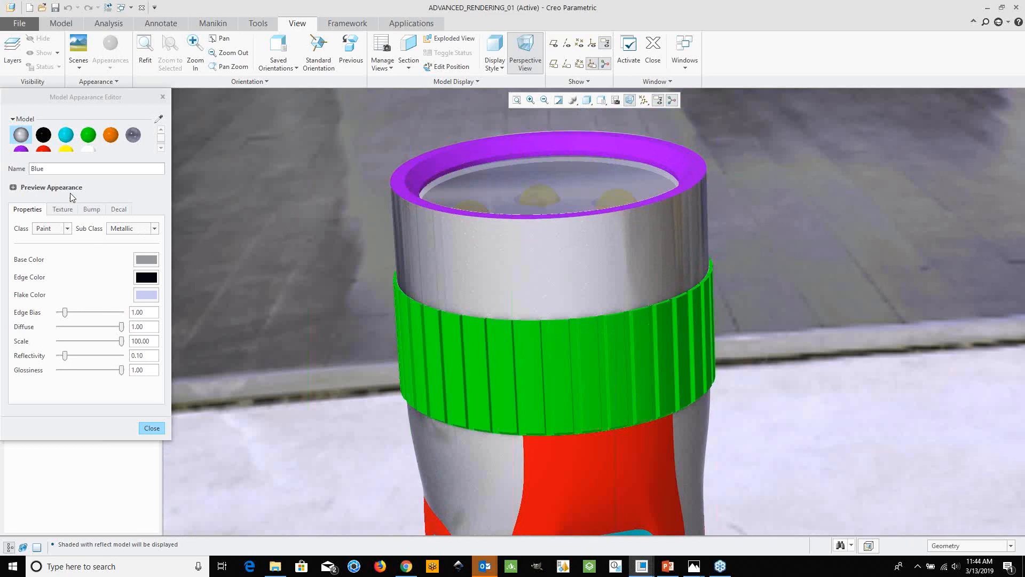
Rename the Blue appearance as Metallic Paint.
left_click_drag(68, 170, 21, 170)
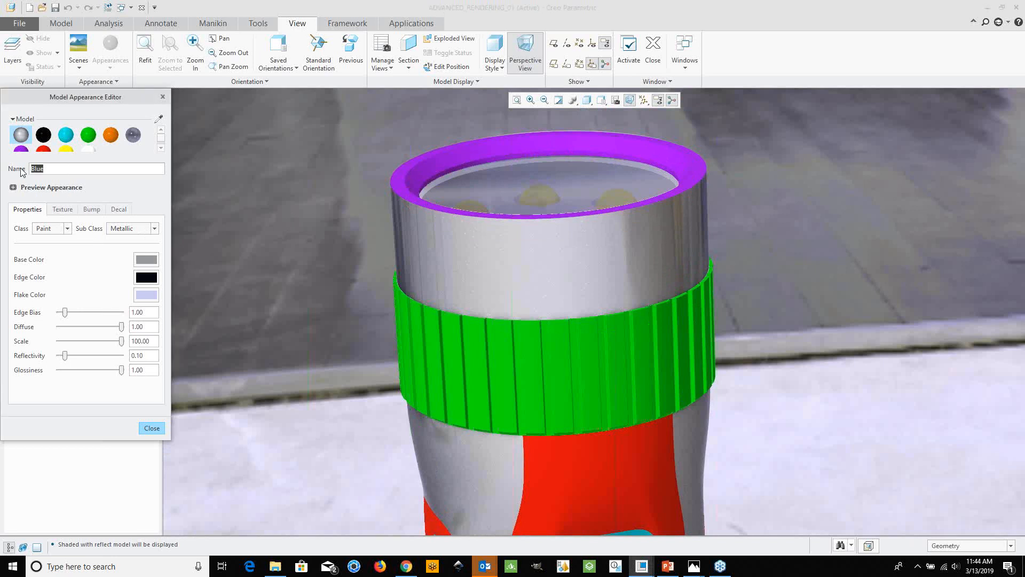
type("Metallic Paint")
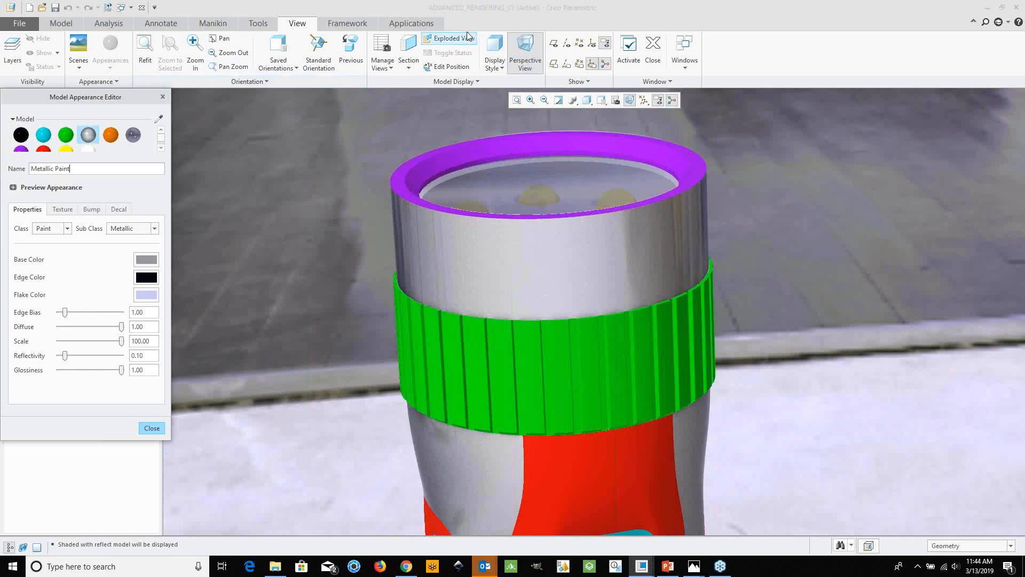
Set the Red appearance on the flashlight's grip to the Wood class, Varnished sub class and Birch type.
scroll(675, 233, "down", 2)
scroll(674, 233, "down", 4)
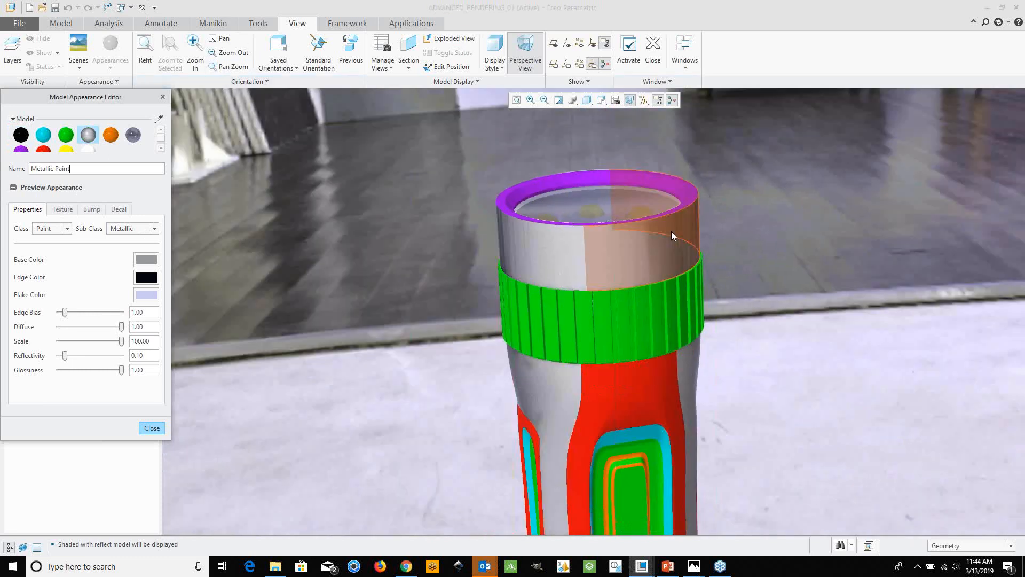
scroll(685, 331, "up", 2)
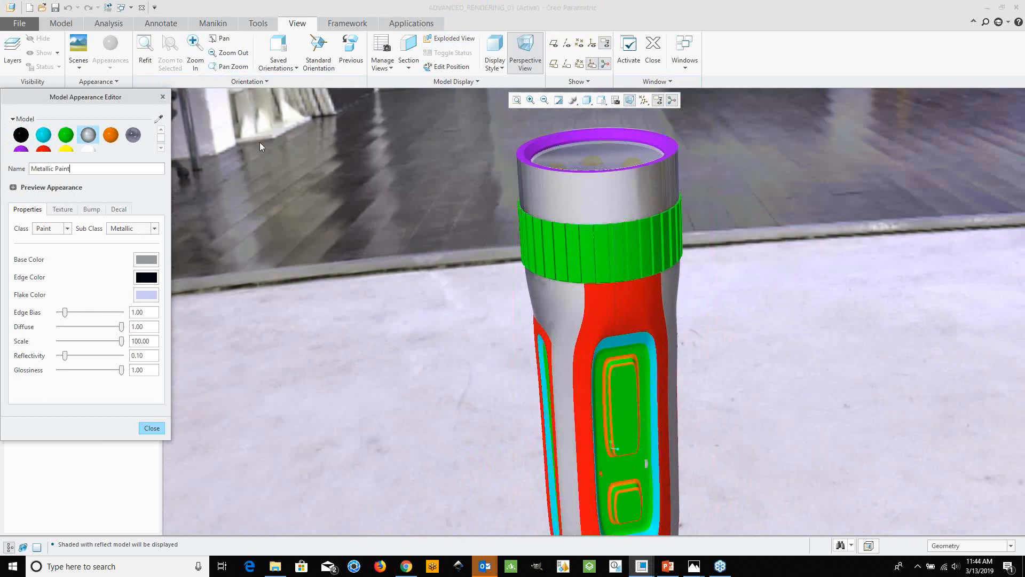
scroll(170, 150, "down", 1)
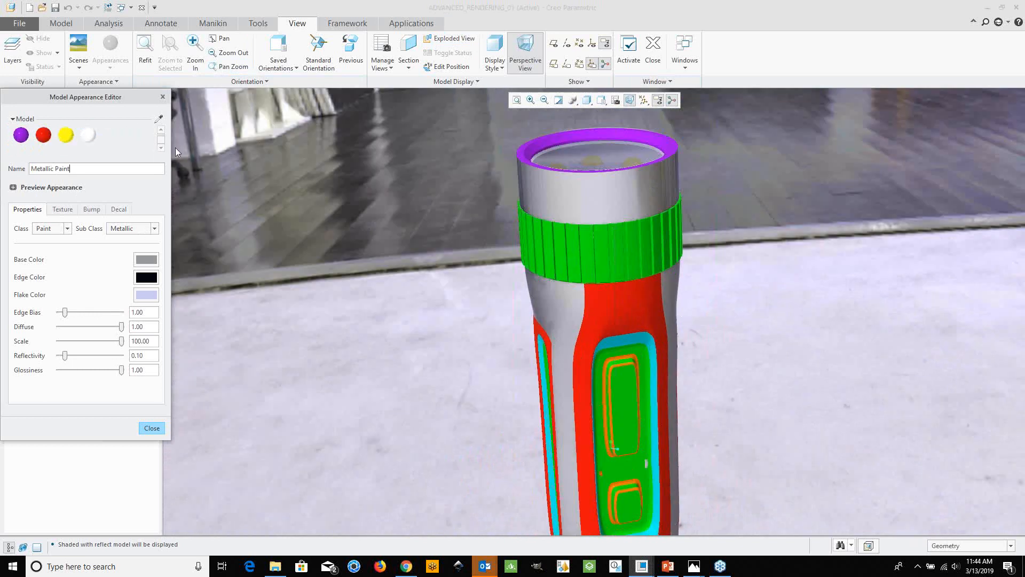
left_click(44, 136)
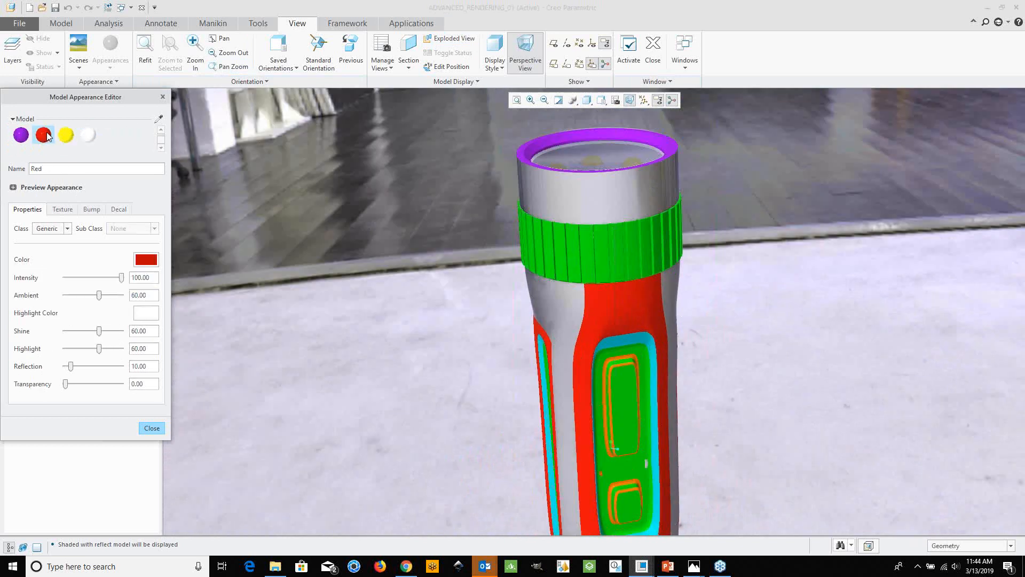
left_click(68, 228)
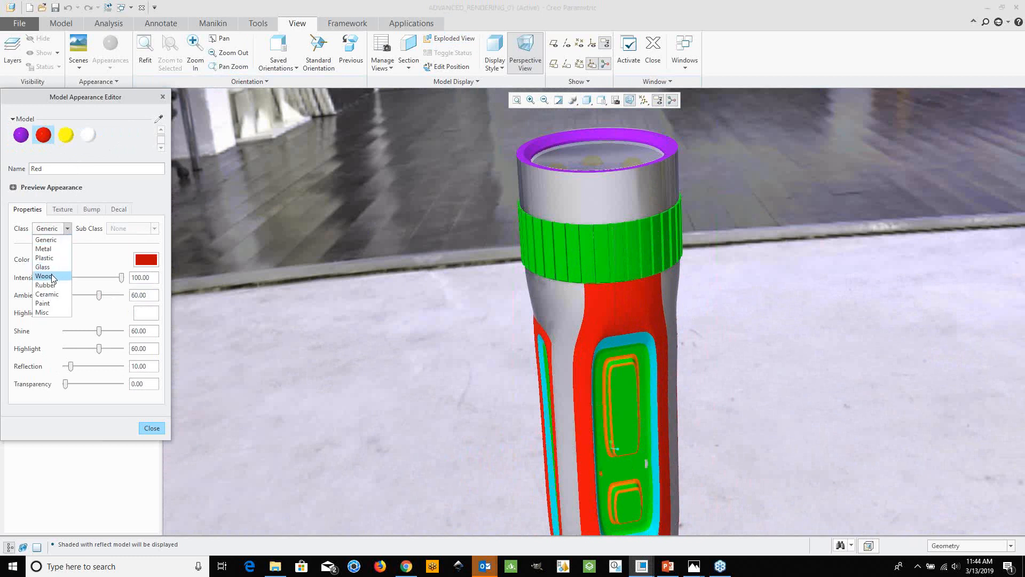
left_click(85, 250)
left_click(154, 228)
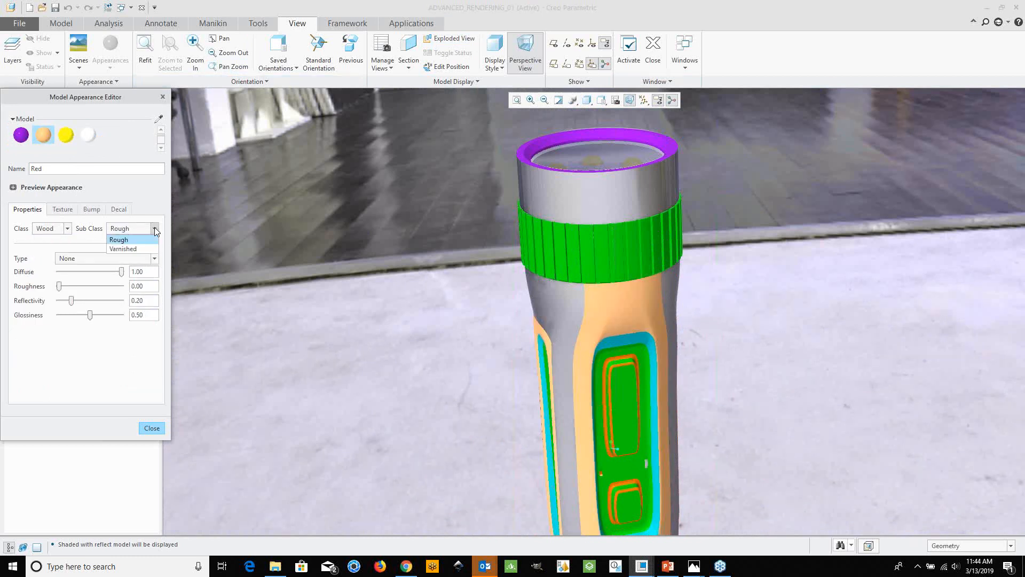
left_click(142, 248)
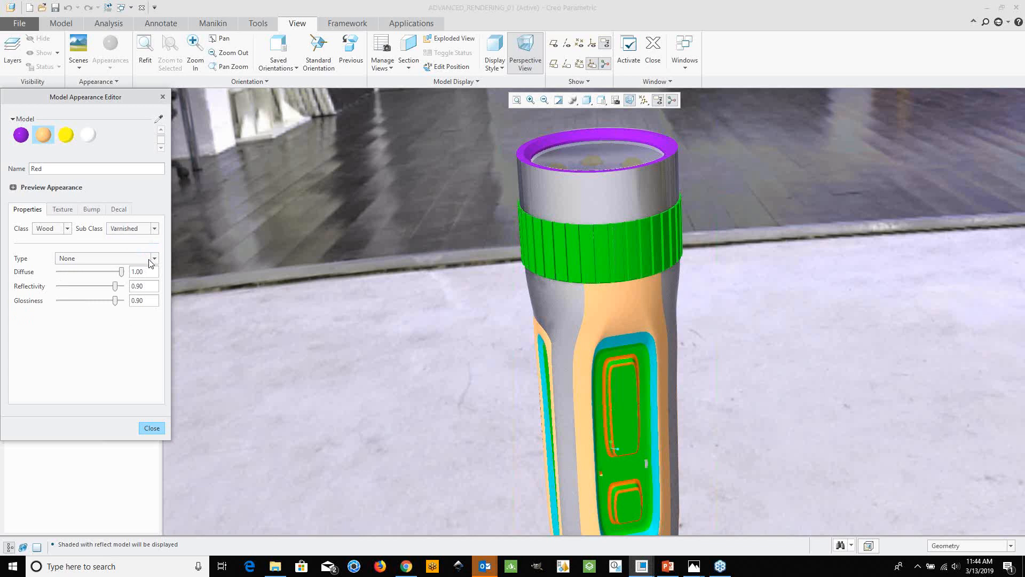
left_click(156, 260)
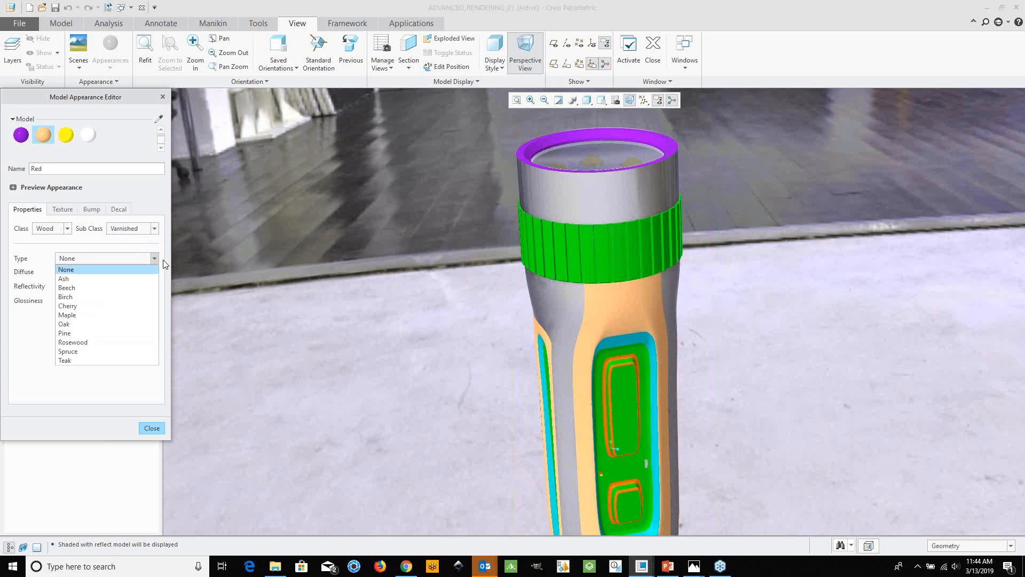
left_click(98, 298)
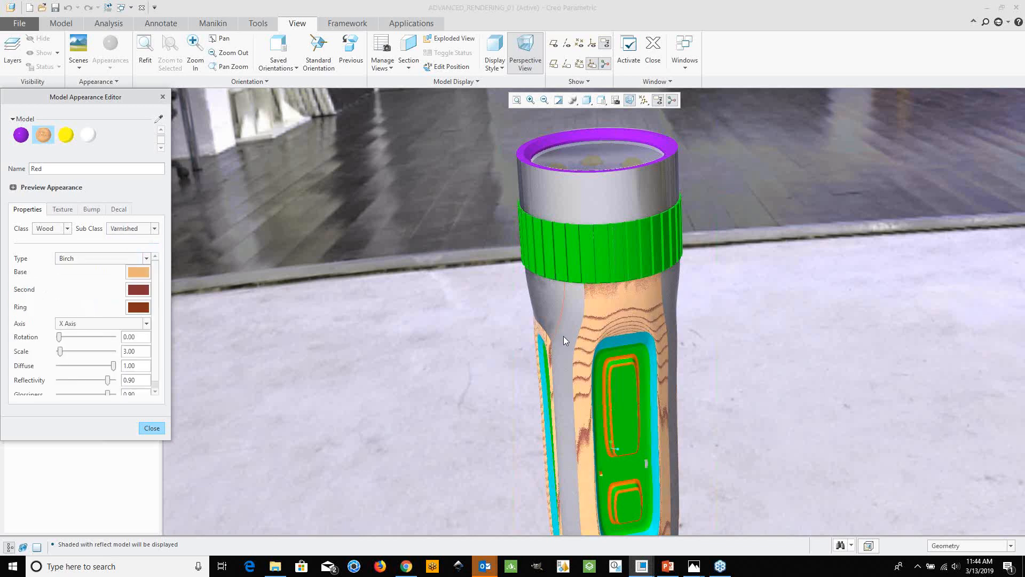
Set the base colour of the varnished birch on the flashlight's grip to near-black.
scroll(628, 341, "down", 4)
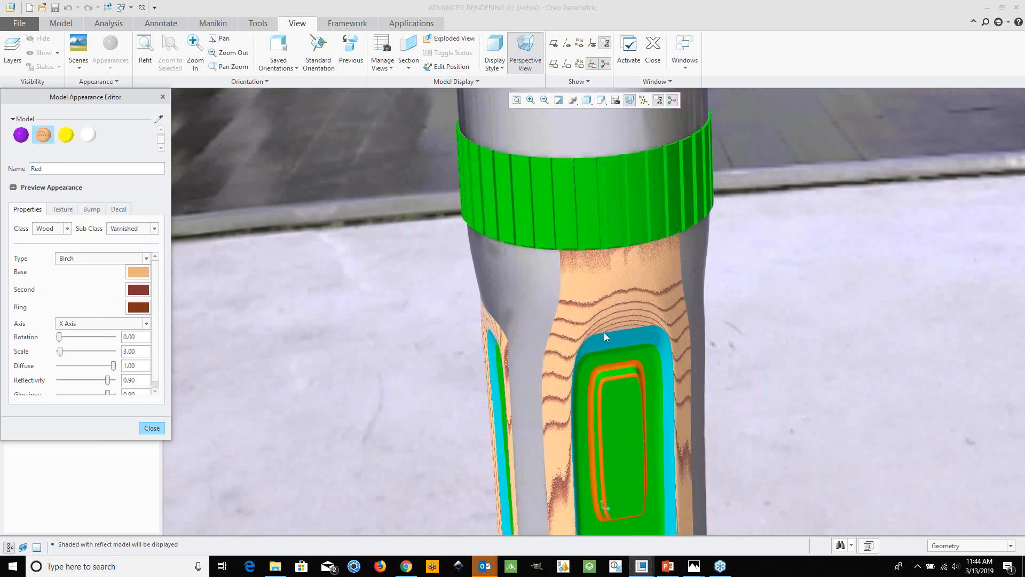
mouse_move(604, 332)
middle_mouse_down()
mouse_move(546, 332)
mouse_move(559, 300)
mouse_move(551, 304)
middle_mouse_up()
scroll(530, 307, "up", 3)
left_click(142, 274)
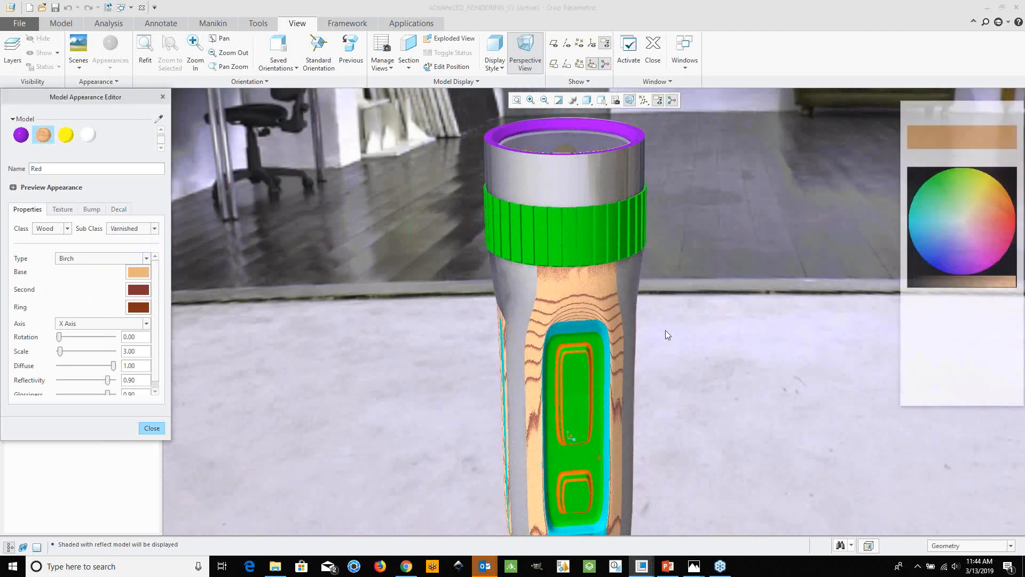
left_click(984, 222)
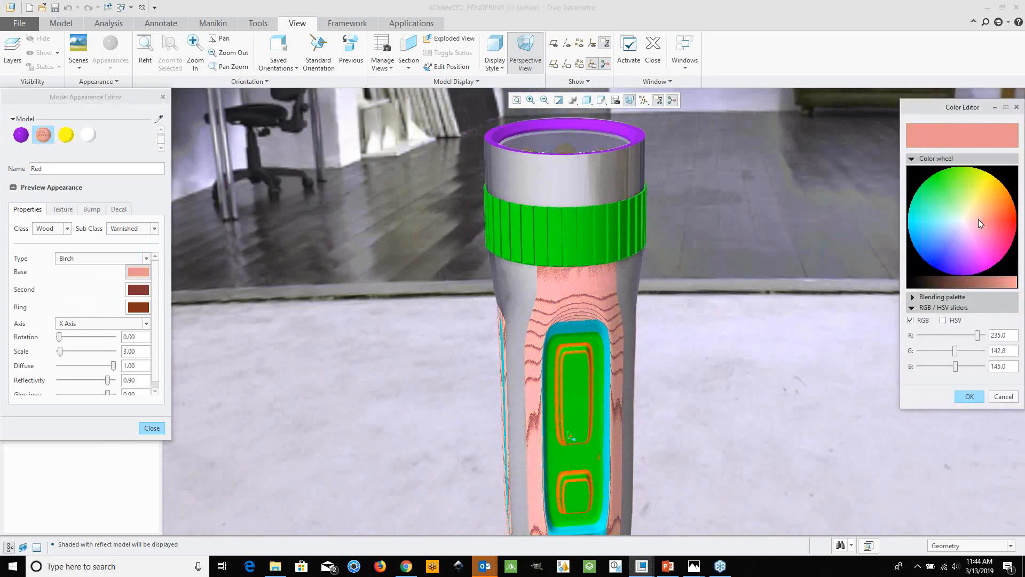
left_click(979, 219)
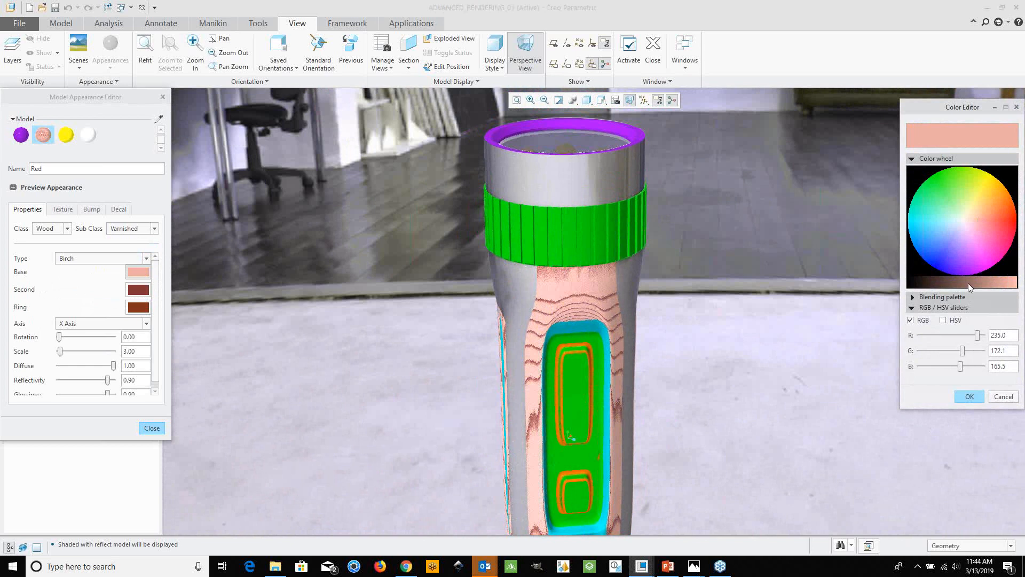
left_click_drag(968, 283, 909, 288)
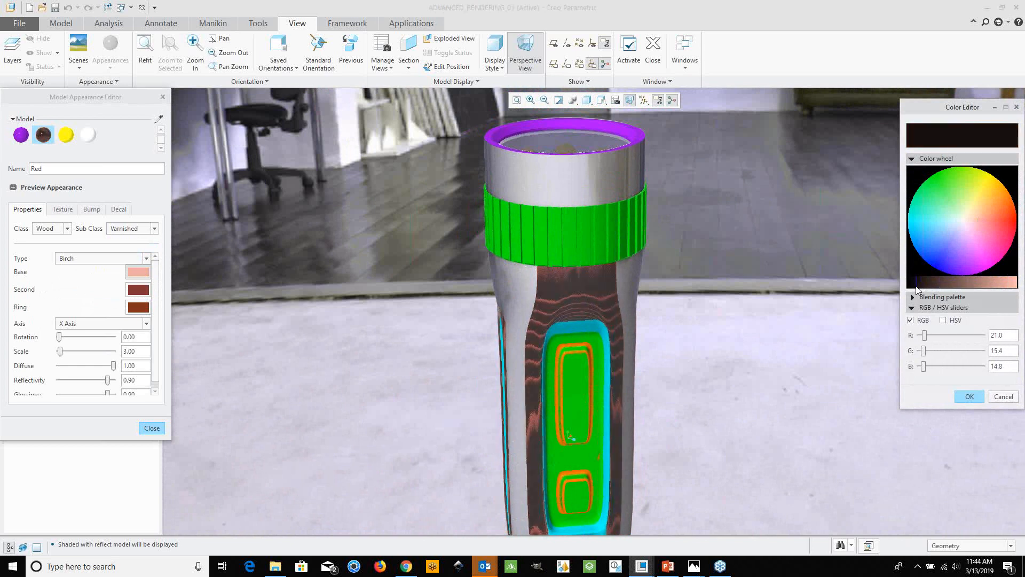
left_click(969, 396)
Set the second colour of the grip's birch wood to a very dark reddish brown, about RGB 45.8, 18.3, 18.3.
left_click(145, 289)
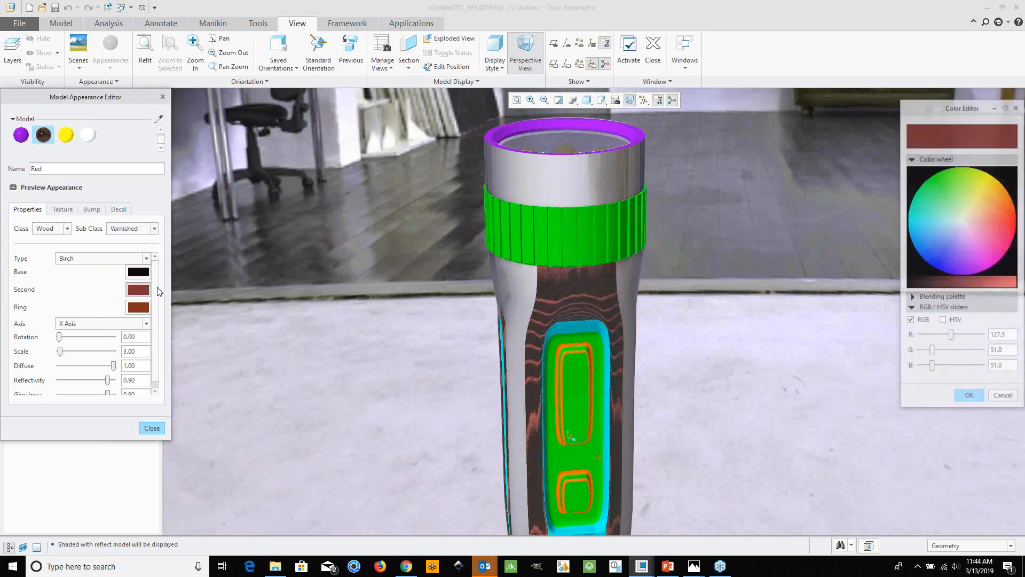
left_click(963, 284)
left_click_drag(964, 285, 930, 289)
middle_click_drag(568, 438, 569, 342)
scroll(544, 280, "down", 4)
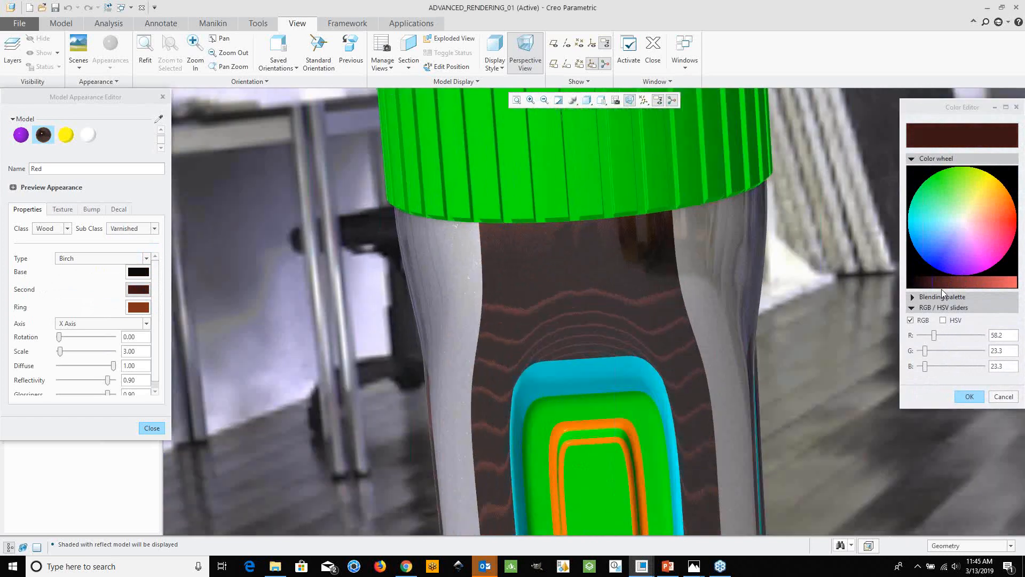
left_click(932, 285)
mouse_move(933, 288)
left_mouse_down()
mouse_move(914, 288)
mouse_move(929, 287)
left_mouse_up()
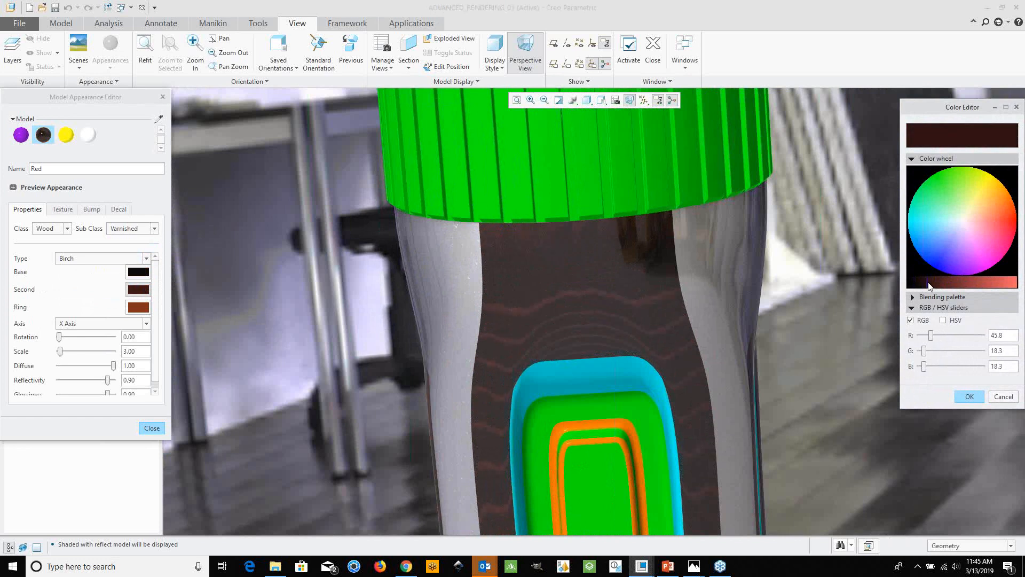
left_click(969, 396)
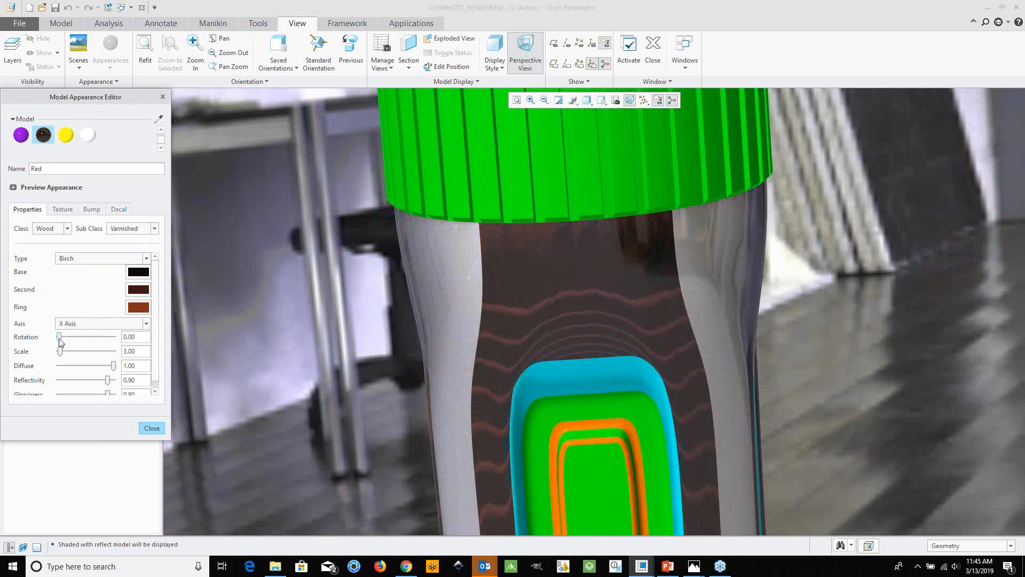
Try a larger grain scale for the grip's wood appearance and reset the scale to 3.
mouse_move(60, 340)
left_mouse_down()
mouse_move(109, 345)
mouse_move(53, 340)
left_mouse_up()
mouse_move(61, 351)
left_mouse_down()
mouse_move(80, 352)
mouse_move(63, 352)
left_mouse_up()
double_click(127, 351)
type("3")
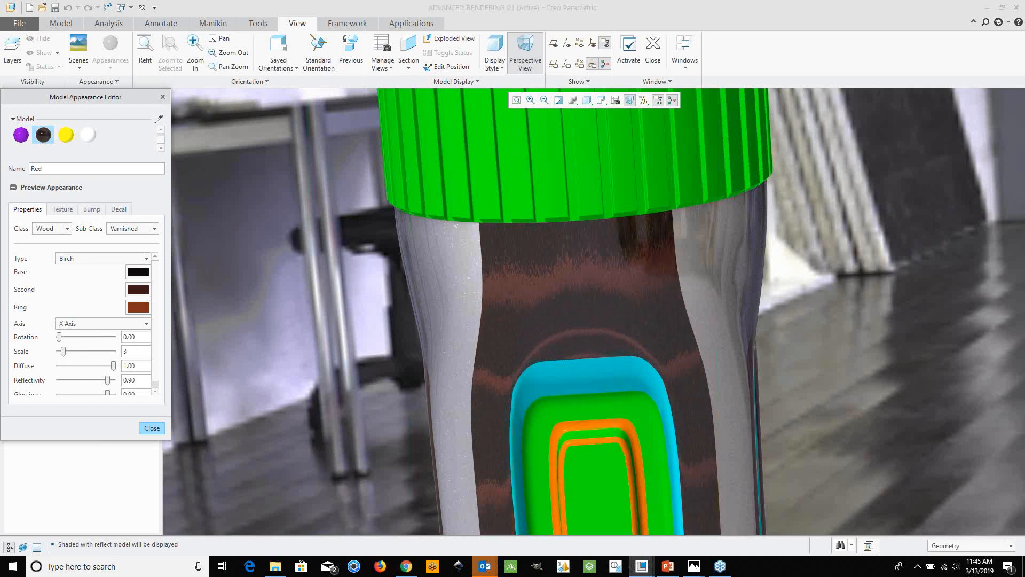
key("Return")
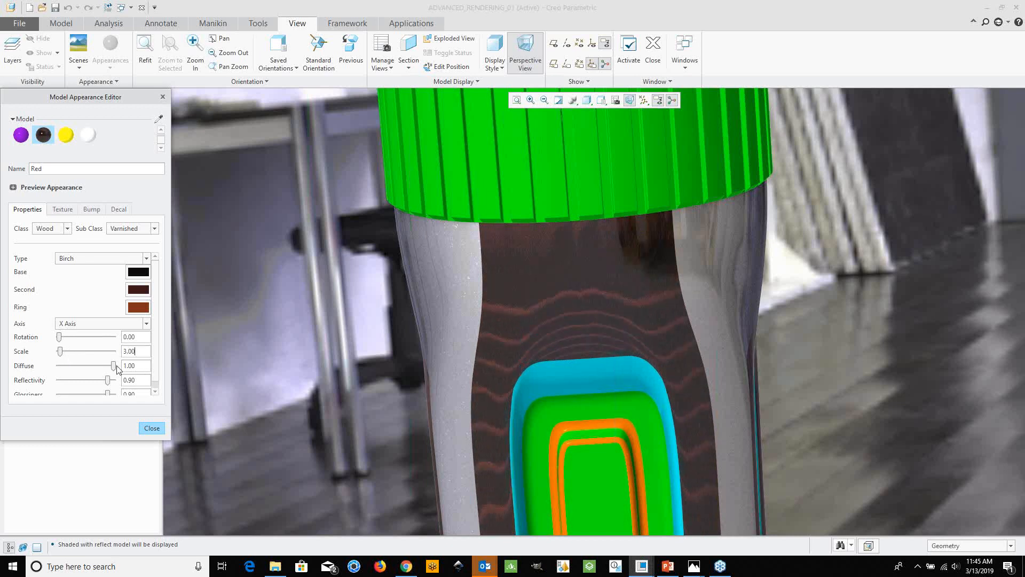
Rename the grip's Red appearance as Wood.
scroll(159, 377, "down", 1)
scroll(159, 376, "down", 1)
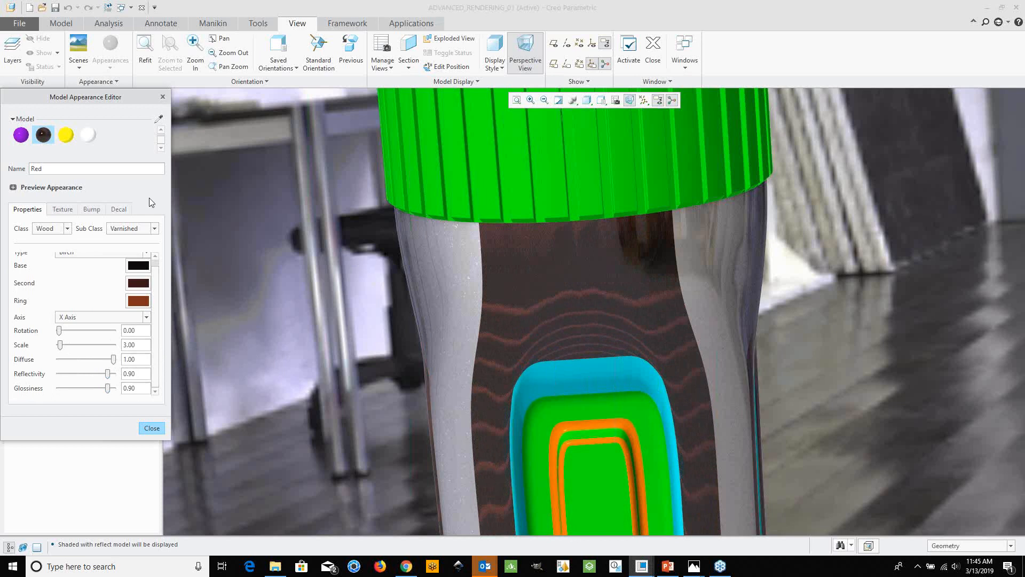
left_click_drag(69, 169, 25, 171)
type("Wood")
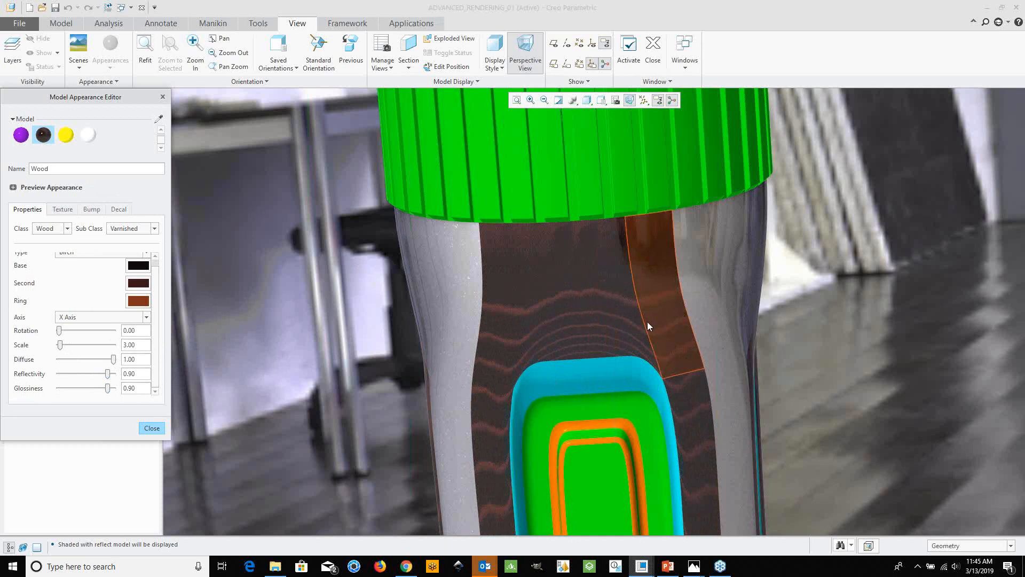
middle_click_drag(639, 326, 618, 334)
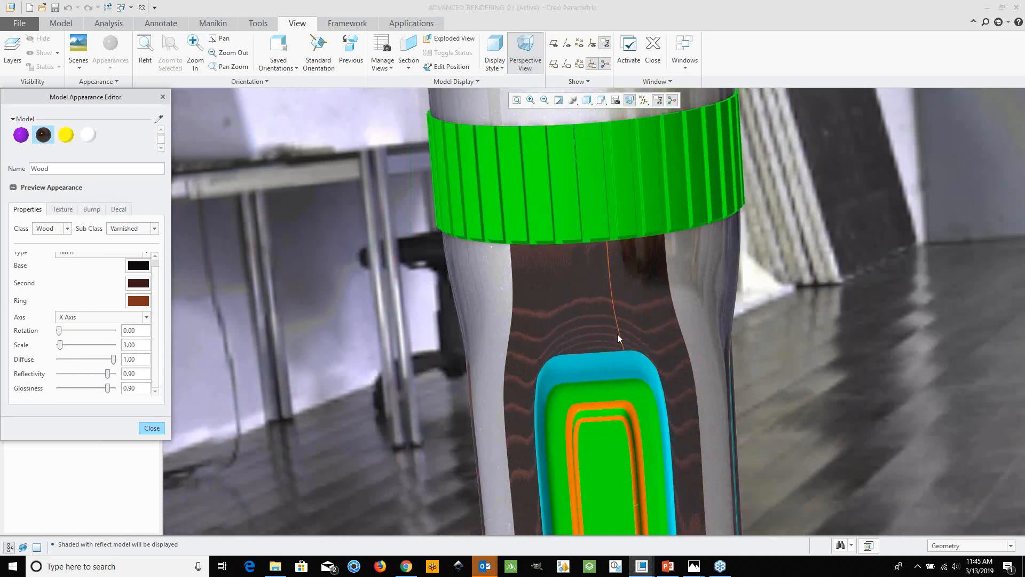
Change the Green appearance used on the ribbed ring and switch pad to the Rubber class.
left_click(160, 130)
left_click(65, 136)
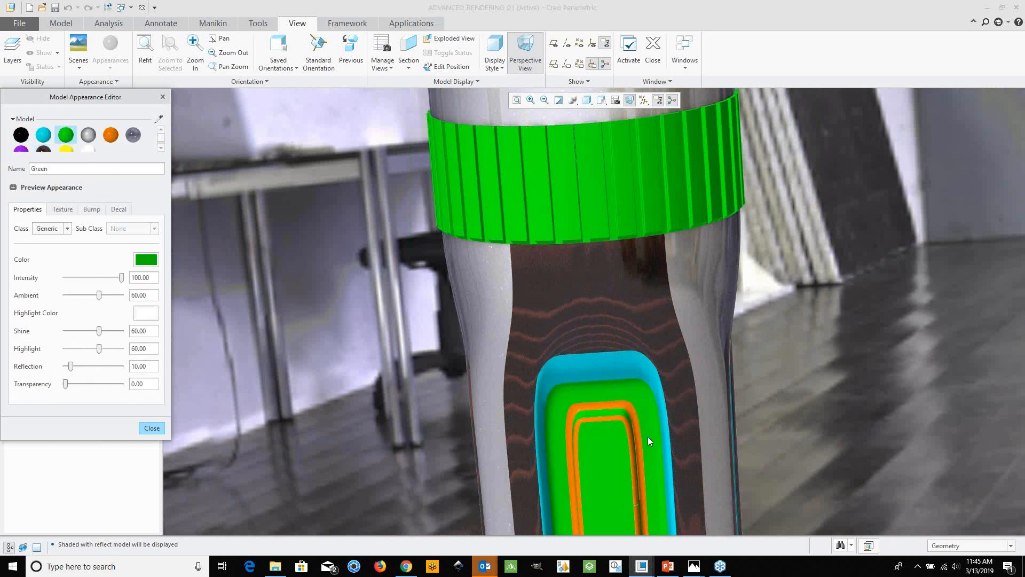
scroll(639, 389, "up", 2)
scroll(639, 389, "up", 2)
scroll(625, 257, "down", 1)
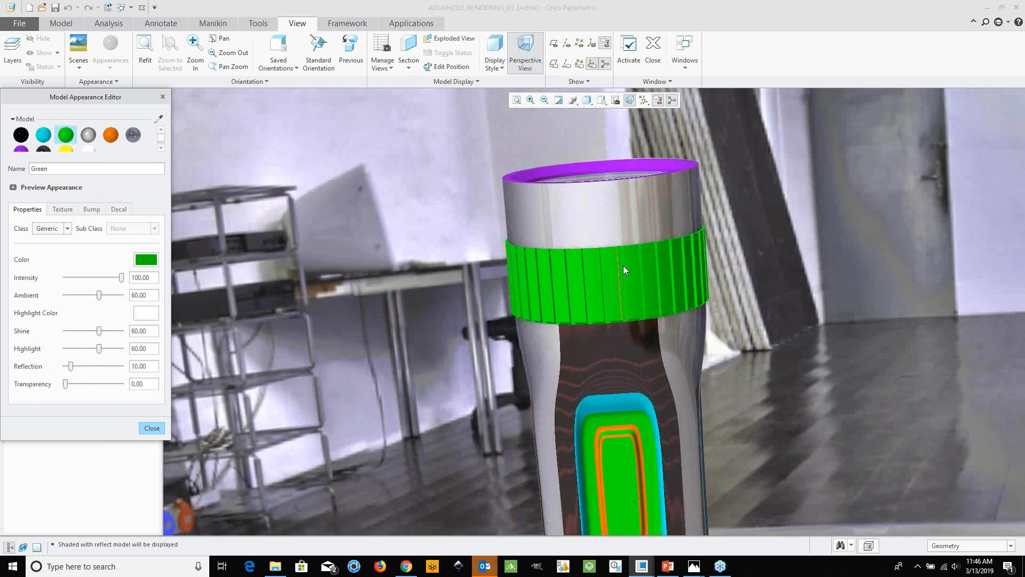
left_click(68, 229)
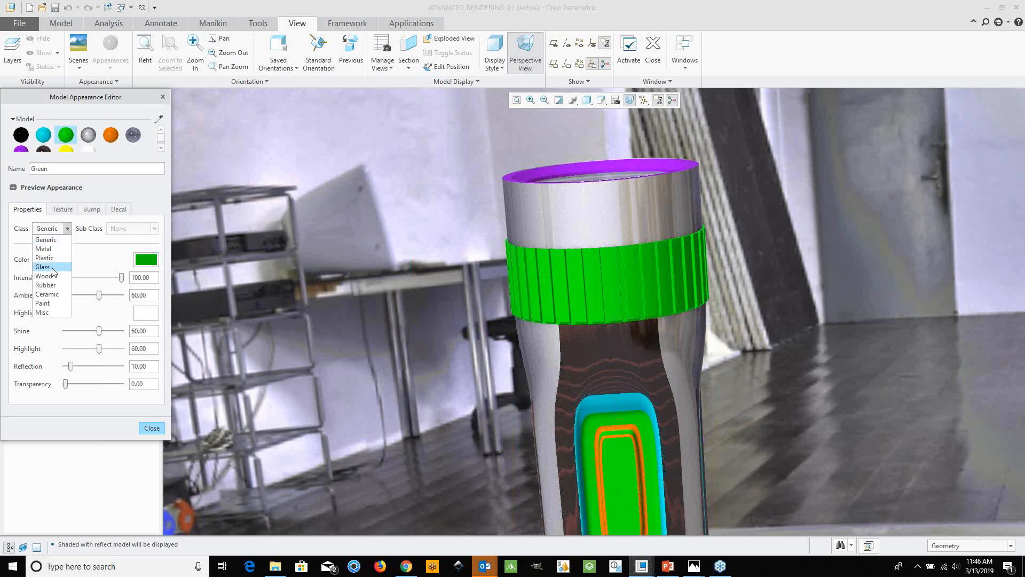
left_click(53, 285)
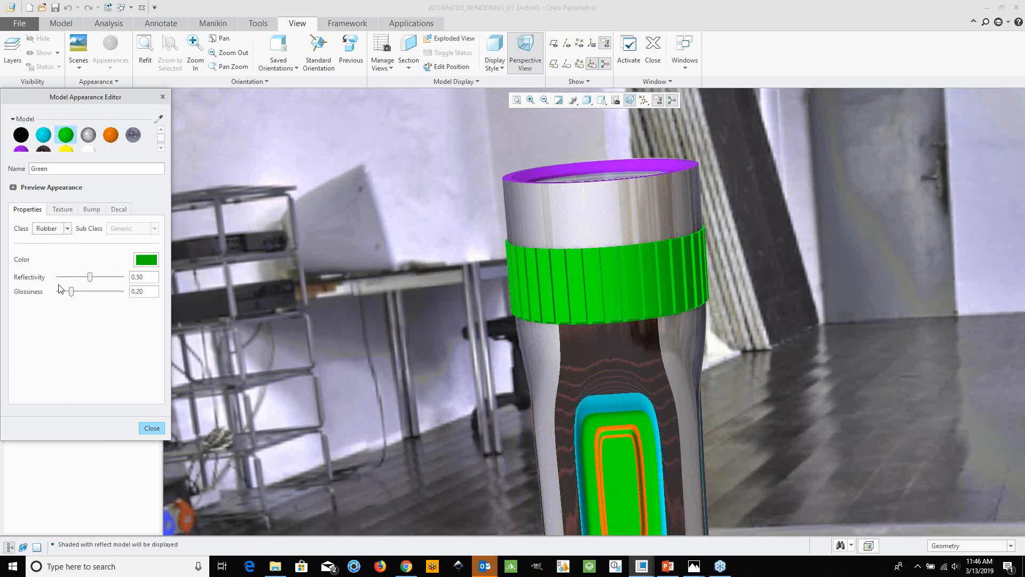
Set the rubber appearance's colour to dark grey, about RGB 51.9, 52.0, 50.9.
left_click(140, 261)
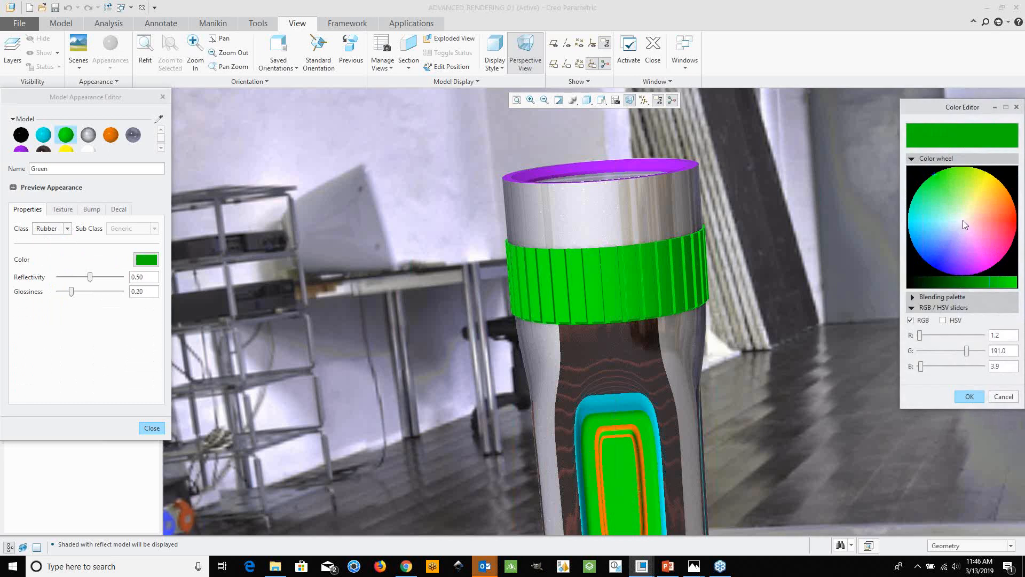
left_click(963, 220)
left_click(986, 281)
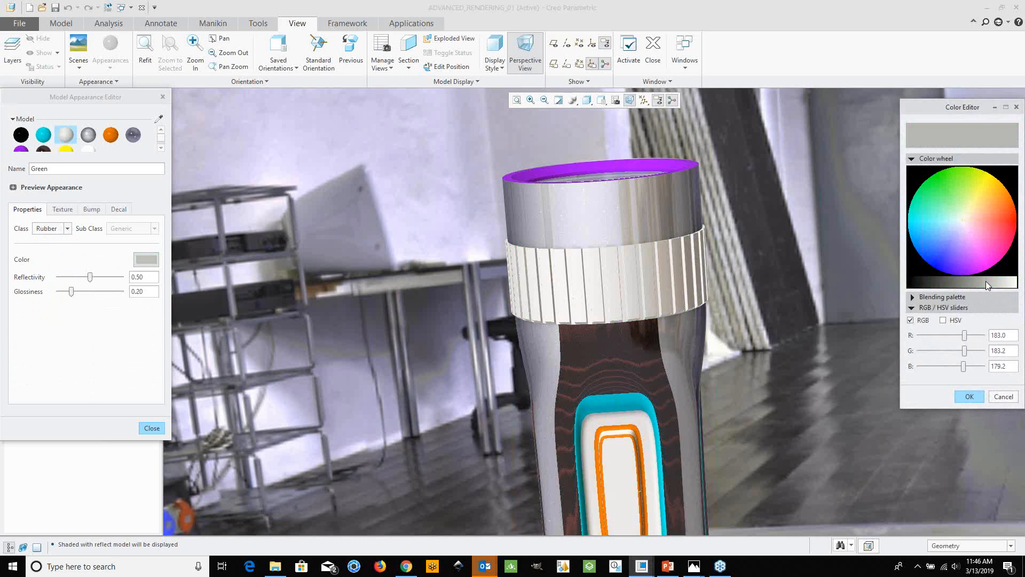
left_click_drag(985, 281, 931, 285)
scroll(629, 250, "down", 3)
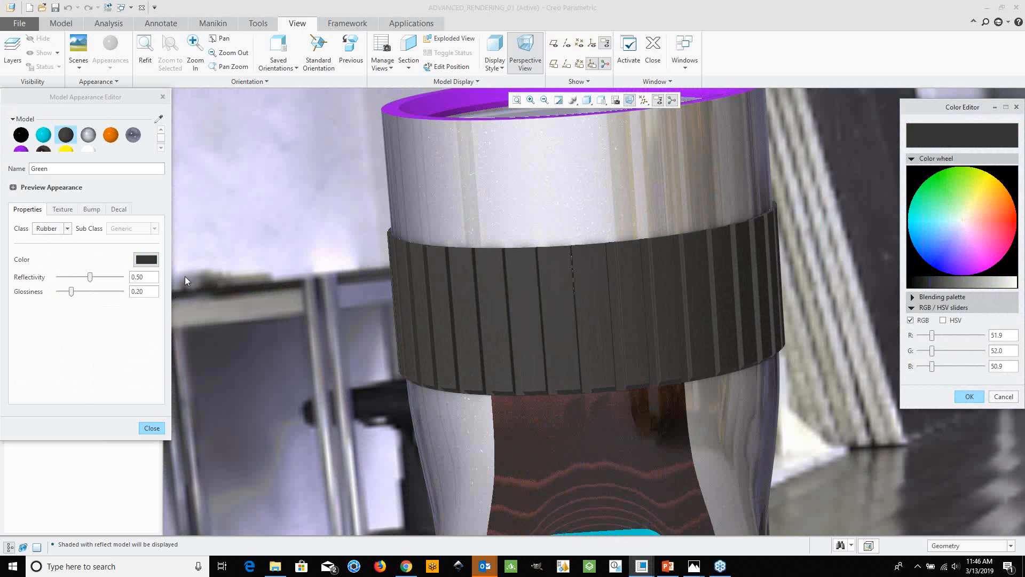
Add a Cellular bump with a scale of 10 to the rubber appearance.
left_click(98, 211)
left_click(113, 233)
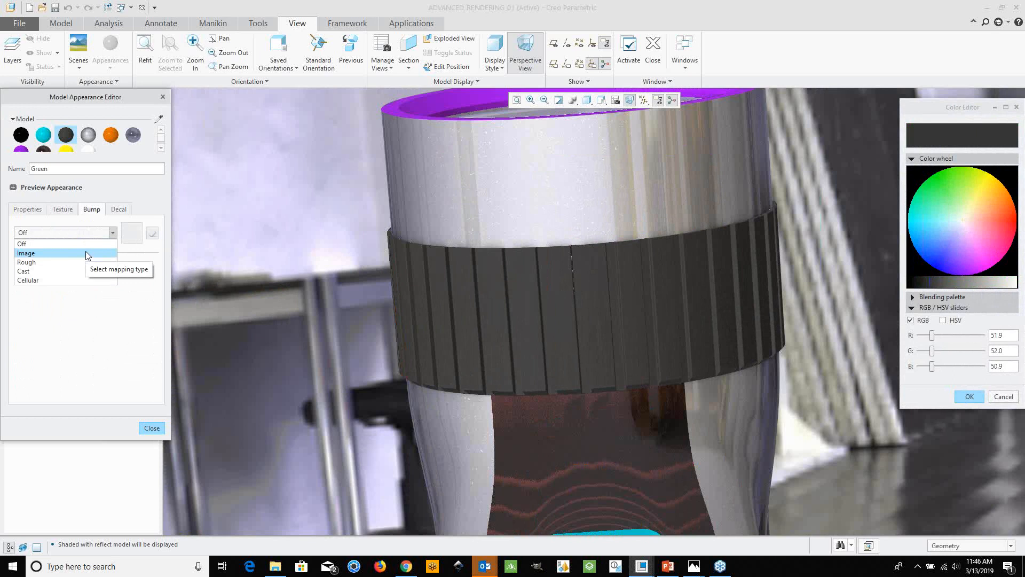
left_click(69, 280)
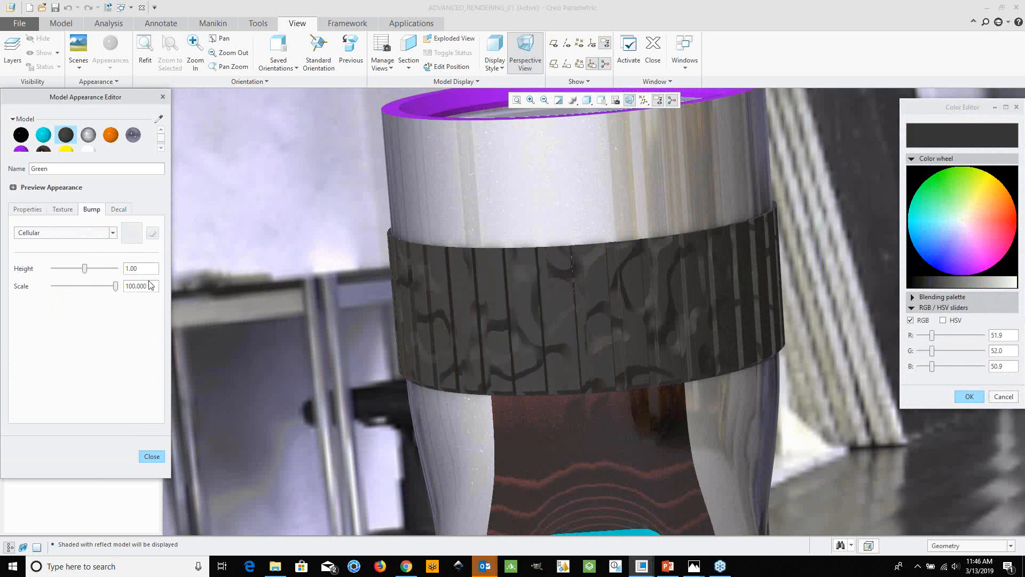
double_click(129, 286)
type("10")
key("Return")
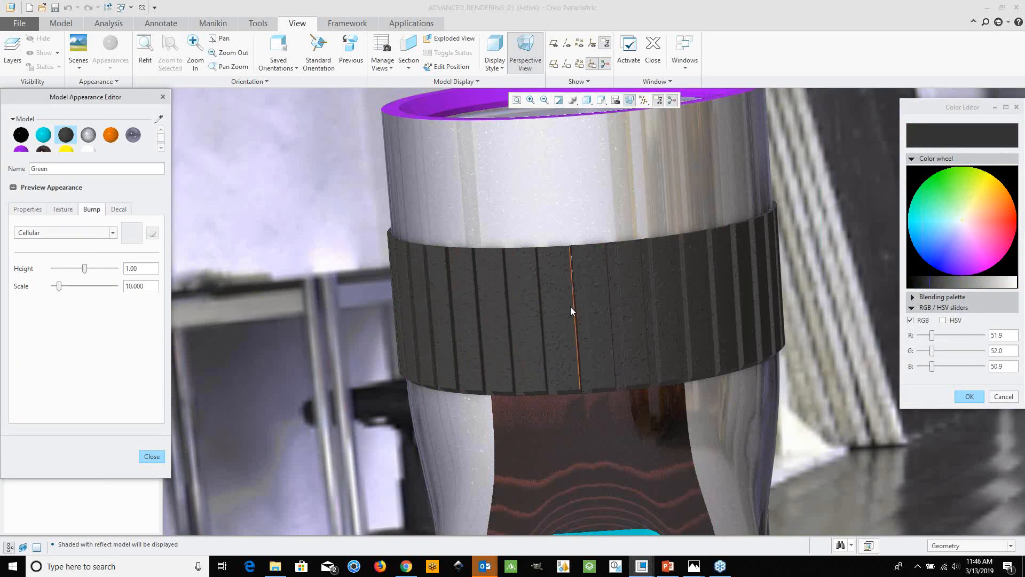
Examine the cellular bump up close on the flashlight's ribbed ring and on the pad around the switch.
scroll(571, 307, "up", 2)
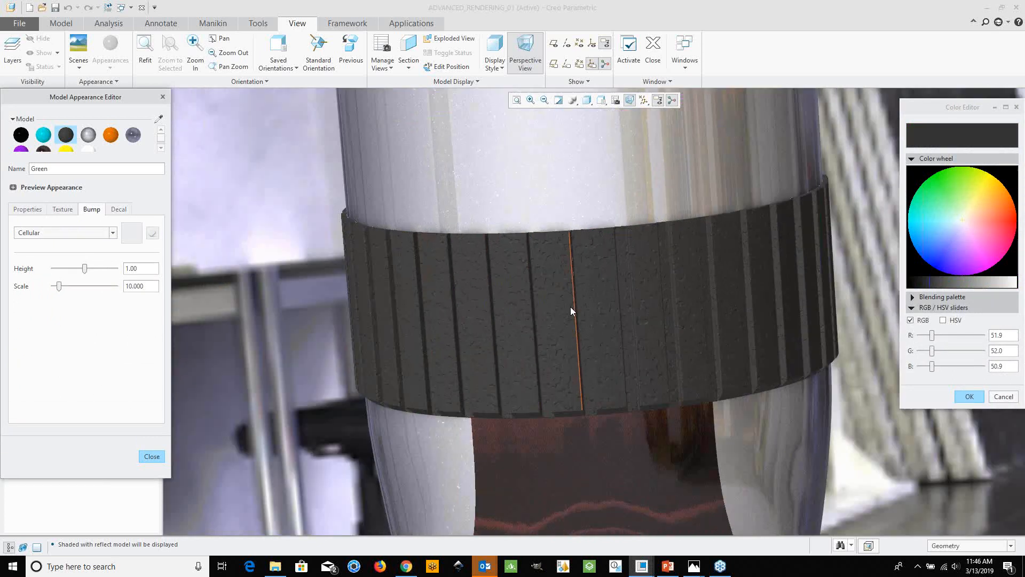
scroll(520, 305, "down", 2)
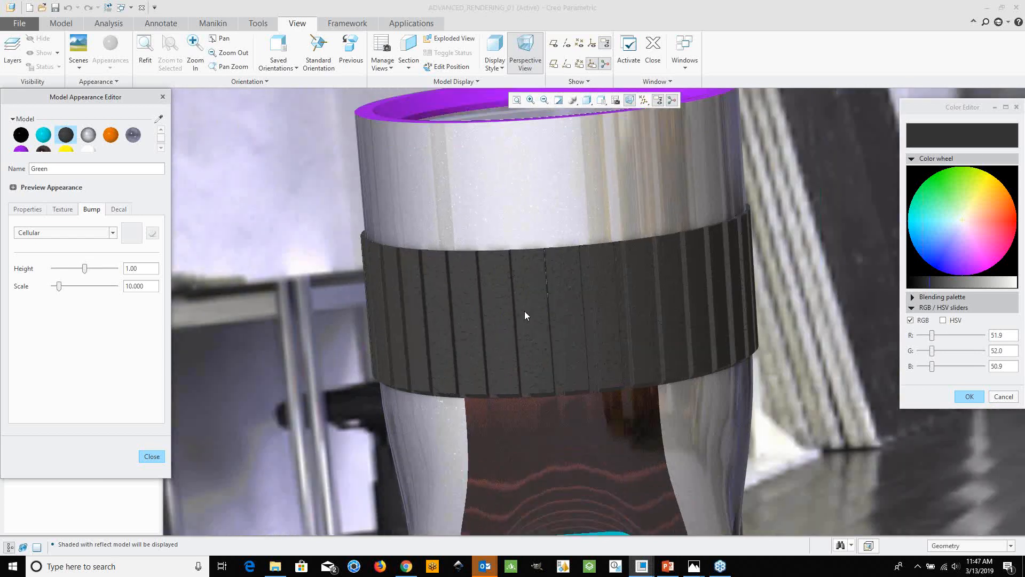
scroll(525, 313, "up", 2)
scroll(508, 386, "down", 4)
scroll(507, 385, "up", 2)
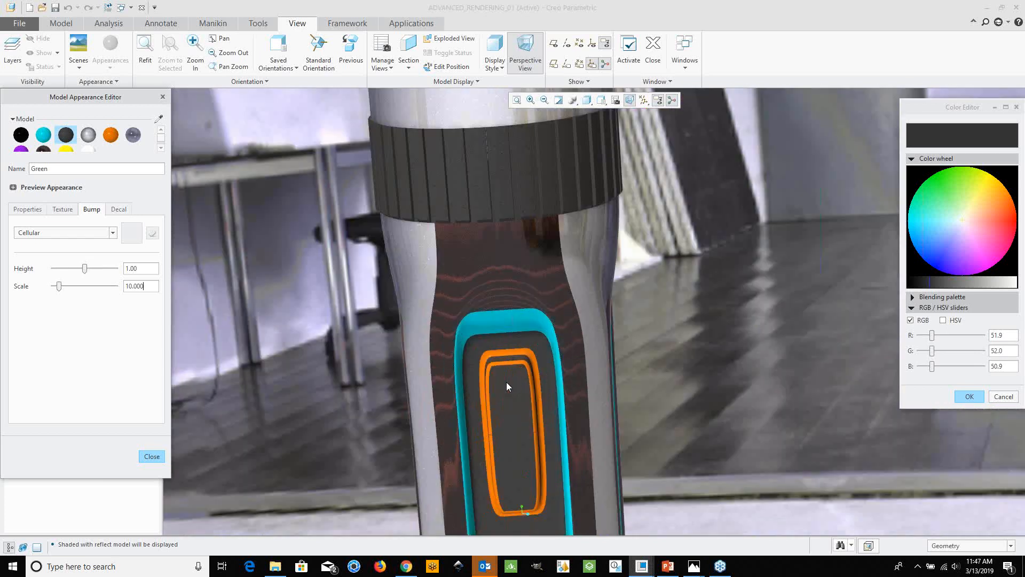
scroll(506, 382, "up", 3)
scroll(512, 364, "up", 1)
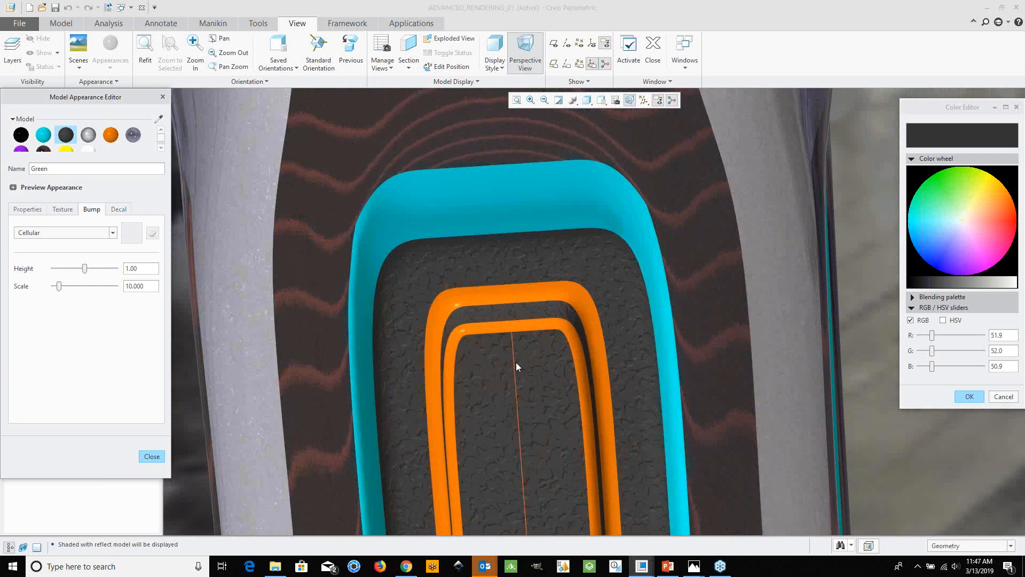
scroll(516, 362, "down", 2)
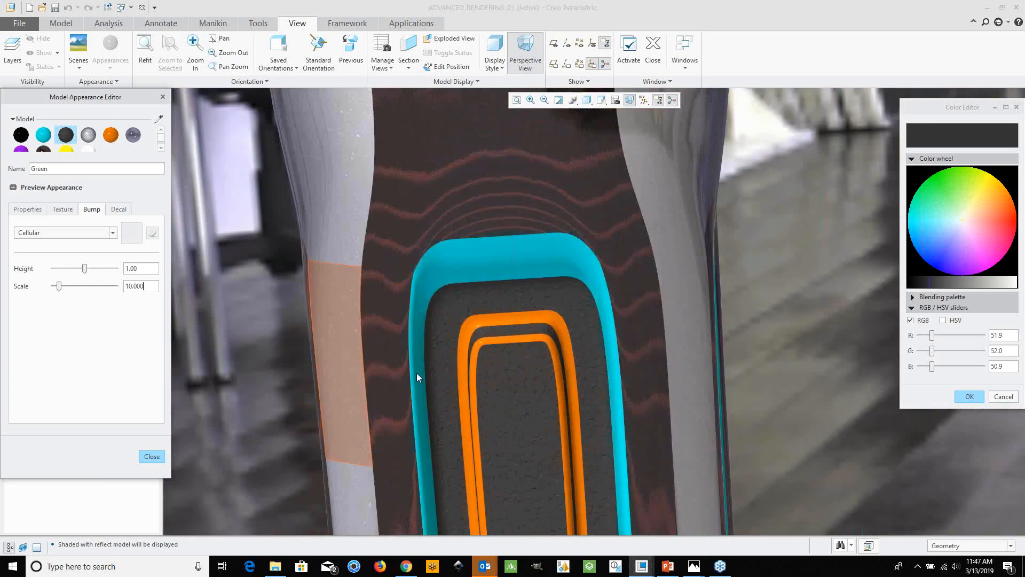
scroll(459, 393, "up", 1)
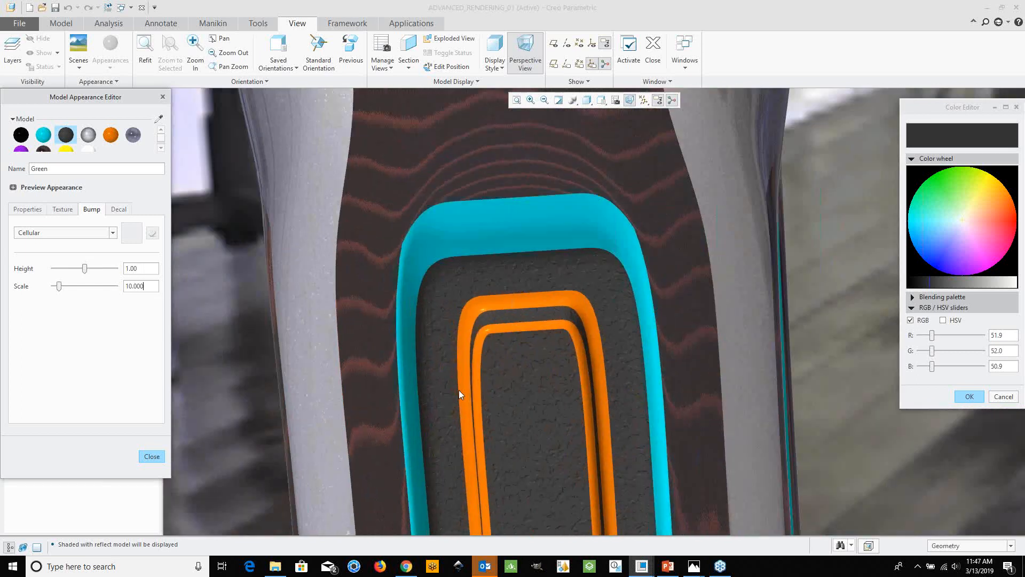
scroll(459, 394, "up", 1)
Try bump heights of 10 and 5 for the rubber's cellular bump.
left_click_drag(145, 270, 125, 269)
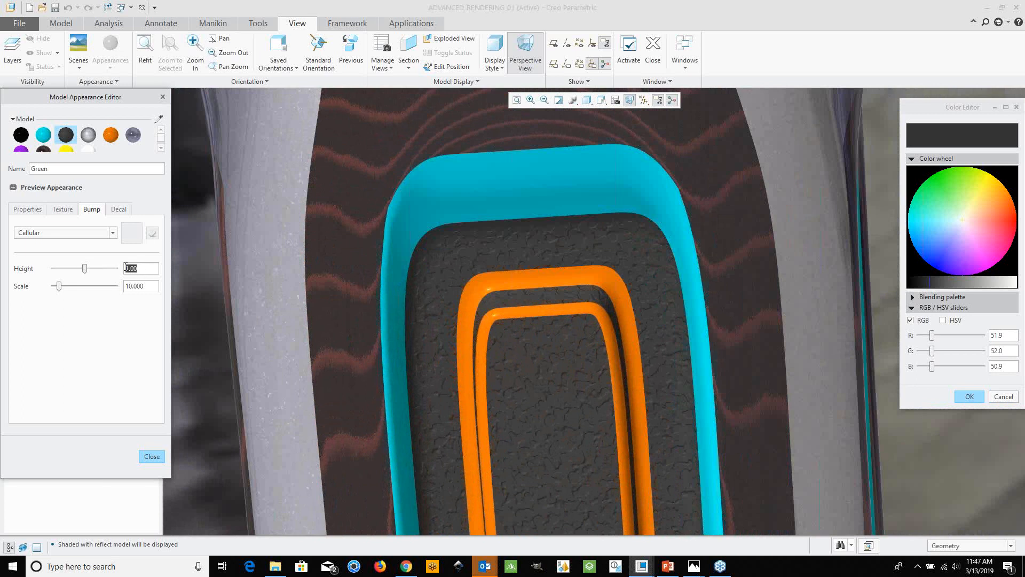
type("10")
key("Return")
left_click_drag(145, 267, 127, 269)
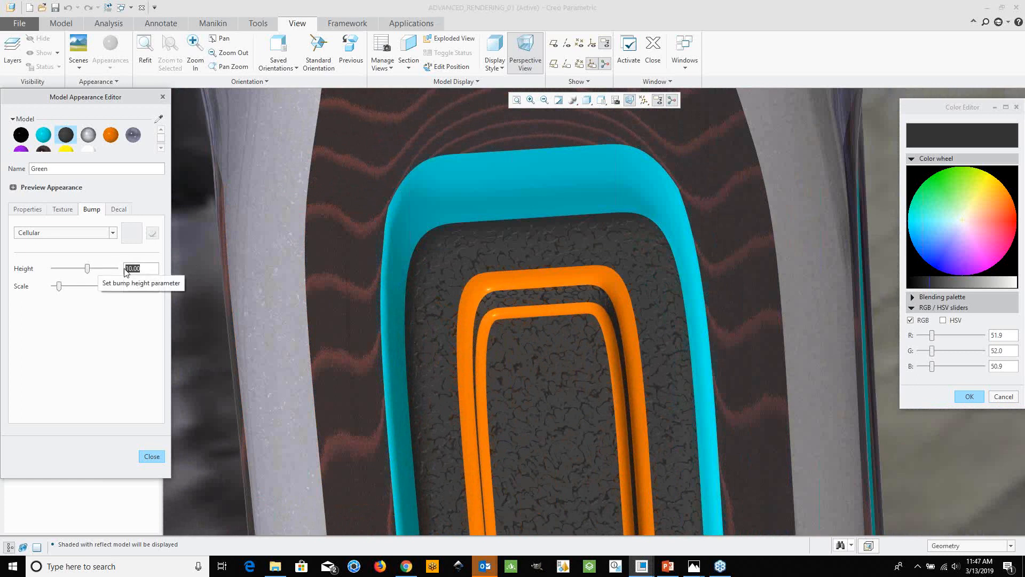
type("5")
key("Return")
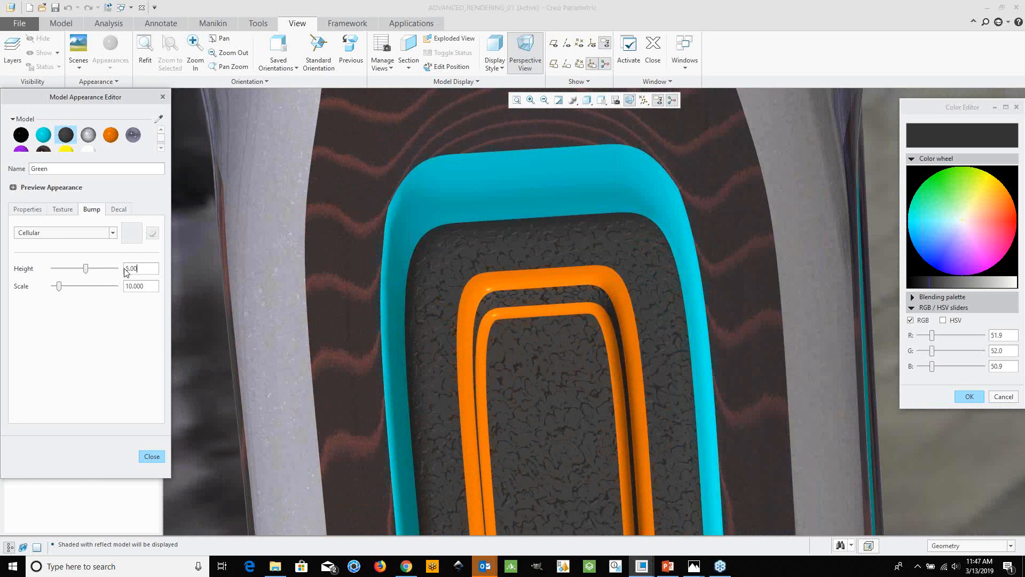
Set the height of the rubber's cellular bump to 3 and view the whole flashlight.
left_click_drag(137, 268, 125, 267)
type("3")
key("Return")
scroll(677, 362, "down", 8)
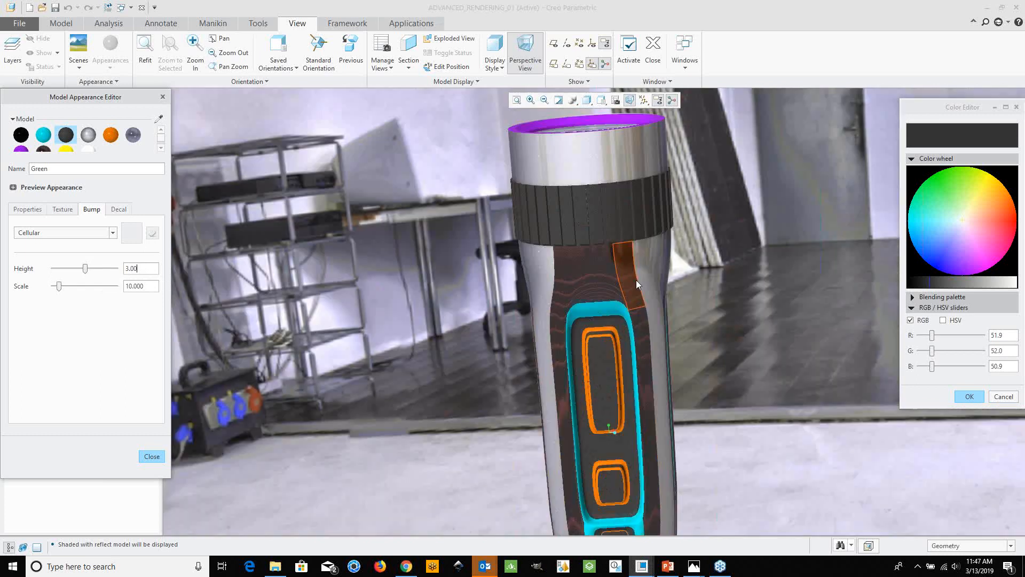
scroll(630, 303, "up", 8)
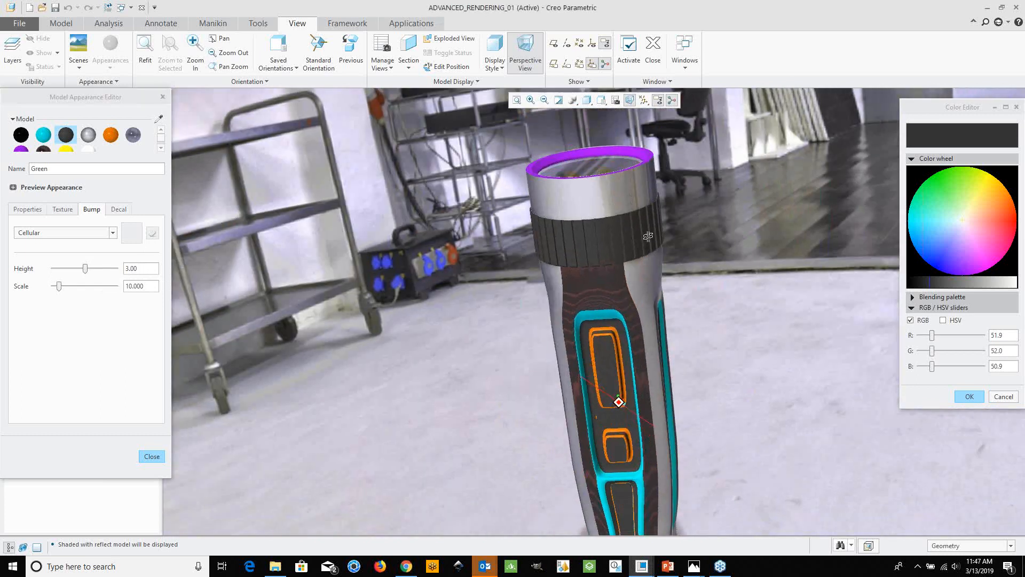
Change the cyan appearance of the recess around the switches to the Plastic class.
scroll(636, 309, "up", 2)
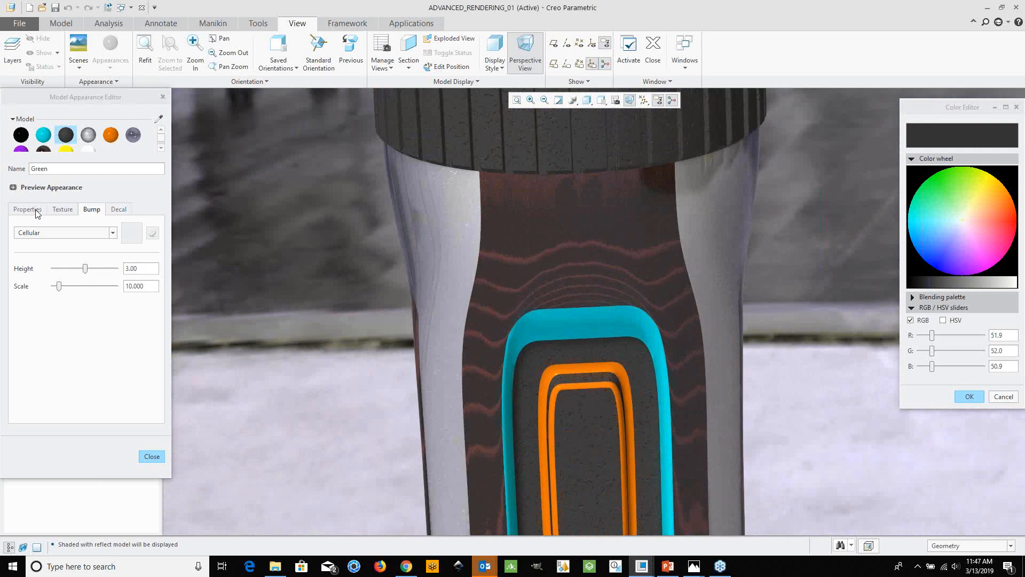
left_click(28, 209)
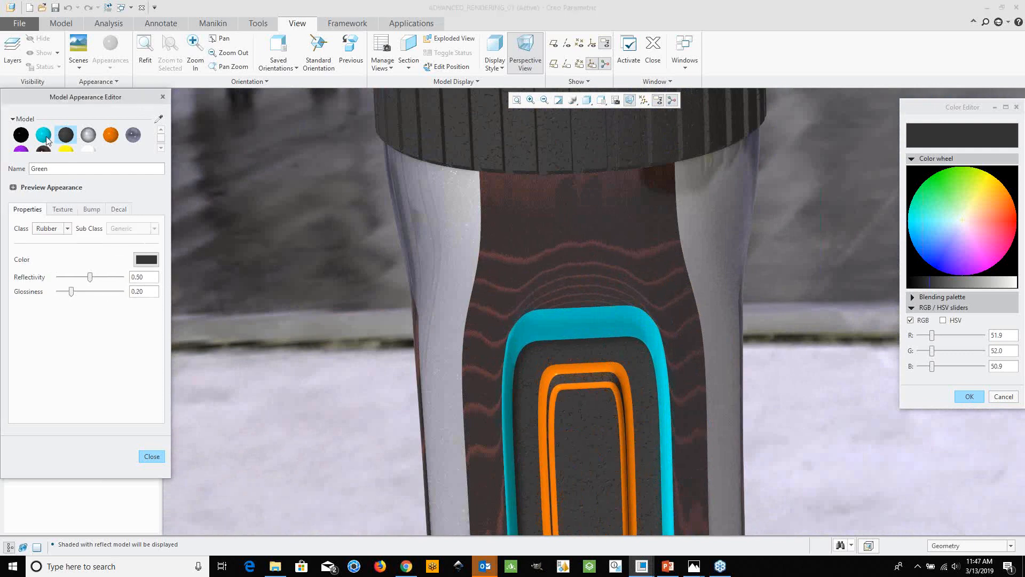
left_click(47, 140)
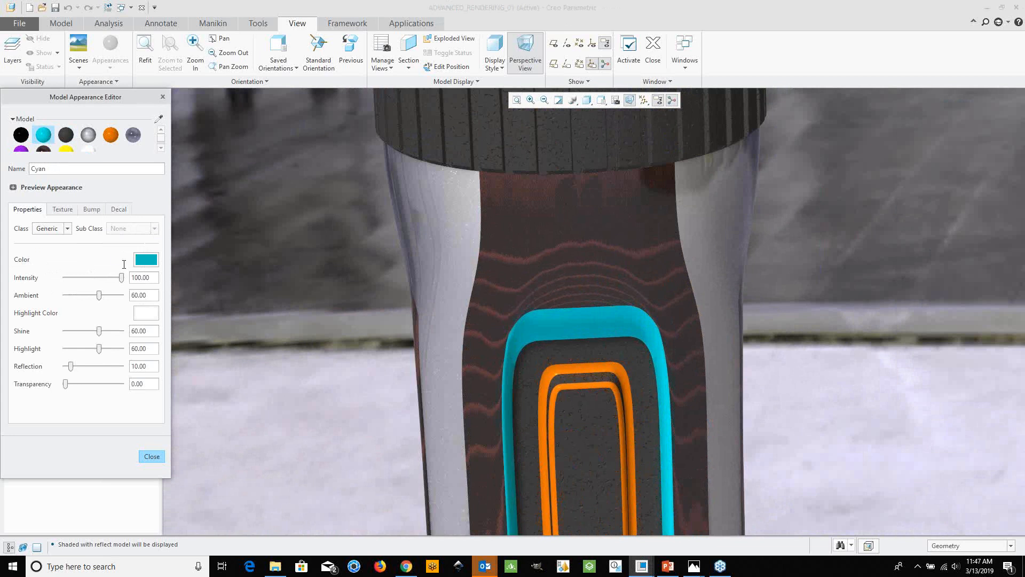
left_click(67, 231)
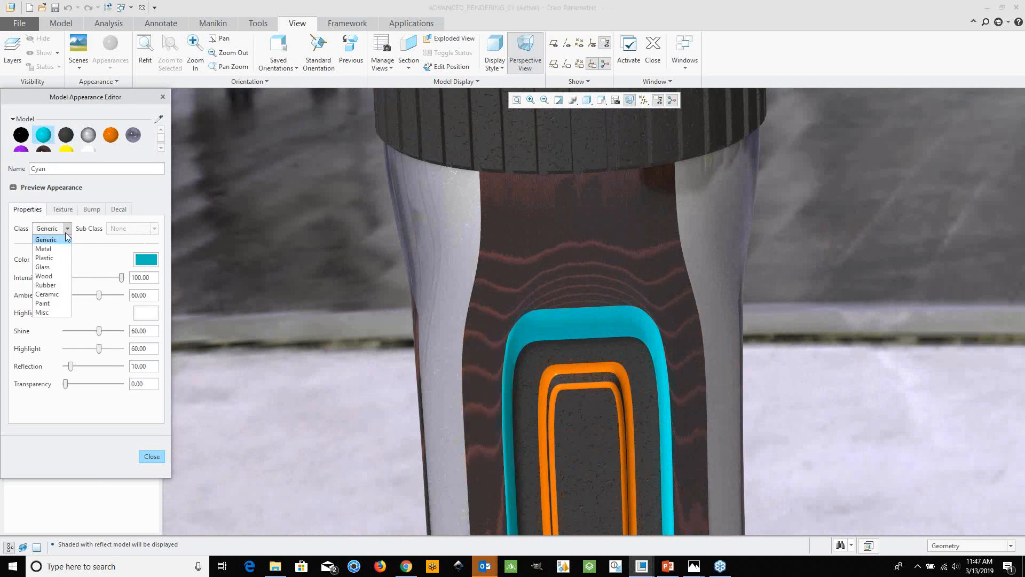
left_click(58, 258)
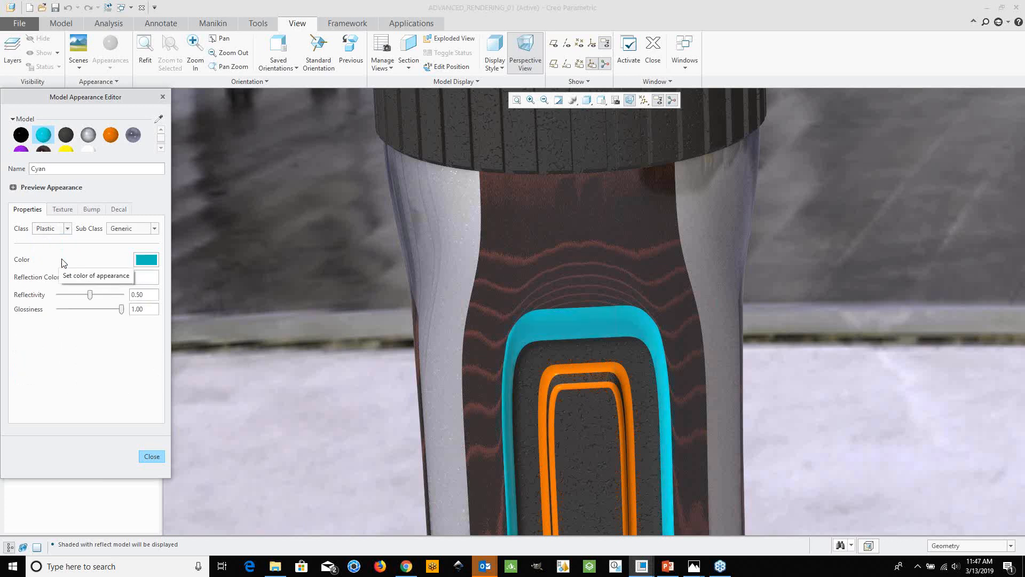
Colour the plastic a near-black blue (R 2.8, G 2.6, B 11.1) and rename the appearance as Hard Plastic.
left_click(149, 259)
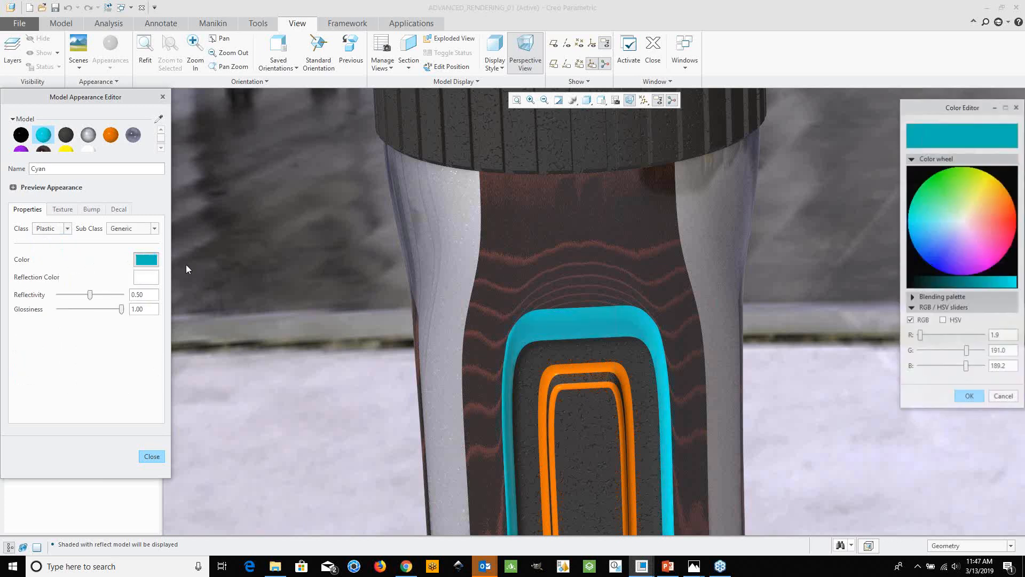
left_click(963, 222)
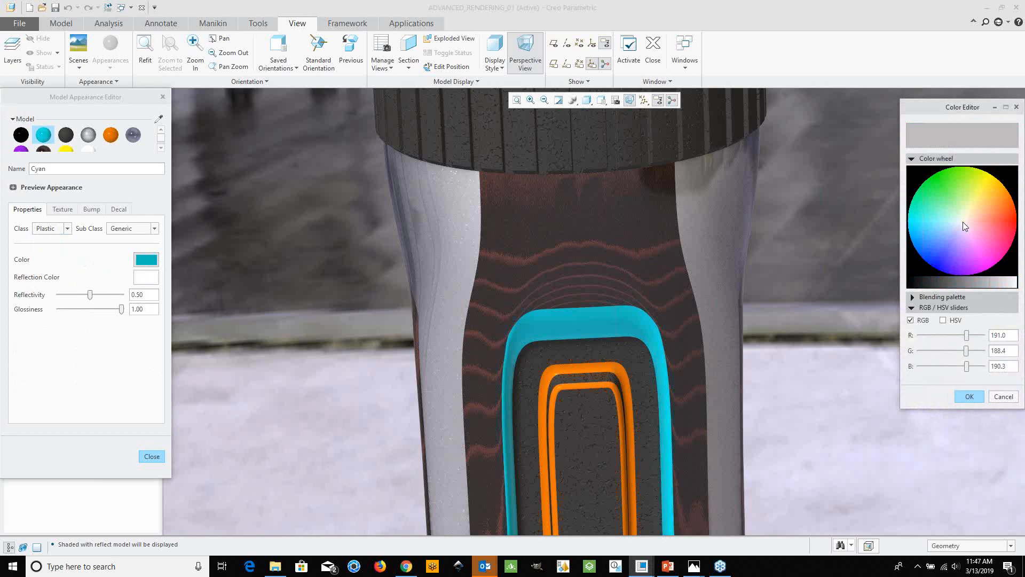
left_click(960, 283)
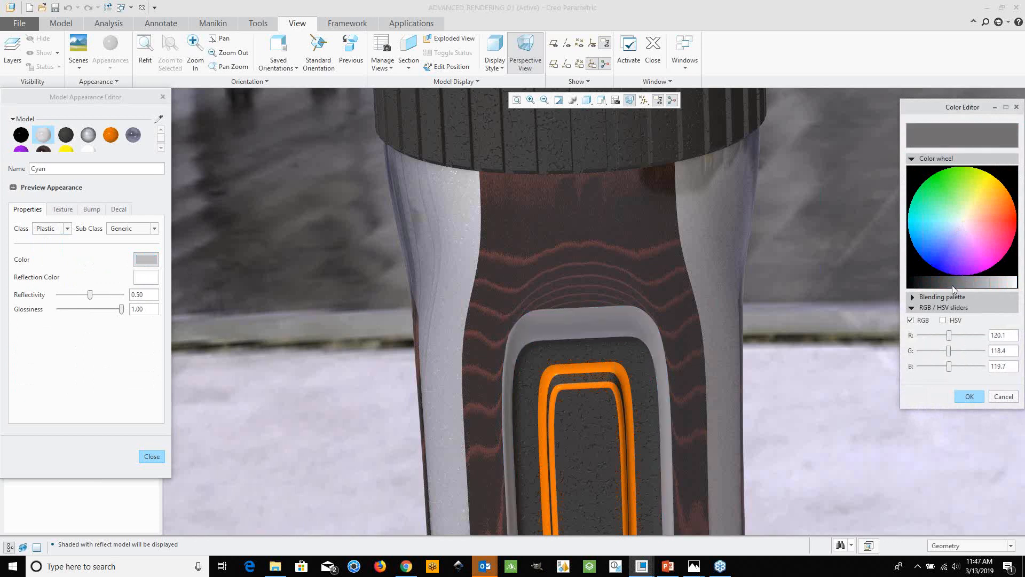
left_click_drag(953, 285, 921, 287)
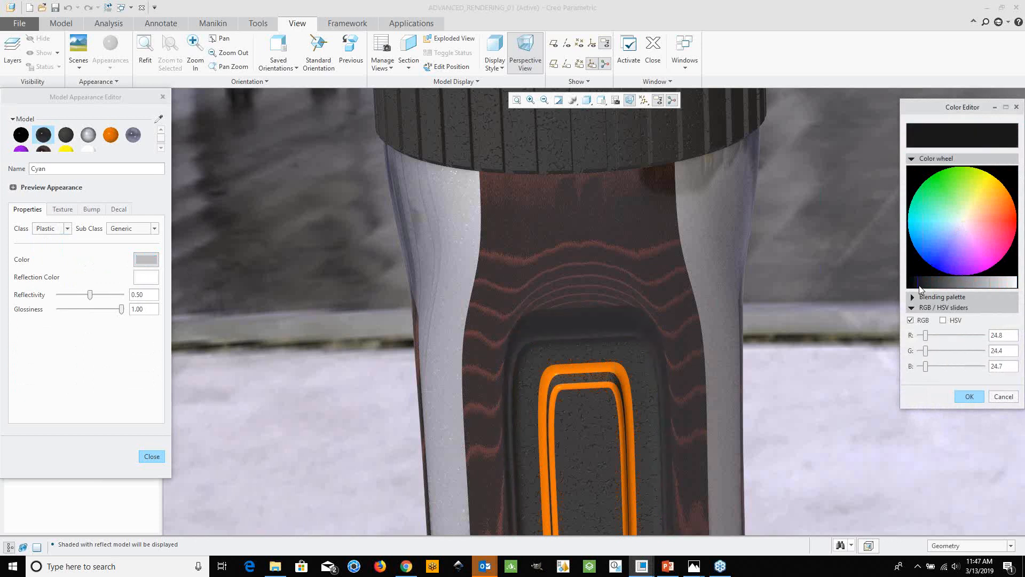
left_click(943, 258)
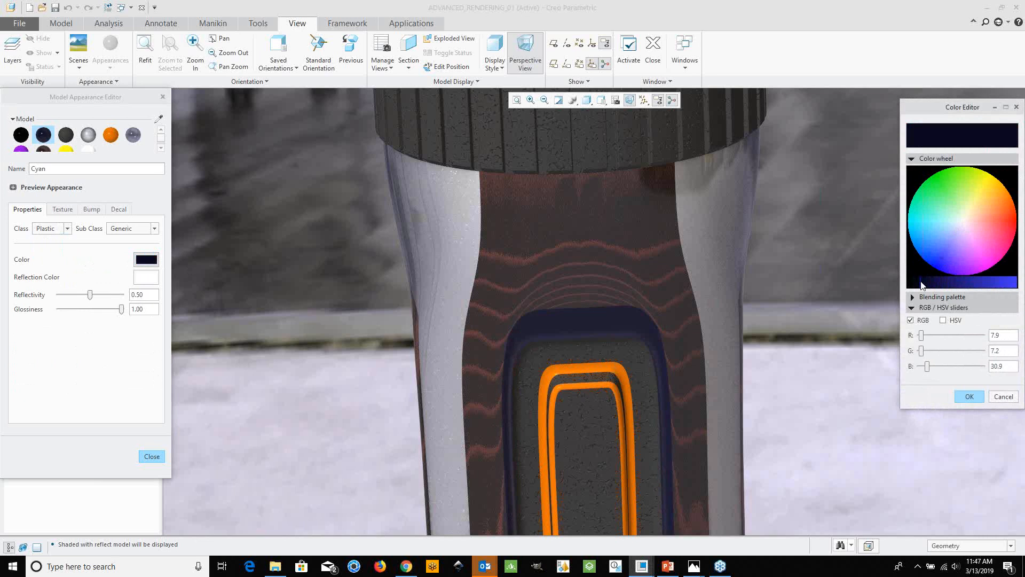
left_click_drag(922, 286, 913, 286)
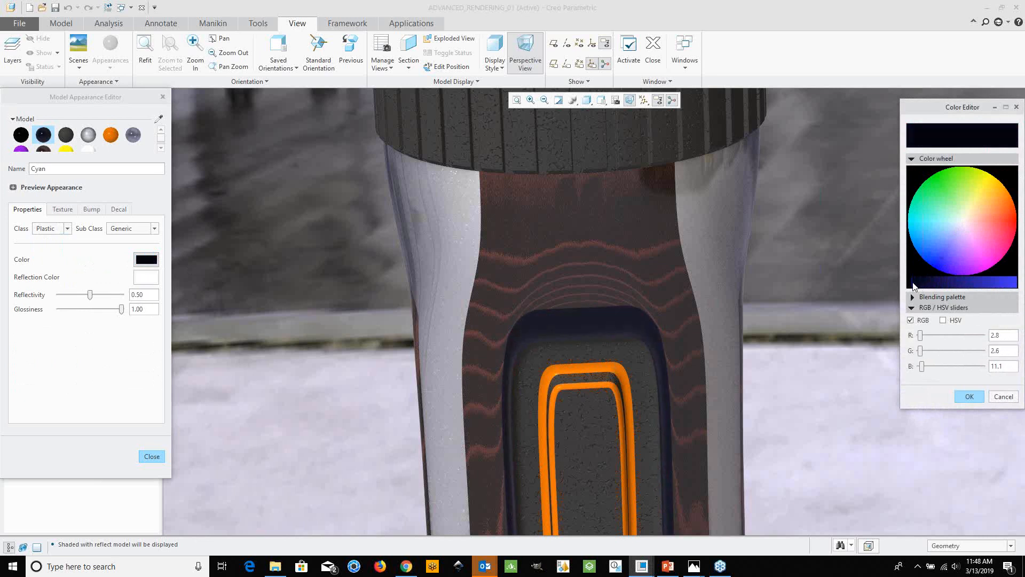
left_click(965, 397)
double_click(29, 168)
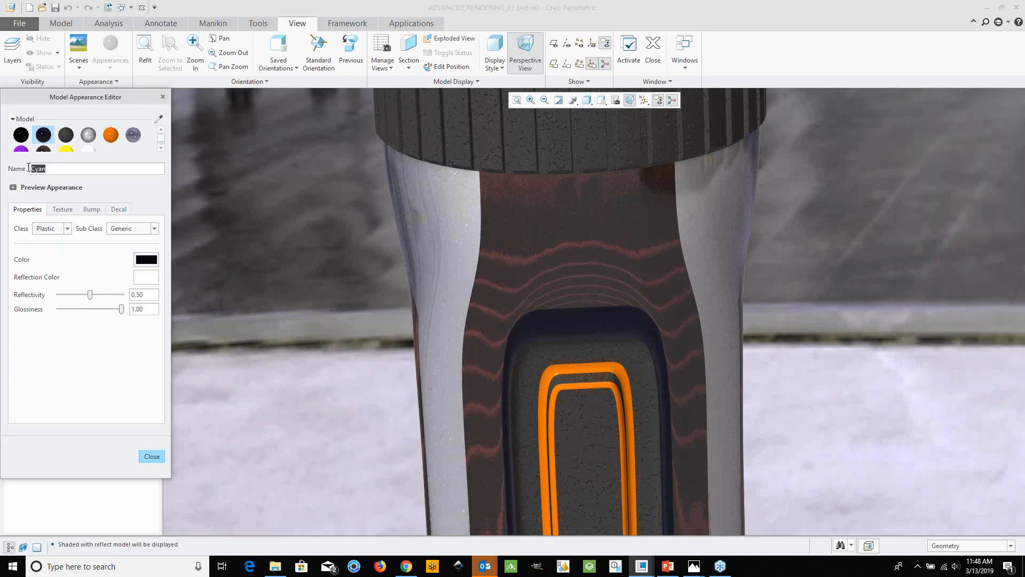
type("Hard Plastic")
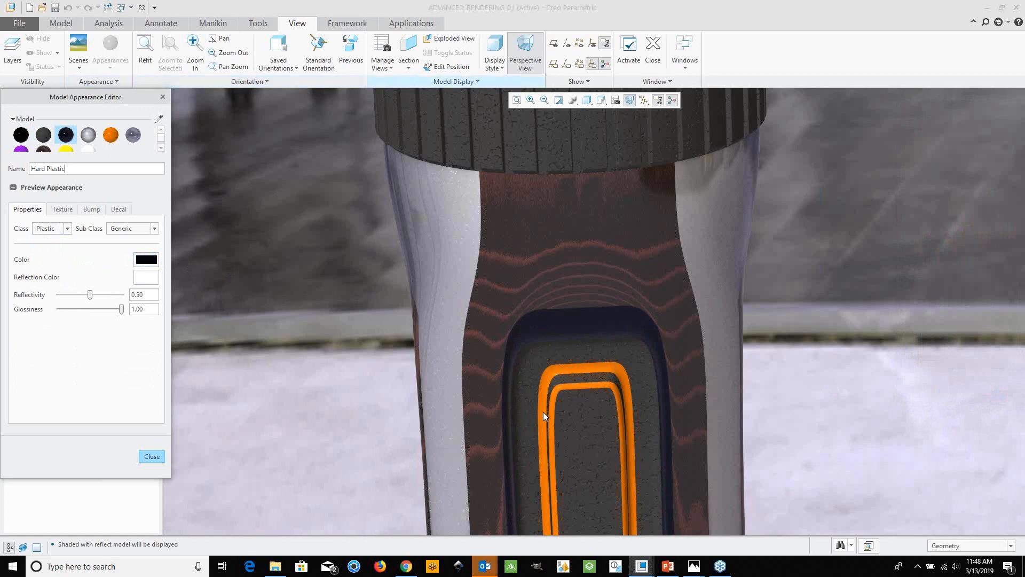
Examine the hard plastic recess, the orange trim around the buttons and the orange end cap on the flashlight.
scroll(549, 364, "down", 5)
scroll(555, 339, "up", 3)
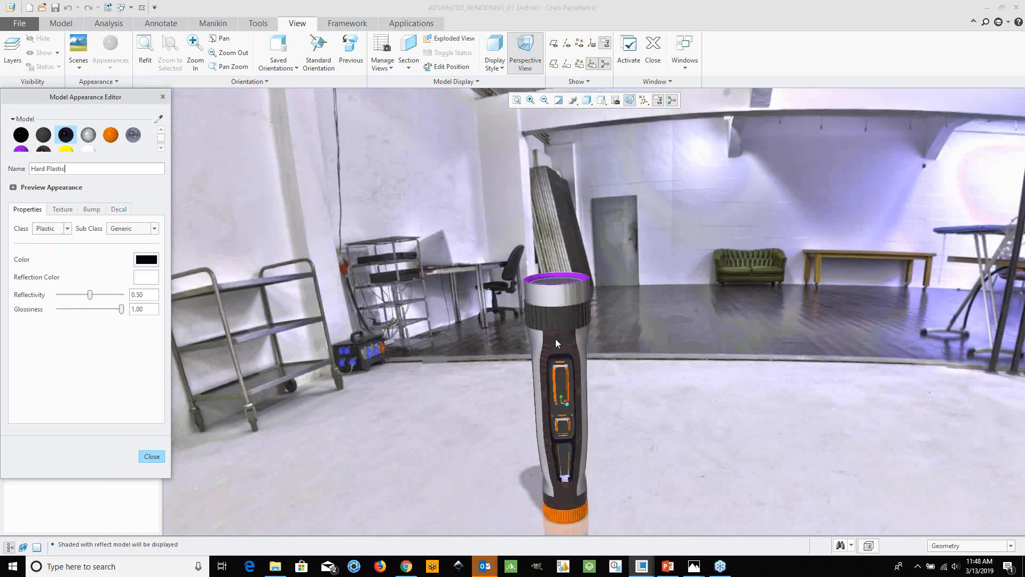
scroll(556, 346, "down", 5)
scroll(556, 347, "down", 2)
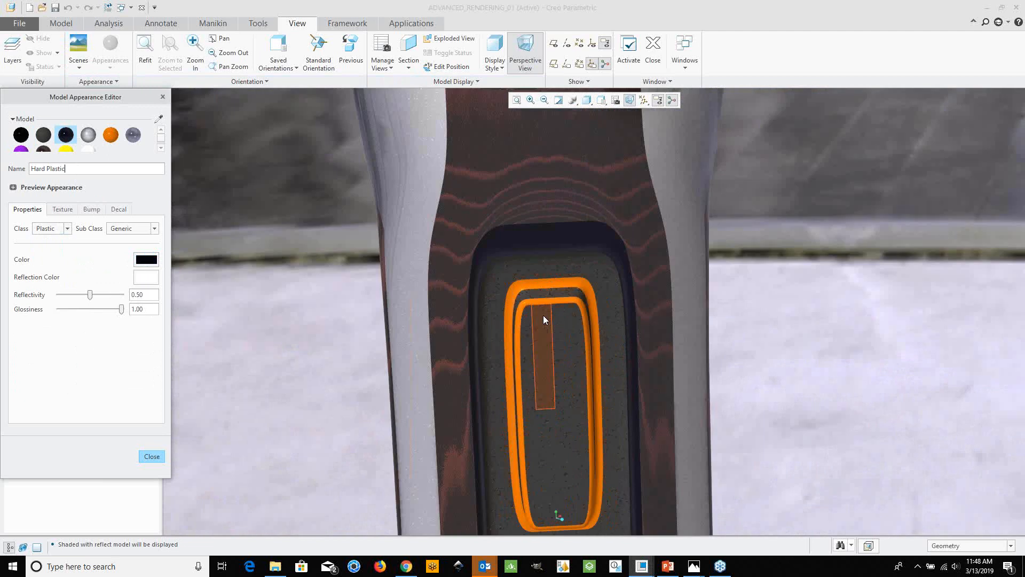
middle_click_drag(543, 315, 536, 301)
scroll(536, 301, "up", 5)
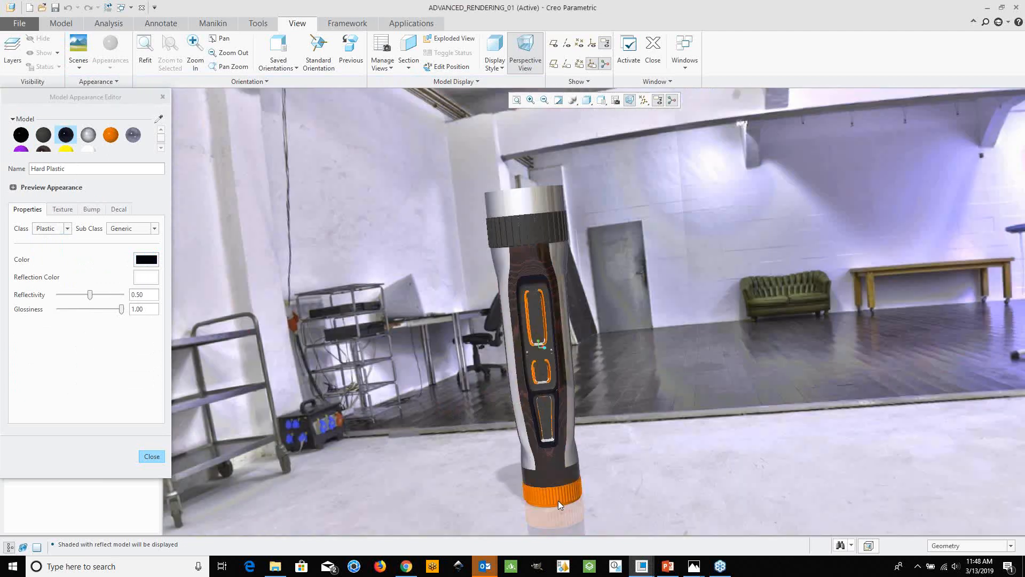
scroll(558, 501, "down", 4)
mouse_move(561, 489)
middle_mouse_down()
mouse_move(565, 467)
mouse_move(543, 482)
mouse_move(558, 497)
middle_mouse_up()
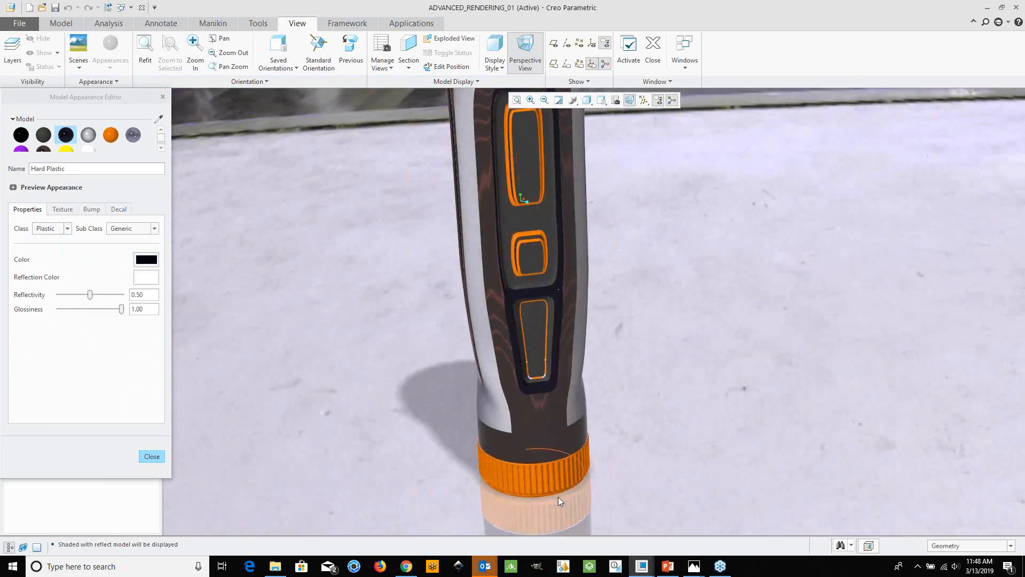
scroll(559, 497, "up", 4)
Change the orange appearance to the Metal class with a light grey colour (R 201.8, G 199.8, B 199.8).
left_click(115, 138)
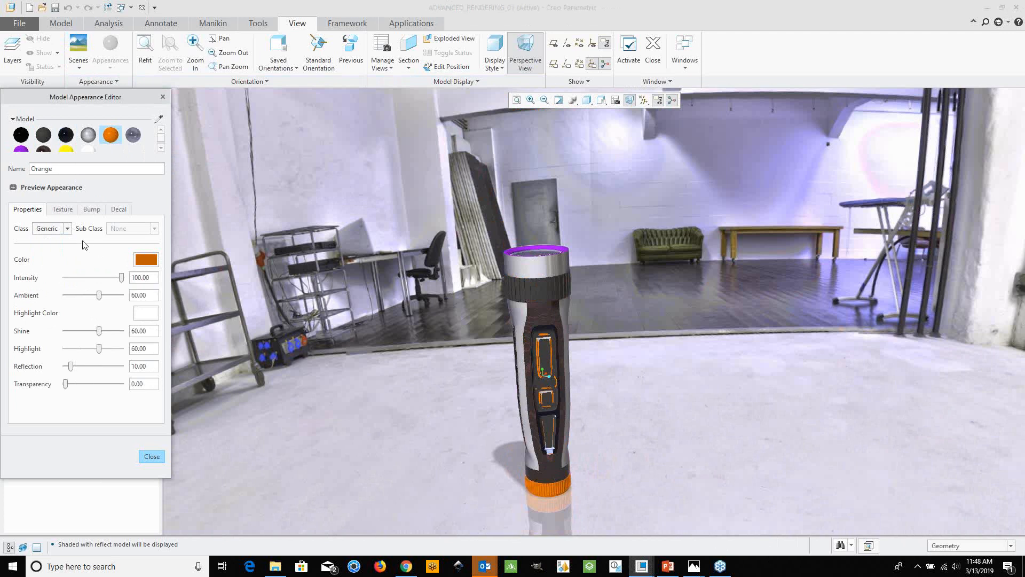
left_click(67, 231)
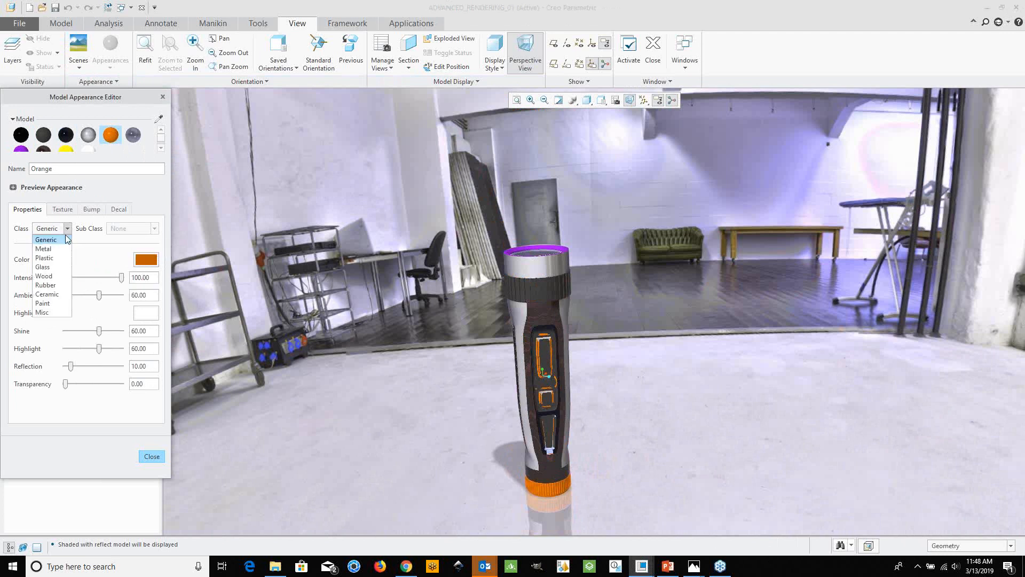
left_click(58, 249)
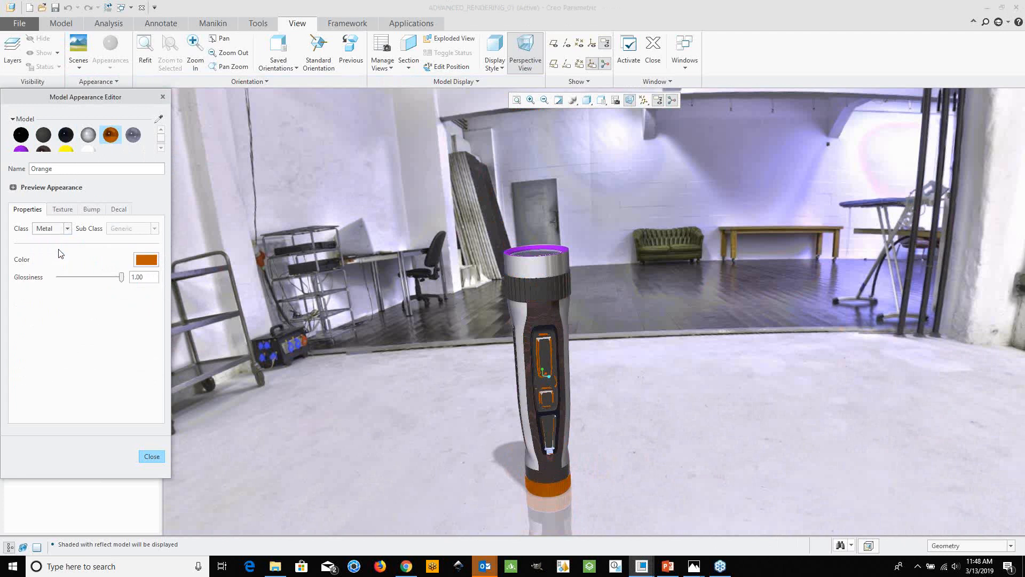
left_click(146, 259)
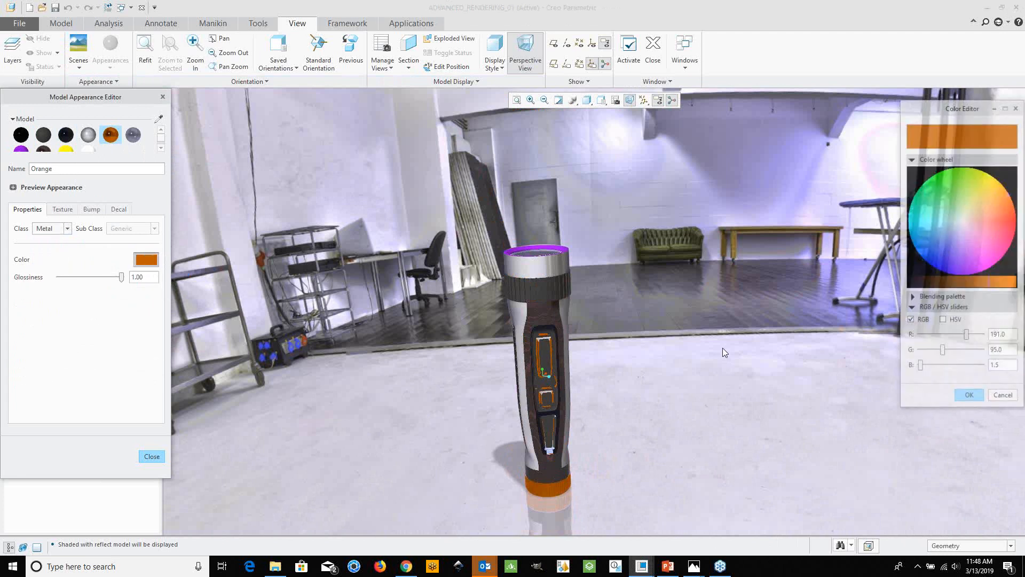
left_click(963, 221)
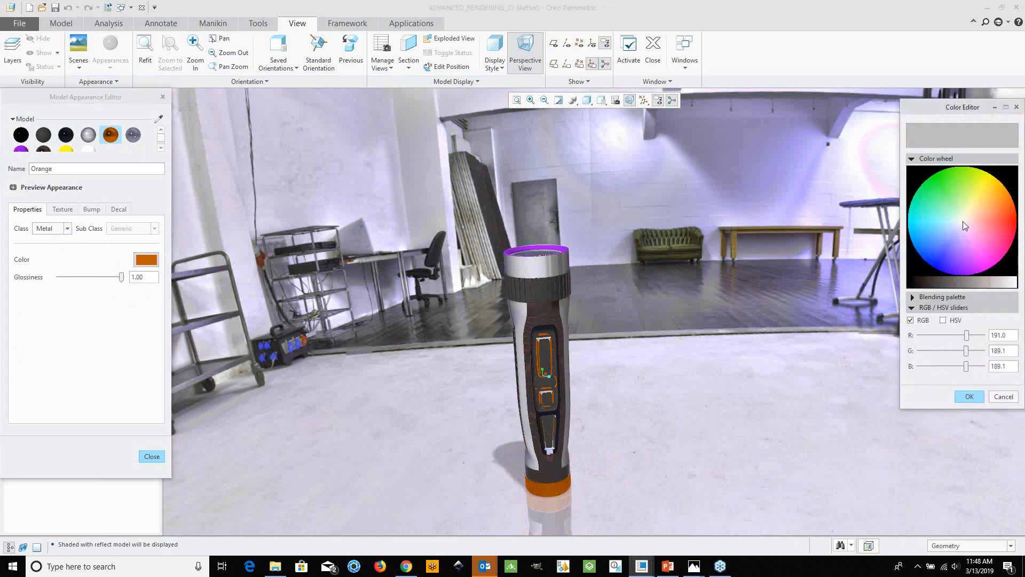
left_click(995, 284)
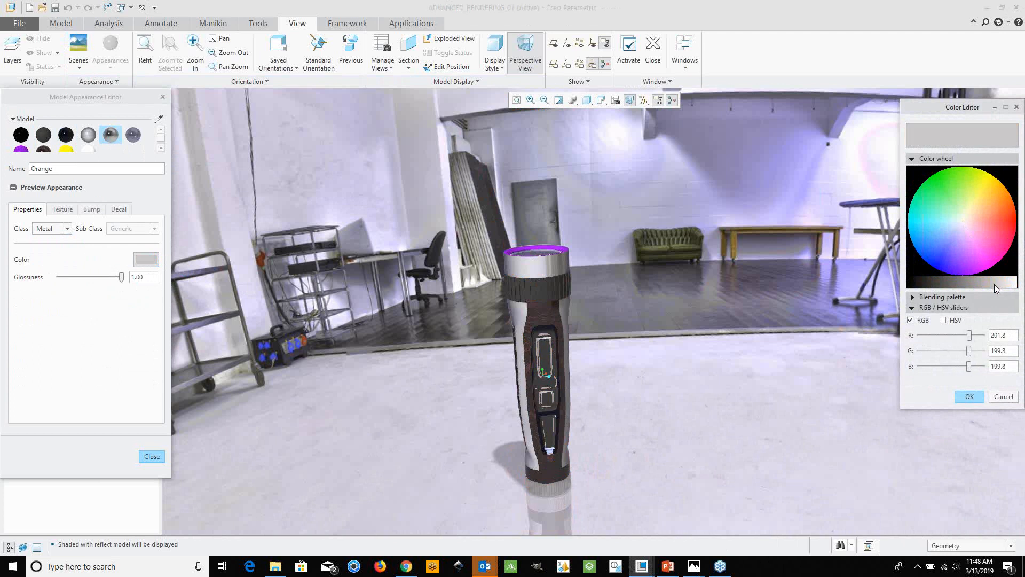
left_click(970, 396)
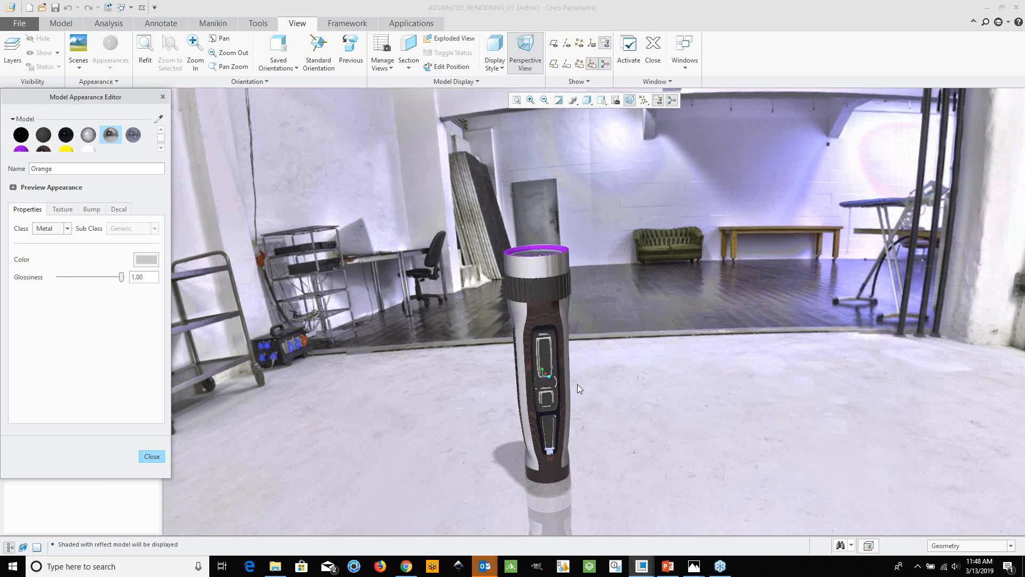
Examine the metal trim around the upper button up close and view the whole flashlight from a slightly different angle.
scroll(578, 384, "up", 8)
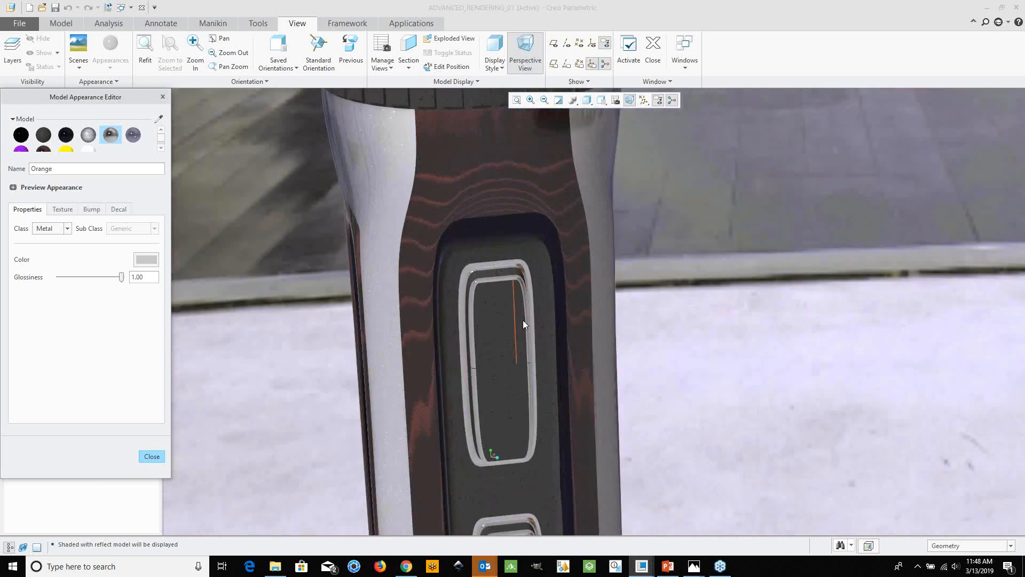
scroll(523, 319, "down", 10)
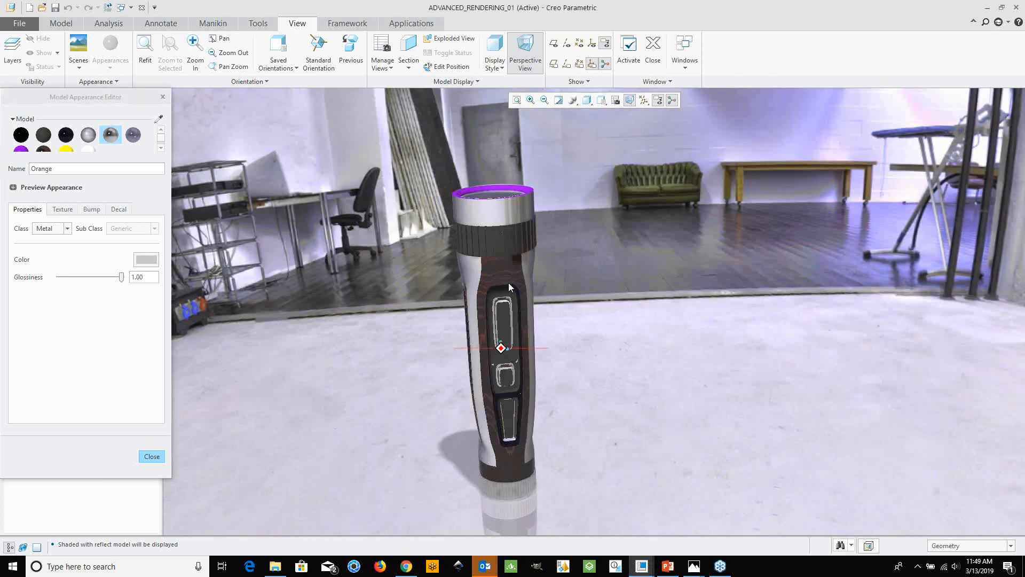
mouse_move(508, 283)
middle_mouse_down()
mouse_move(529, 288)
mouse_move(492, 281)
mouse_move(640, 120)
middle_mouse_up()
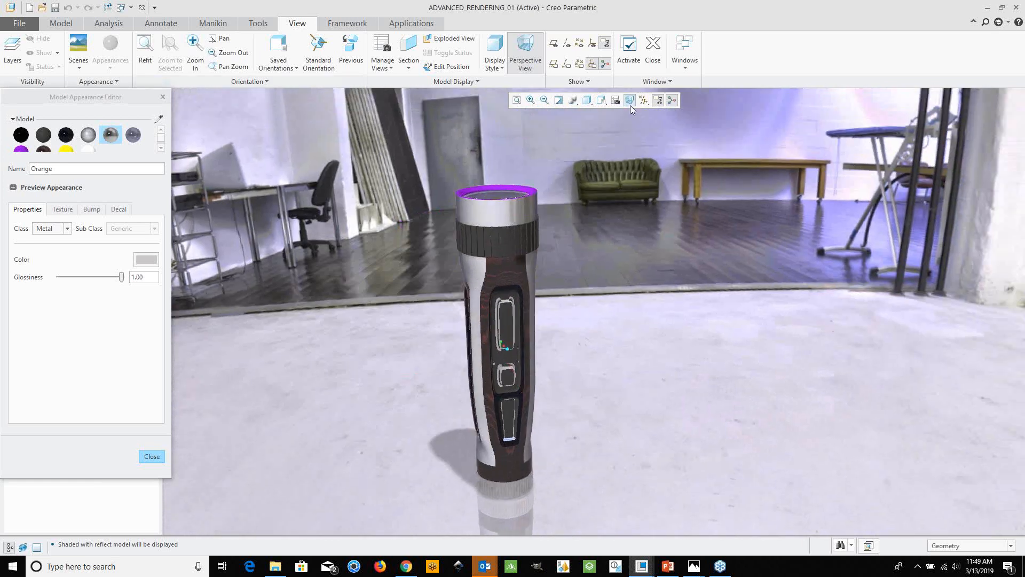
Display the flashlight in Shading With Reflections and examine the reflections on its metallic head and the ribbed rubber ring.
left_click(590, 104)
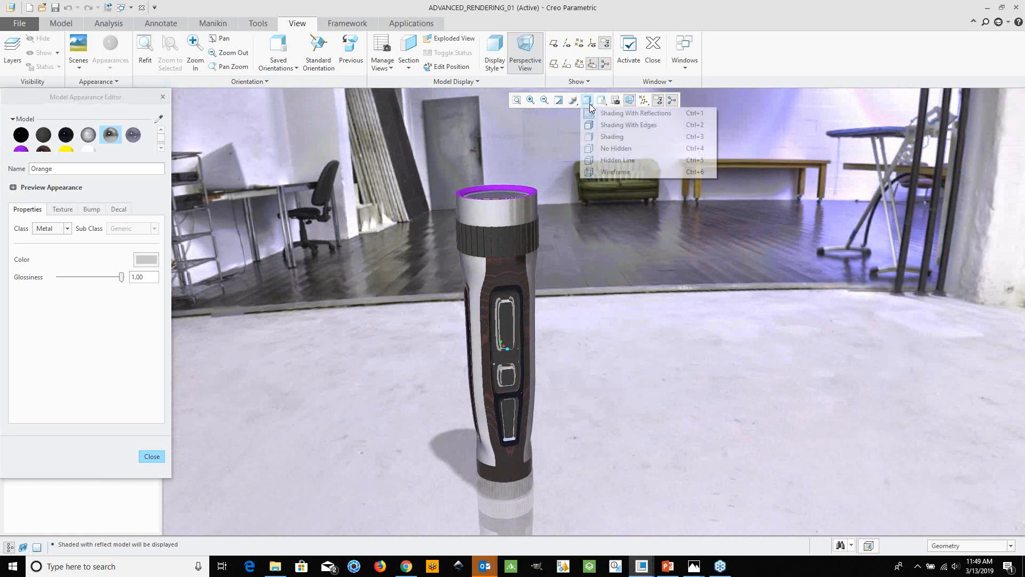
left_click(626, 115)
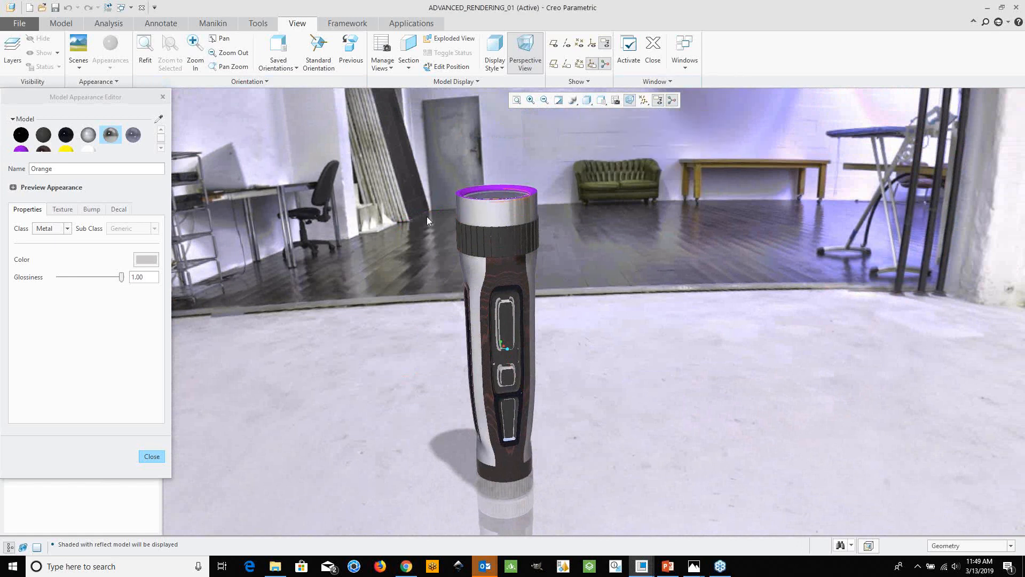
scroll(496, 213, "down", 6)
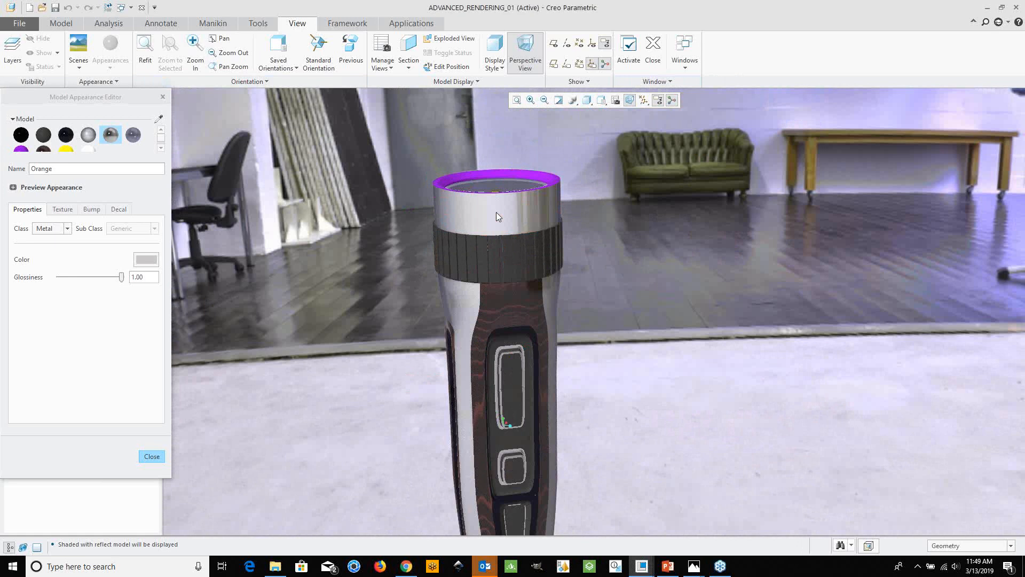
scroll(470, 208, "down", 2)
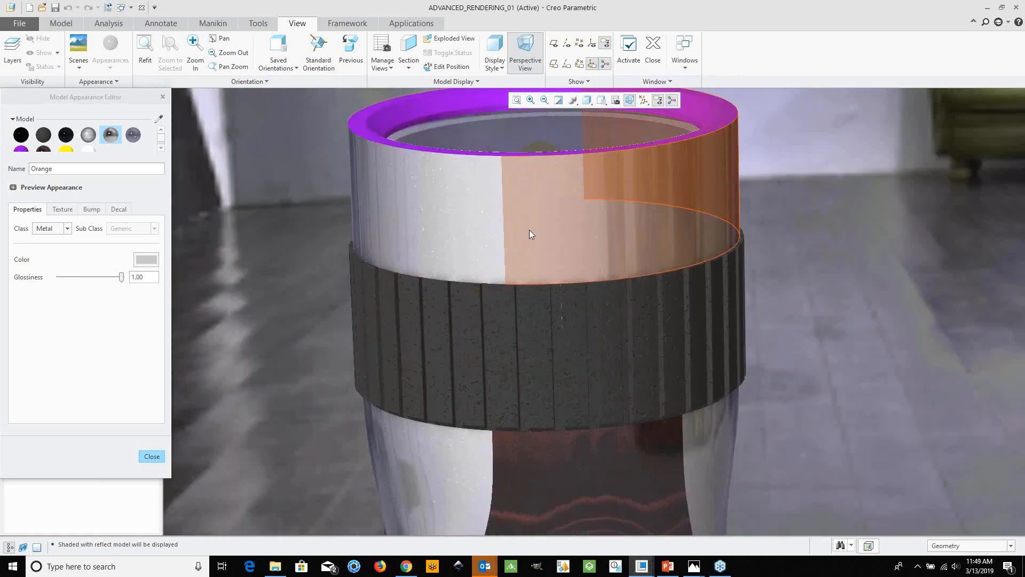
scroll(529, 230, "up", 1)
scroll(495, 219, "down", 1)
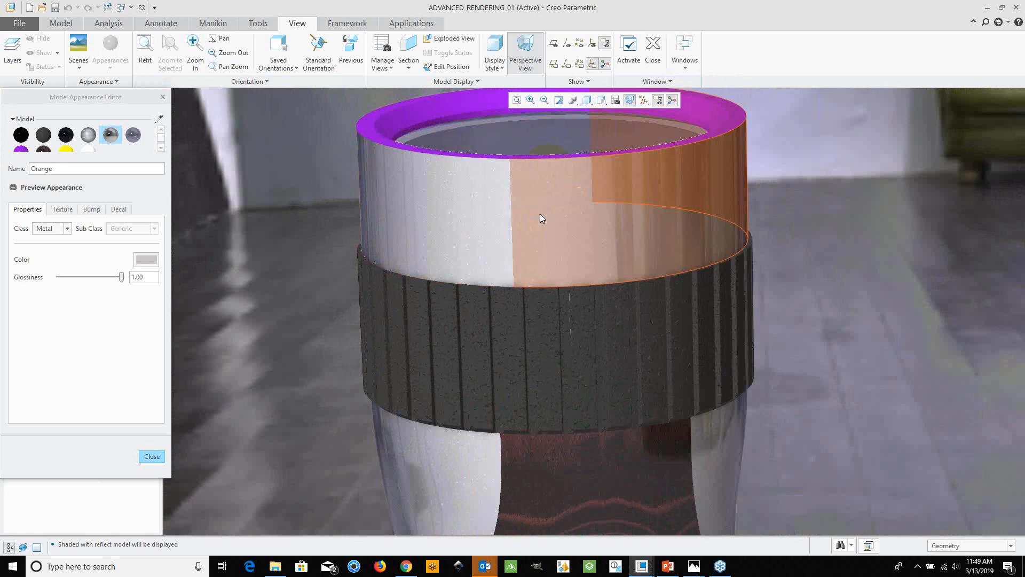
scroll(540, 214, "up", 5)
scroll(575, 276, "down", 5)
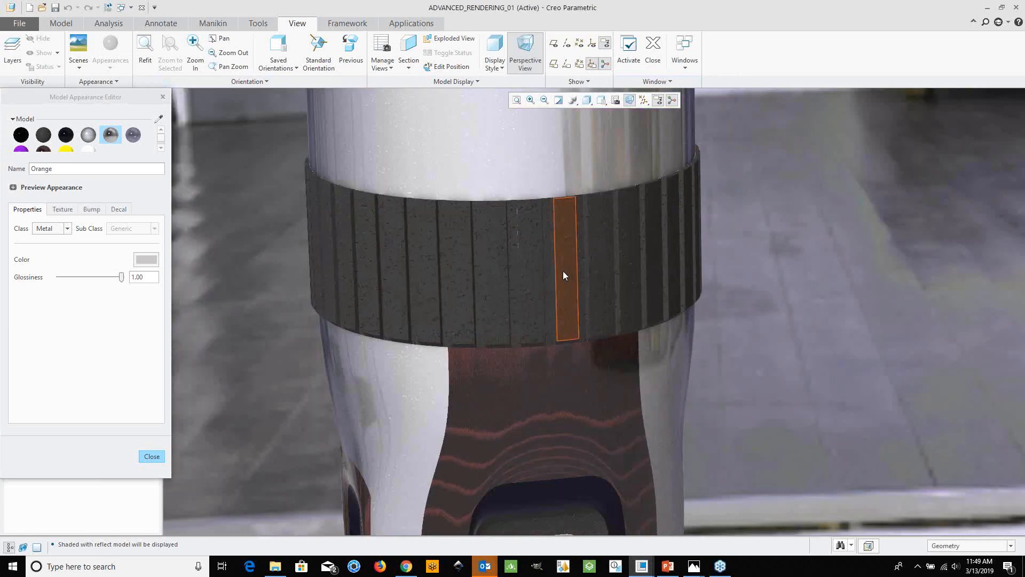
scroll(566, 276, "down", 1)
scroll(566, 270, "up", 6)
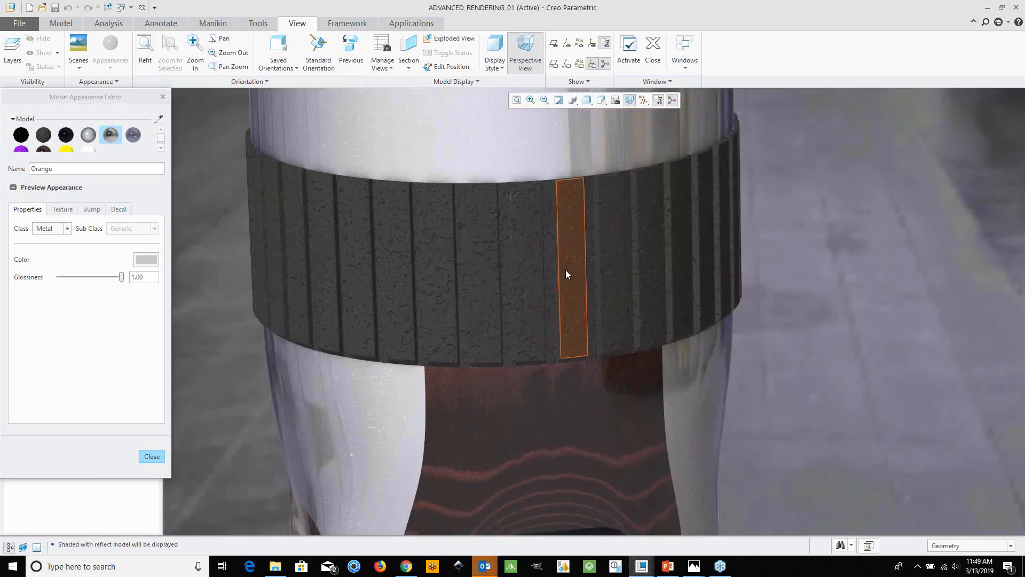
scroll(577, 353, "down", 1)
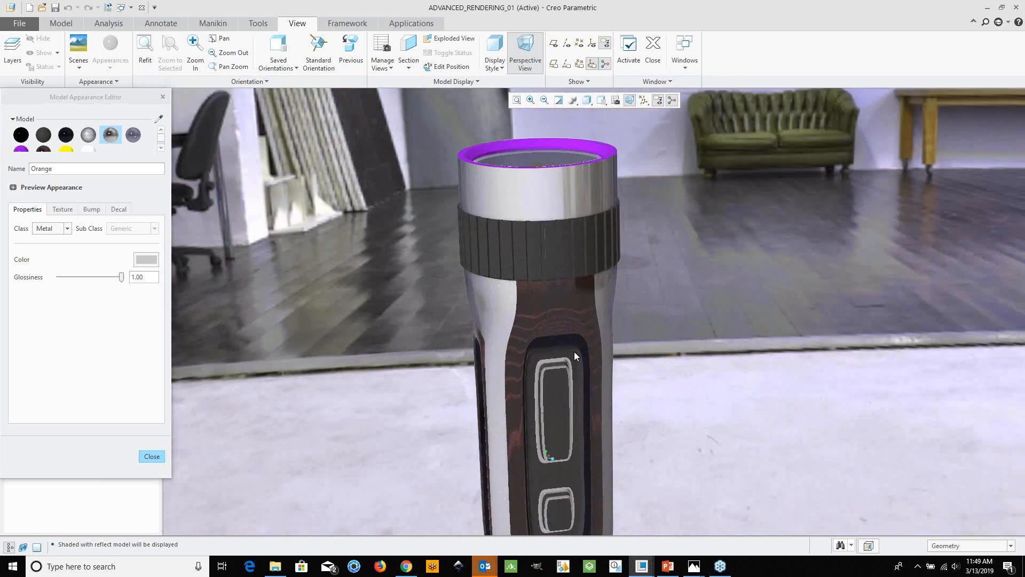
Examine the reflections on the metallic head, the ribbed ring and the button trim from close up and from a distance.
scroll(575, 351, "down", 3)
scroll(523, 305, "up", 6)
scroll(534, 400, "up", 2)
scroll(534, 388, "down", 7)
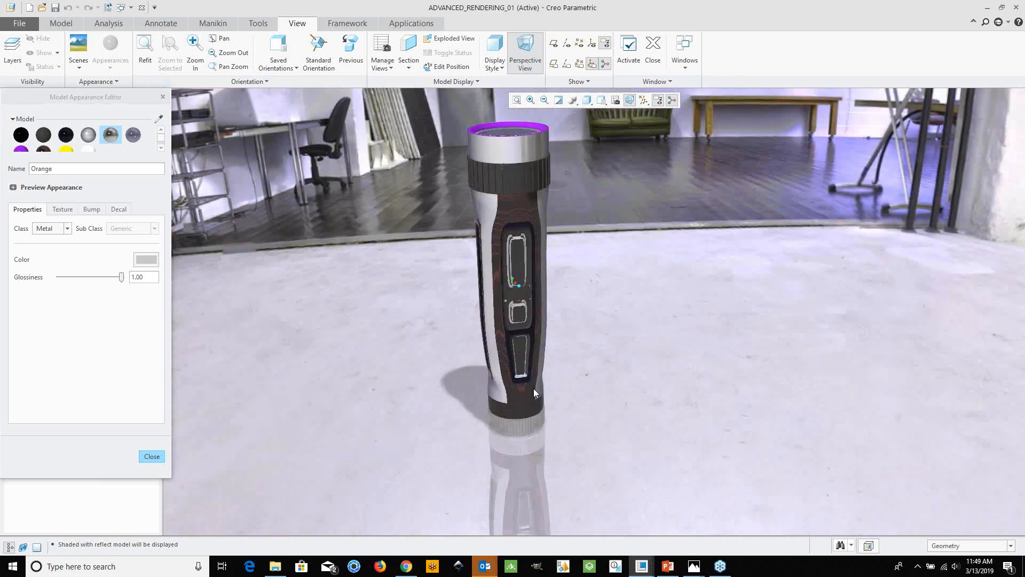
scroll(468, 335, "up", 5)
scroll(481, 134, "down", 4)
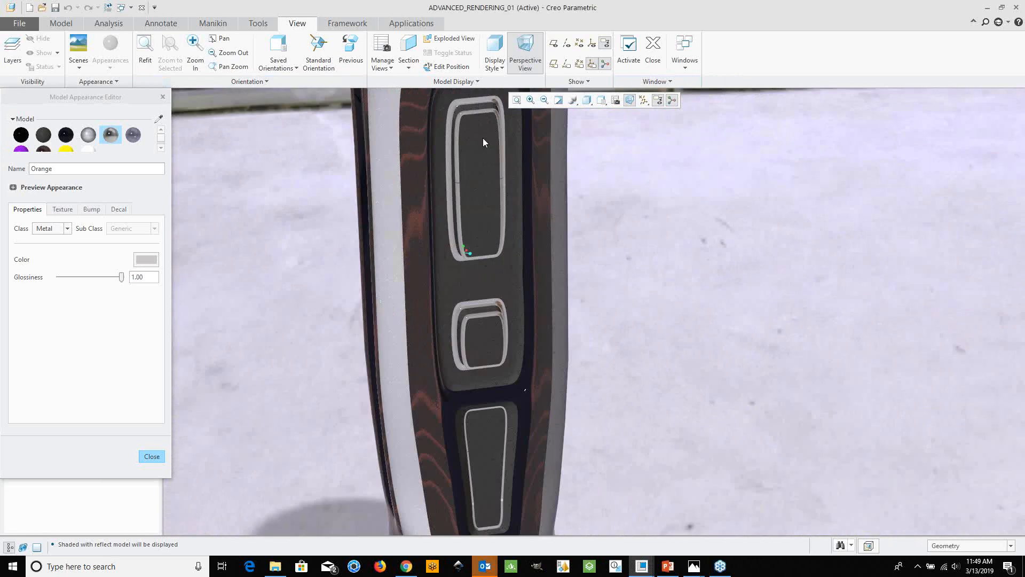
scroll(487, 214, "up", 1)
scroll(493, 299, "up", 2)
scroll(516, 259, "up", 5)
scroll(492, 229, "down", 3)
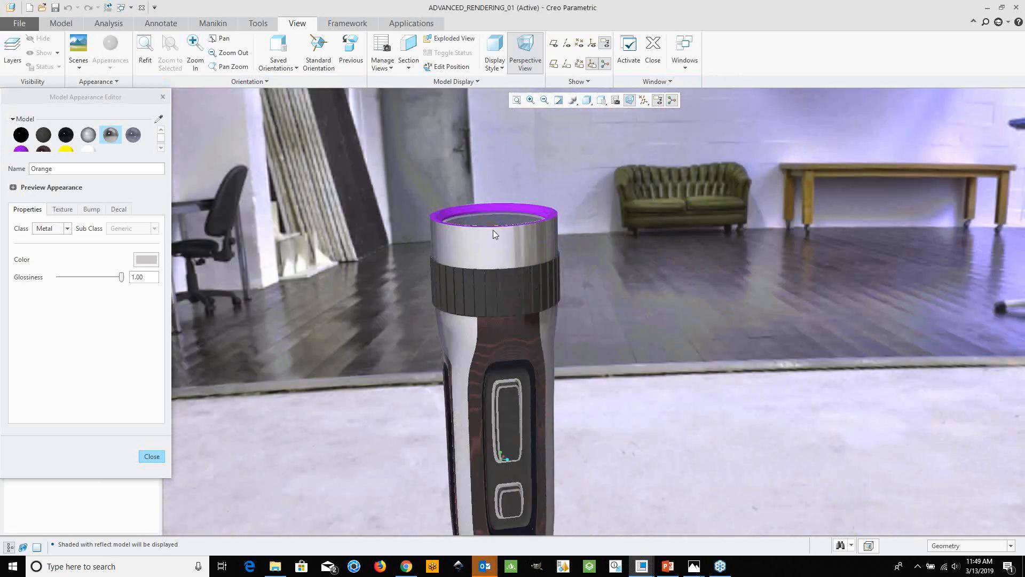
scroll(512, 259, "down", 2)
scroll(511, 268, "up", 1)
scroll(512, 268, "up", 4)
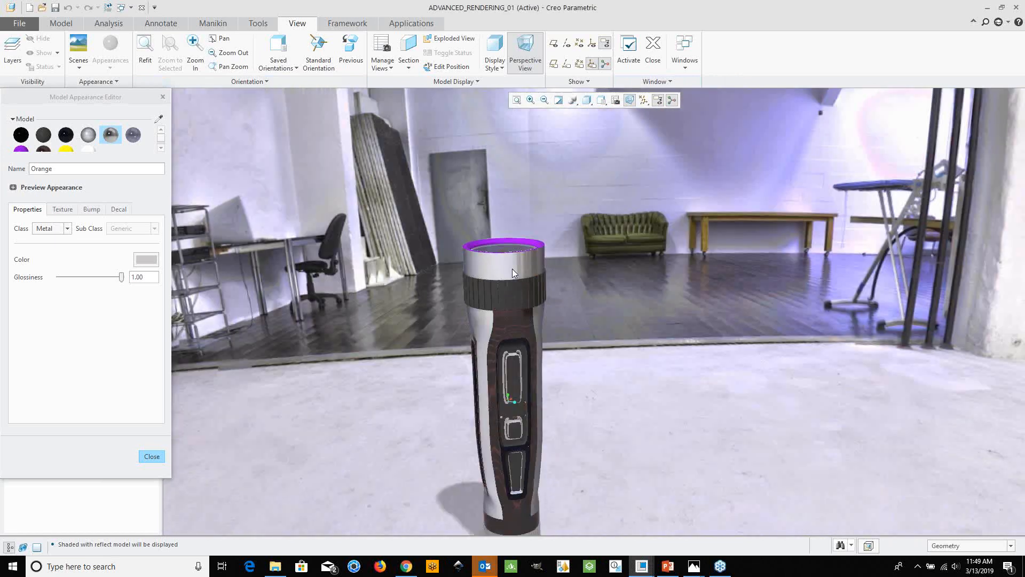
scroll(508, 272, "down", 2)
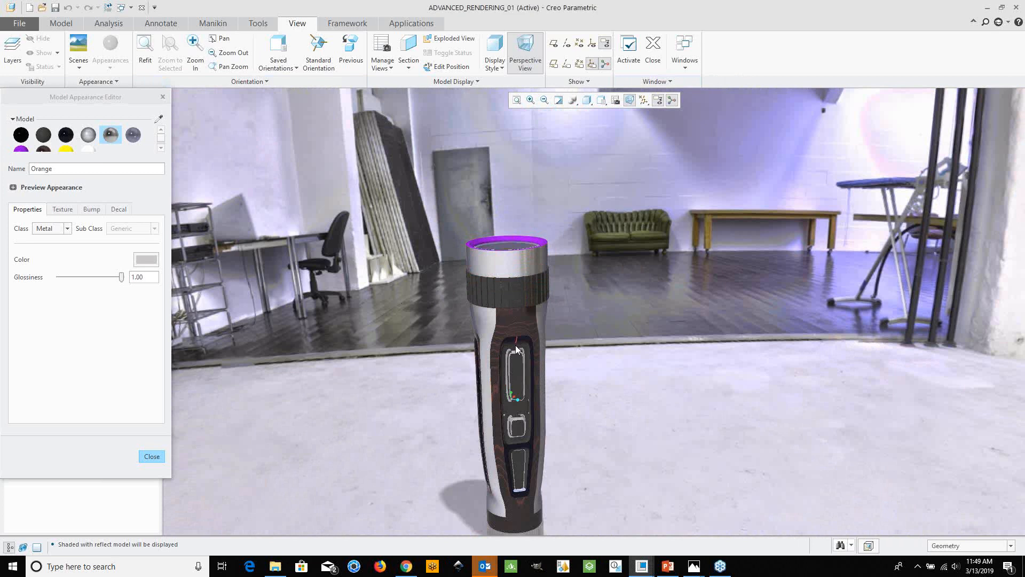
Change the purple head ring's appearance to the Metal class with a bluish grey colour (R 168.5, G 175.4, B 191.0).
scroll(511, 277, "up", 5)
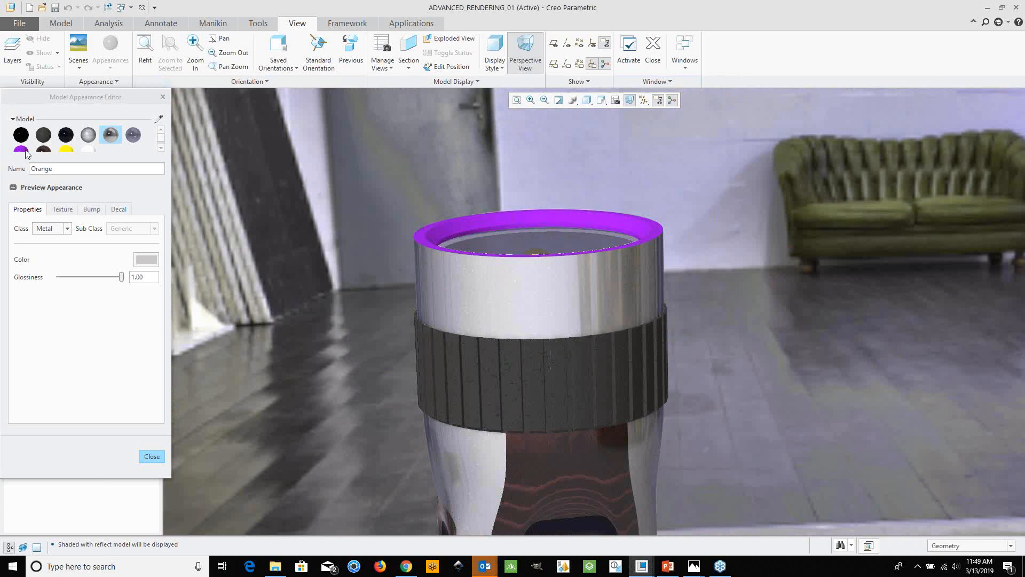
left_click(22, 152)
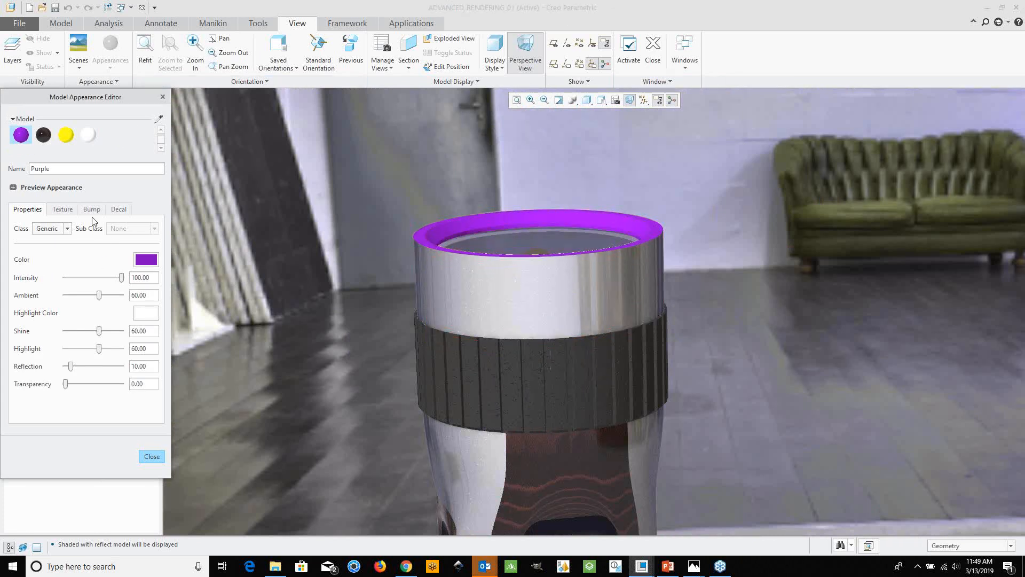
left_click(67, 229)
left_click(61, 248)
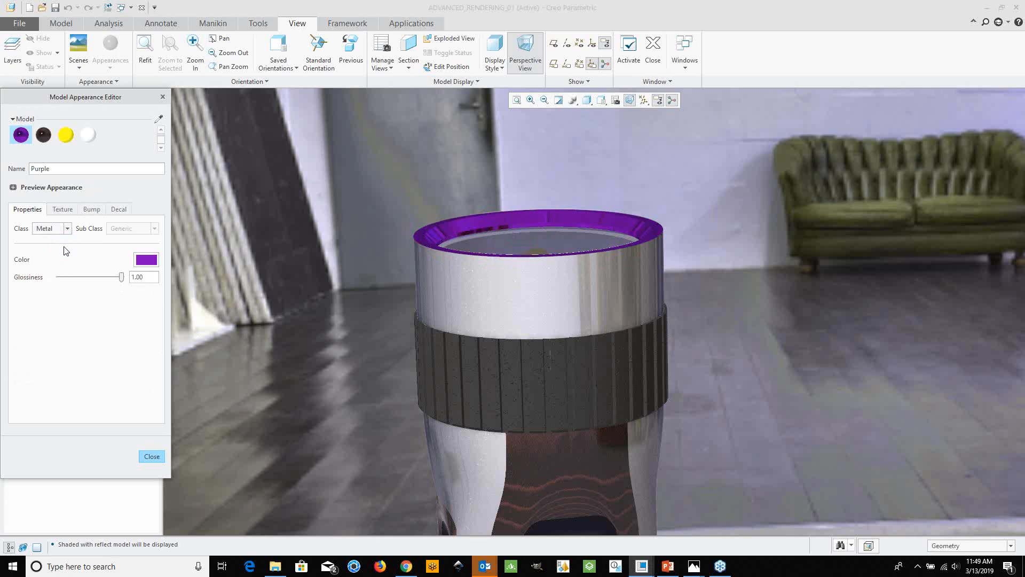
left_click(146, 259)
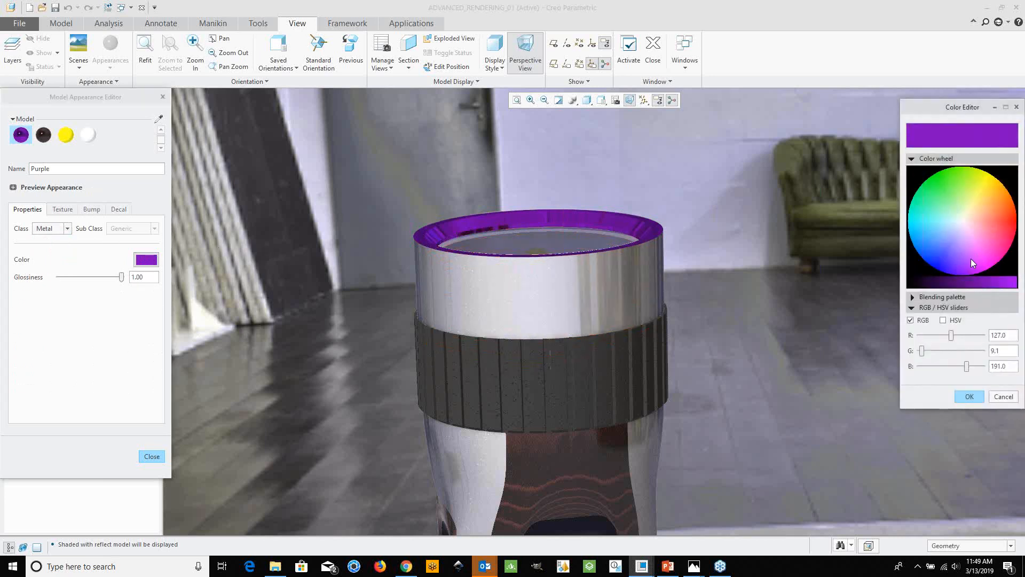
left_click(956, 231)
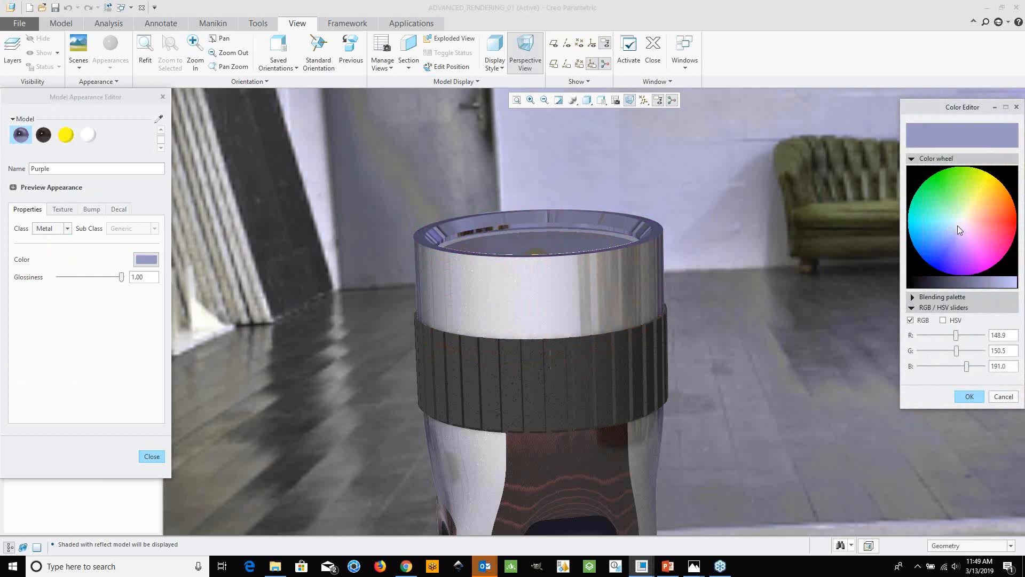
left_click(956, 226)
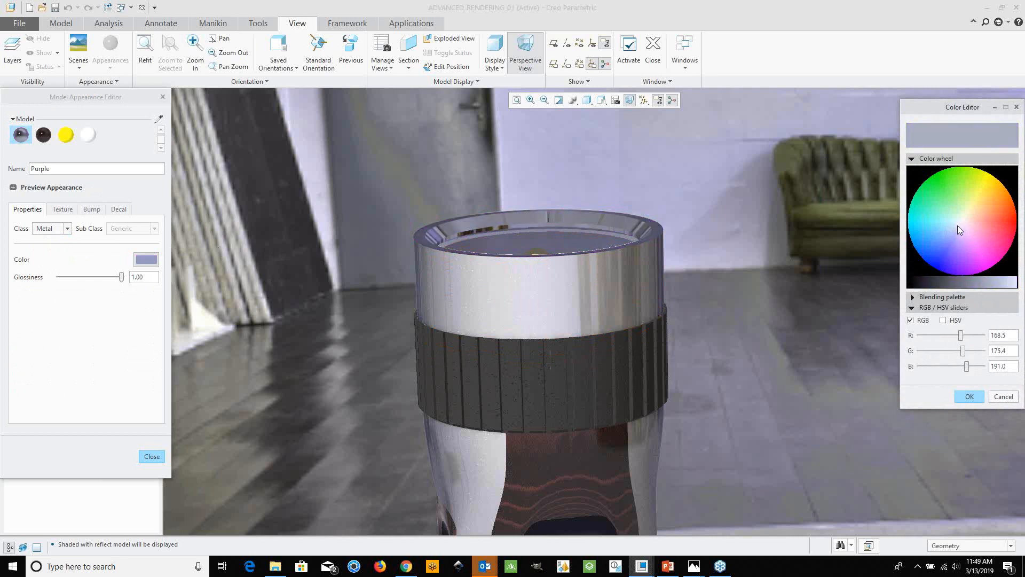
left_click(970, 397)
Pick the appearance of the transparent lens cover from the model for editing and keep its class at Glass.
middle_click_drag(662, 252, 618, 246)
scroll(618, 246, "up", 3)
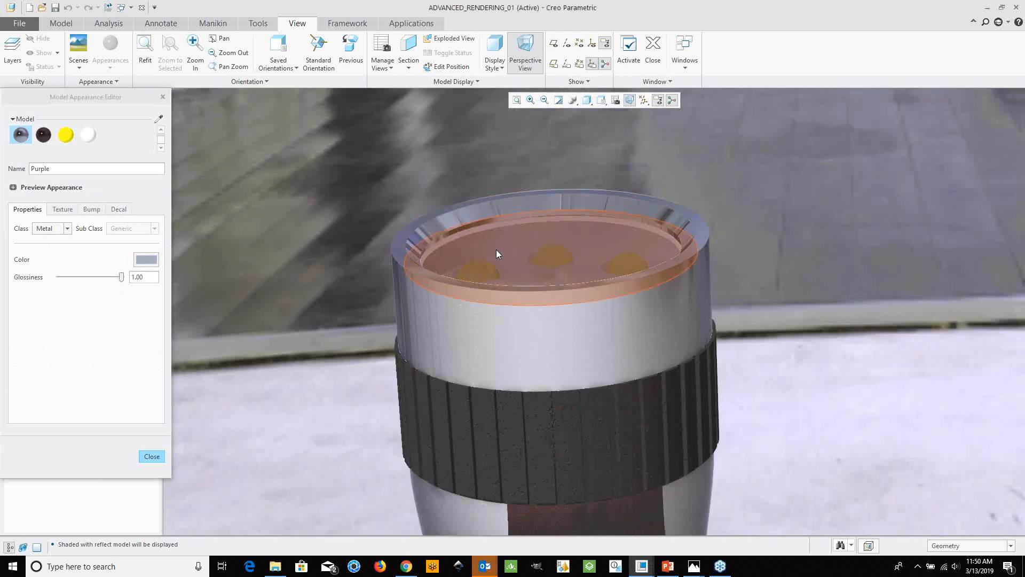
left_click(163, 140)
scroll(541, 284, "down", 8)
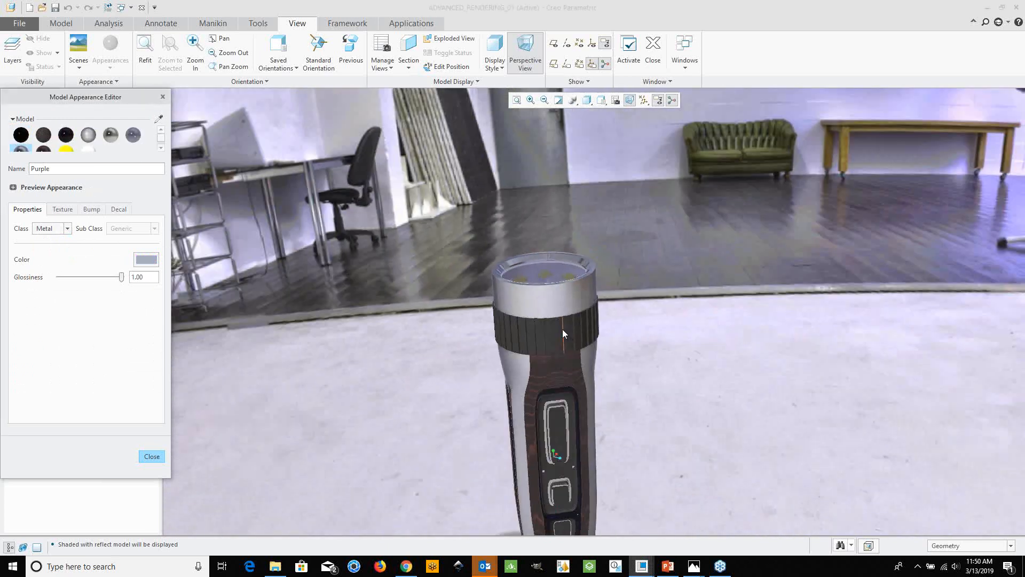
scroll(561, 328, "up", 4)
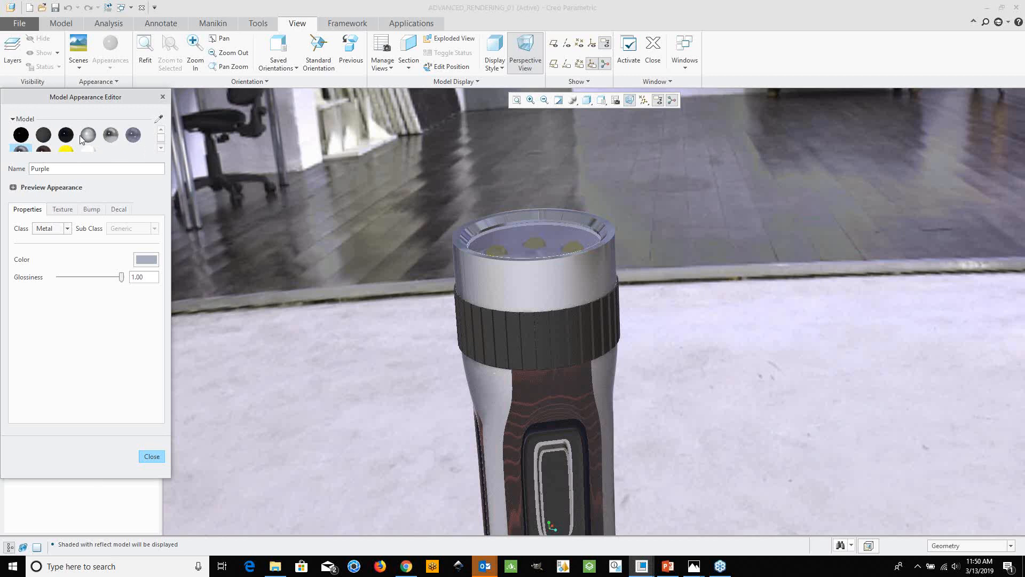
left_click(158, 120)
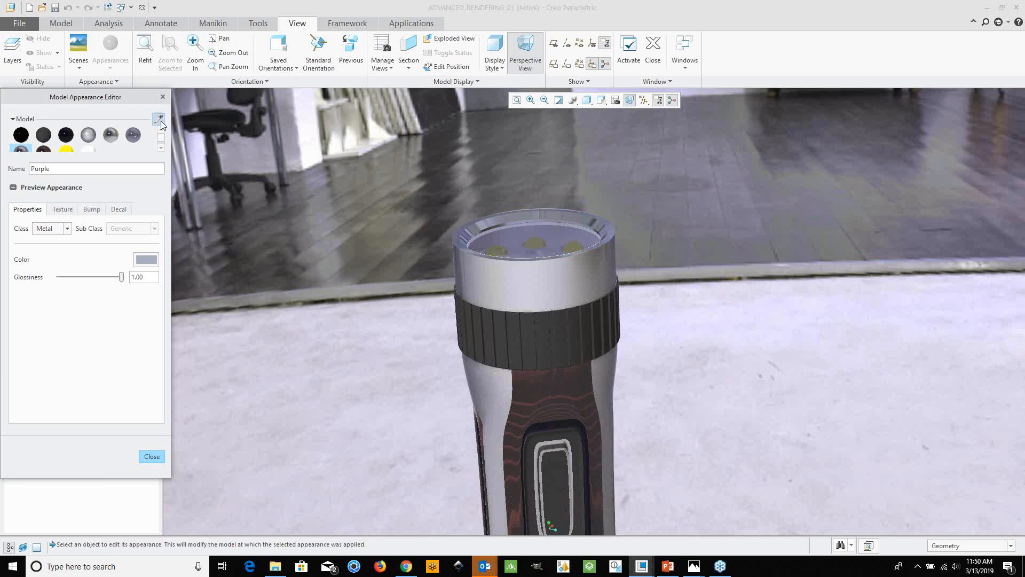
left_click(547, 233)
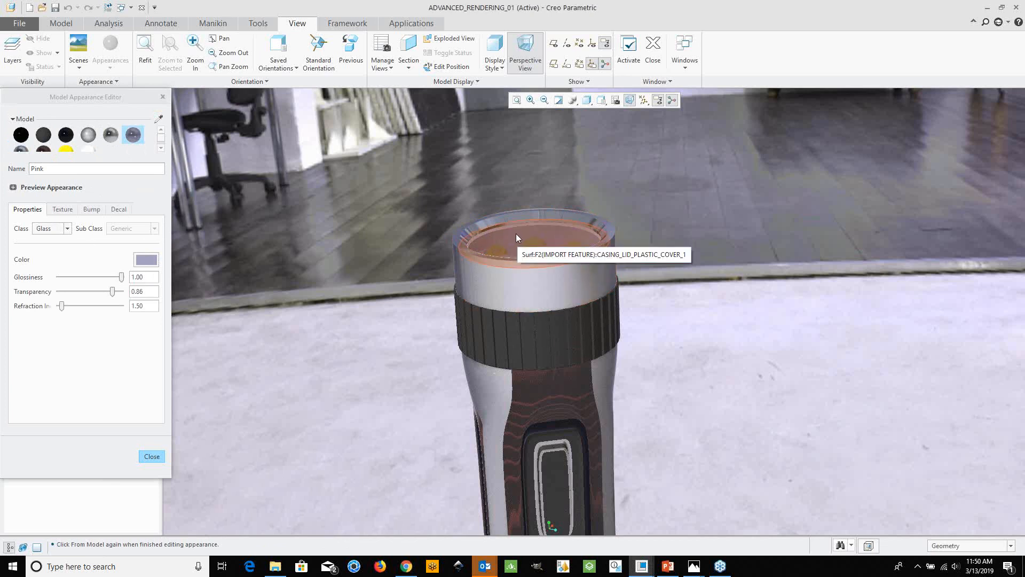
left_click(67, 229)
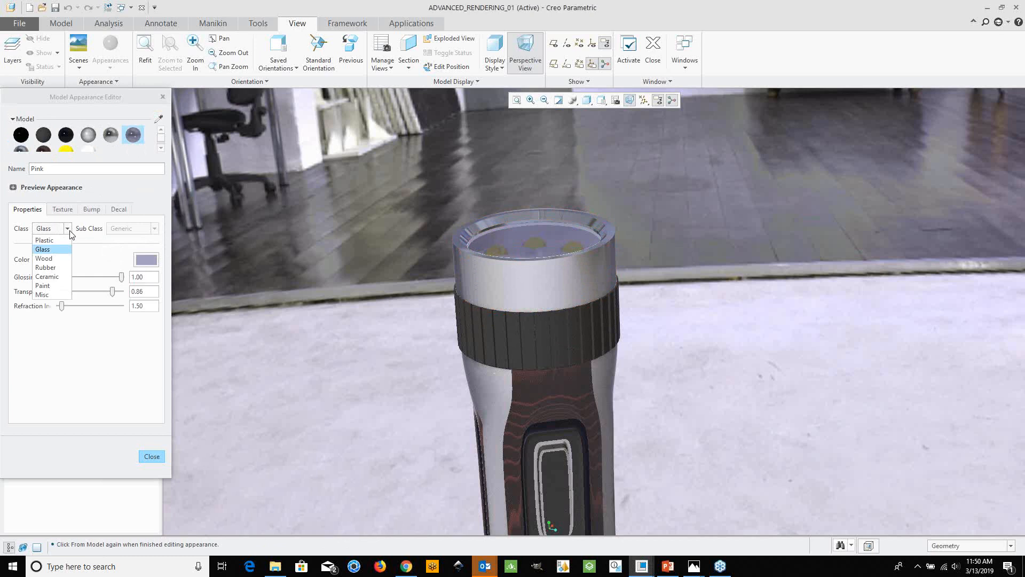
left_click(57, 267)
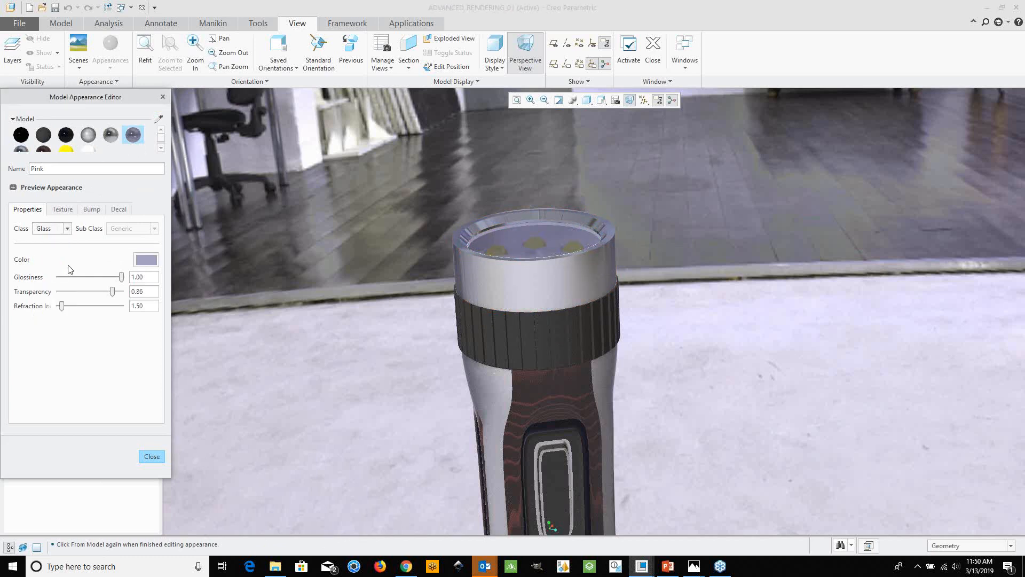
Set the lens cover's glass colour to a pale violet grey (R 202.3, G 200.5, B 216.6).
left_click(142, 260)
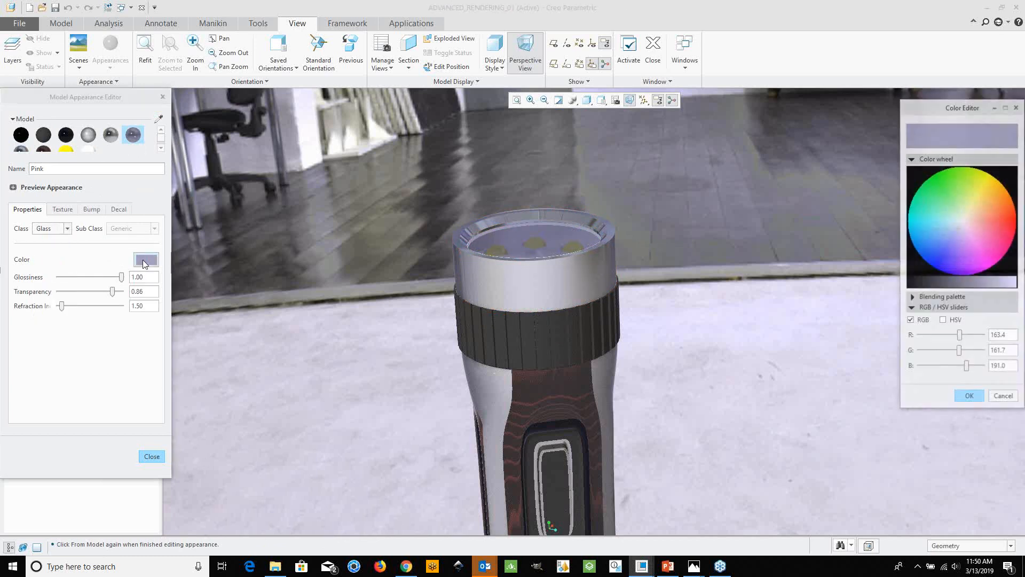
left_click(1001, 283)
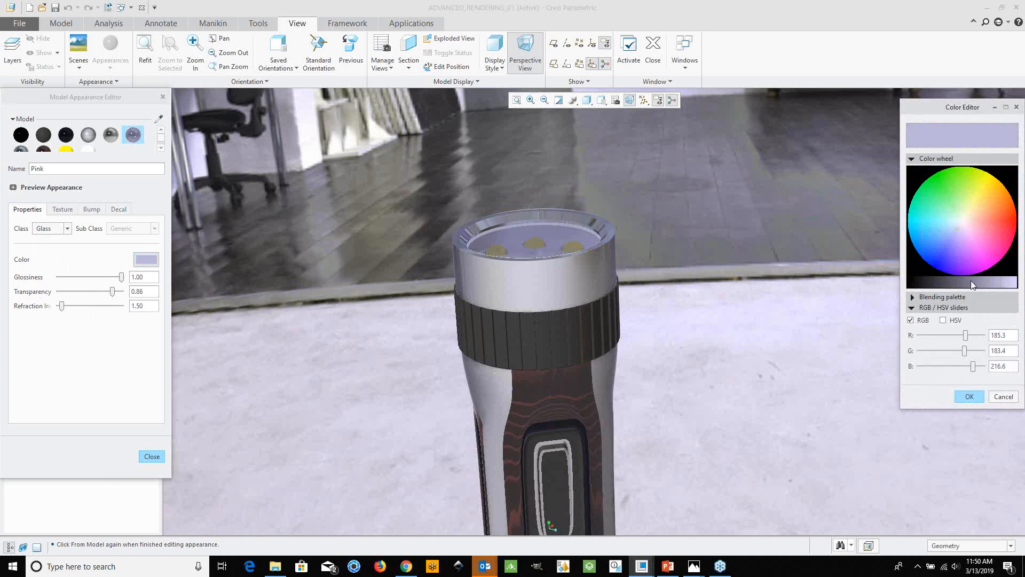
left_click(965, 225)
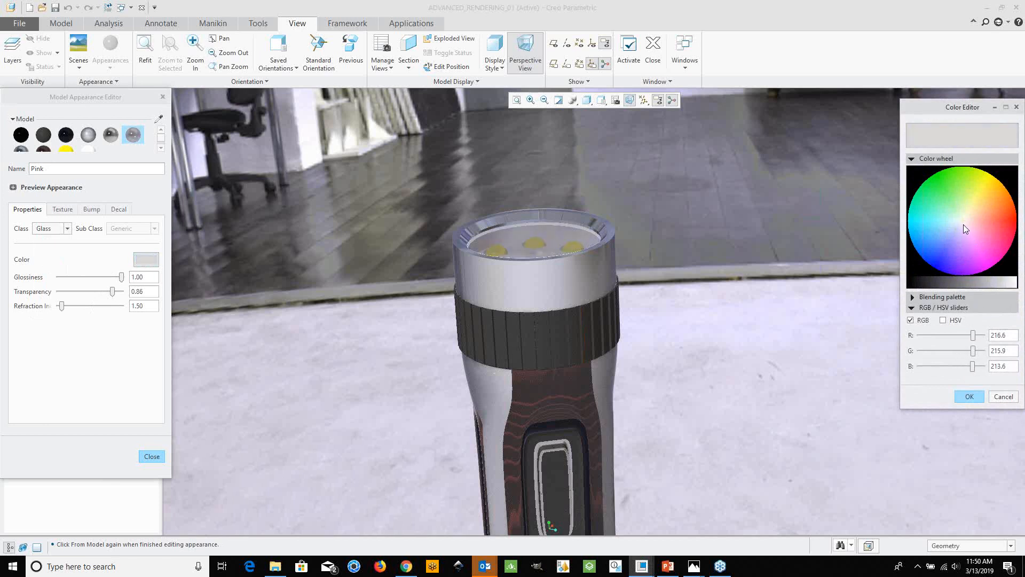
left_click(961, 225)
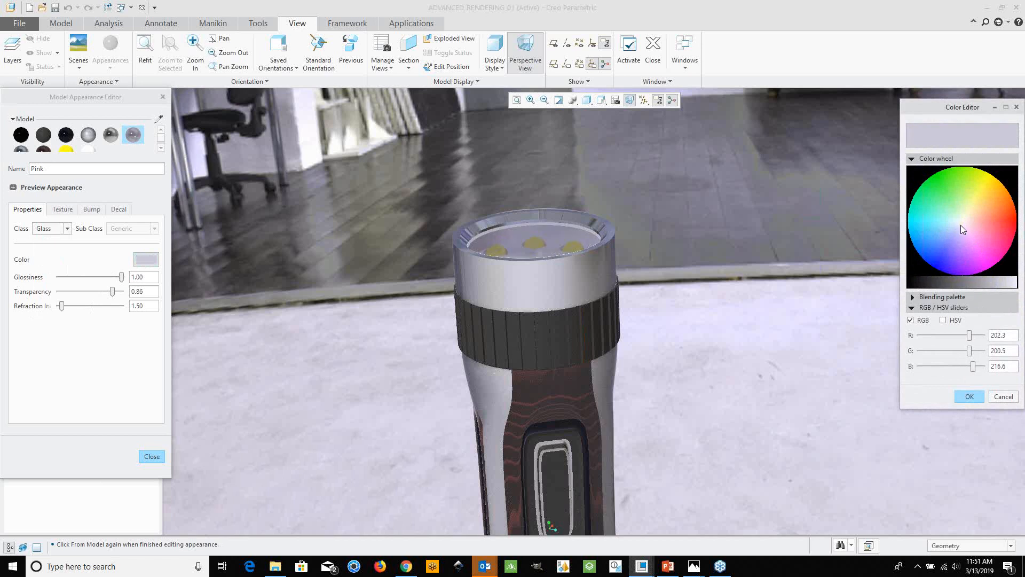
left_click(965, 399)
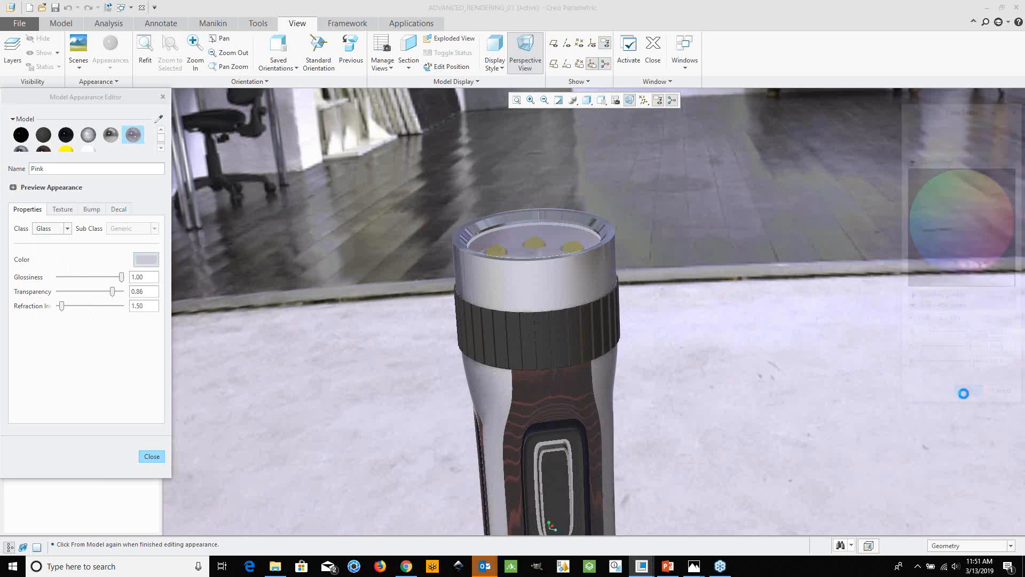
Rename the lens cover's appearance as Lens.
double_click(33, 169)
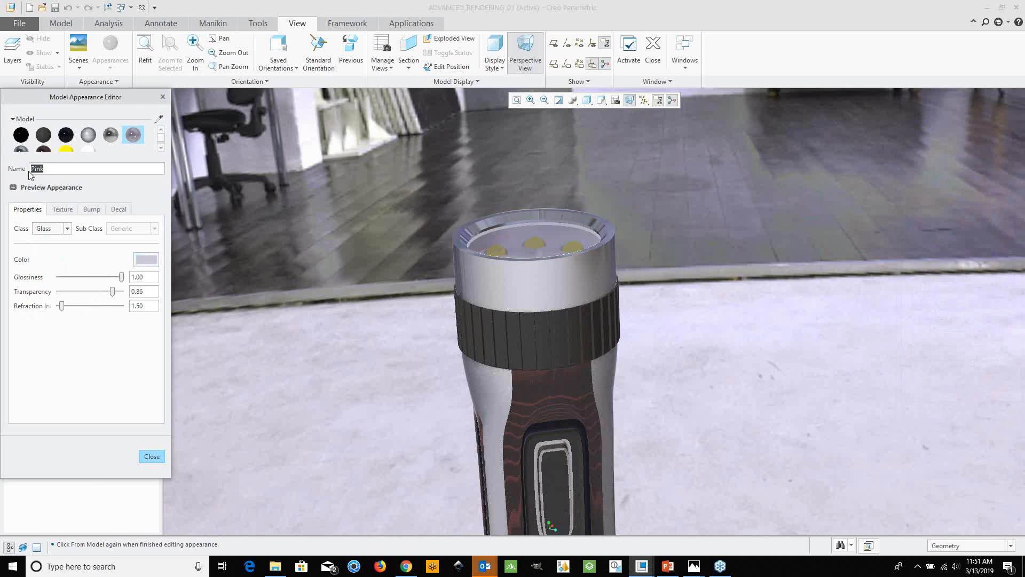
type("Lens")
key("Return")
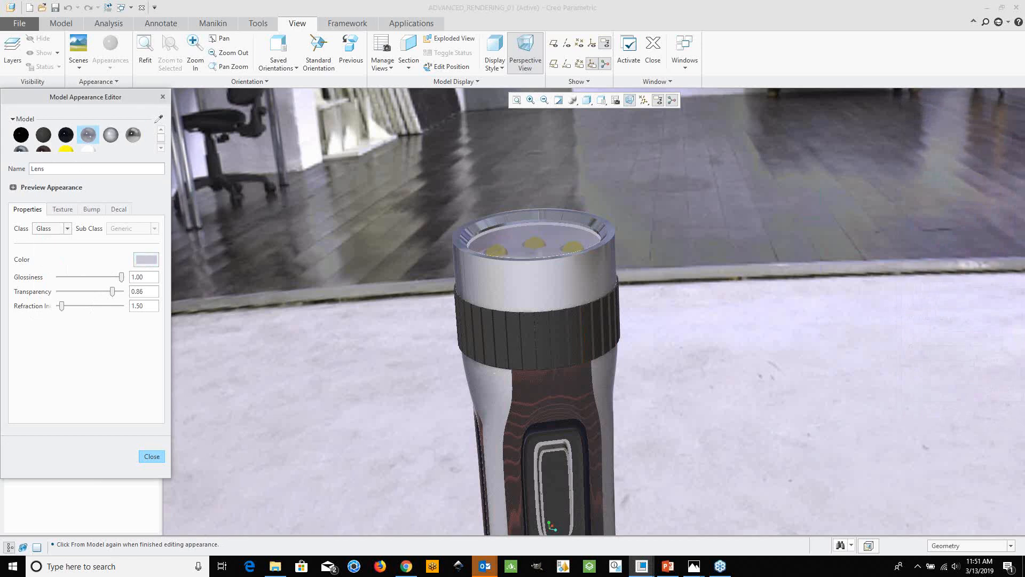
Change the yellow bulb appearance to the Glass class with a near-white colour (R 236.5, G 237.7, B 235.3).
left_click(164, 148)
left_click(65, 136)
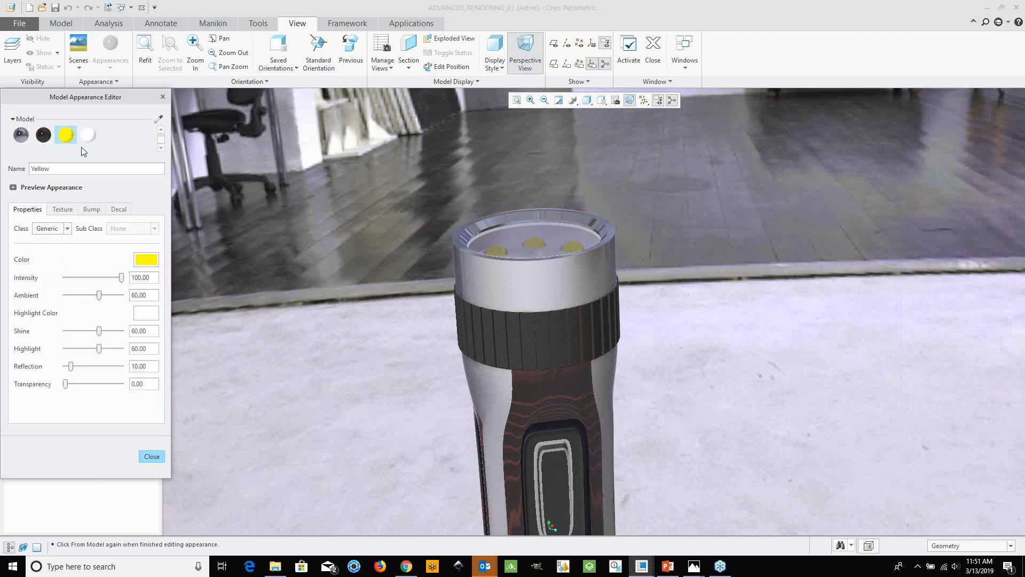
left_click(67, 228)
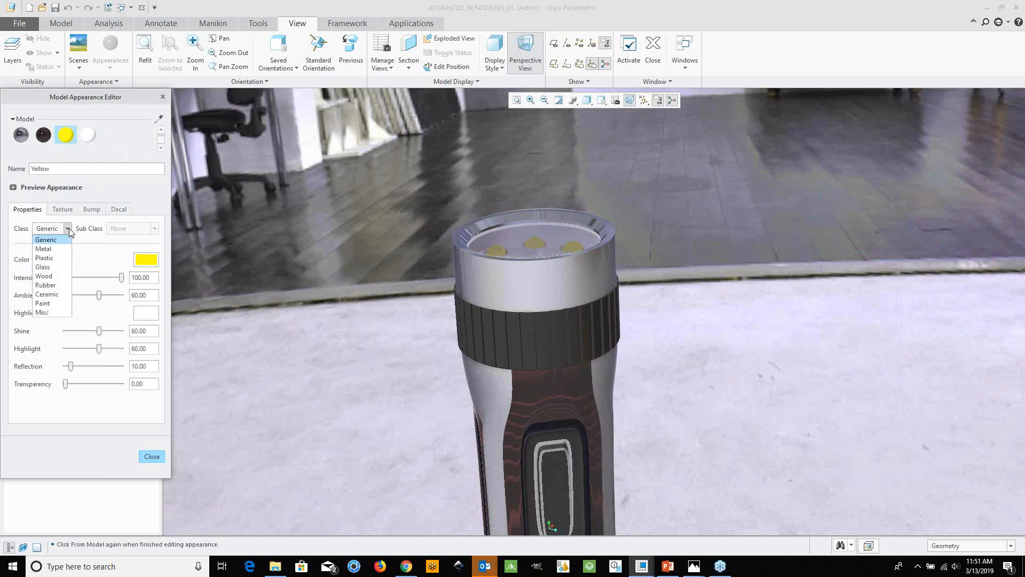
left_click(55, 267)
left_click(146, 259)
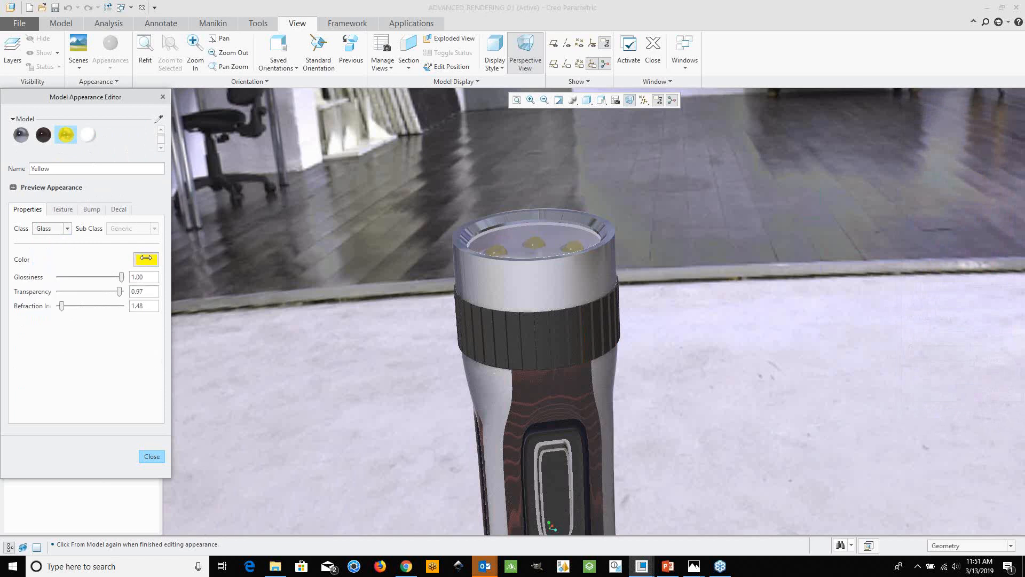
left_click(963, 220)
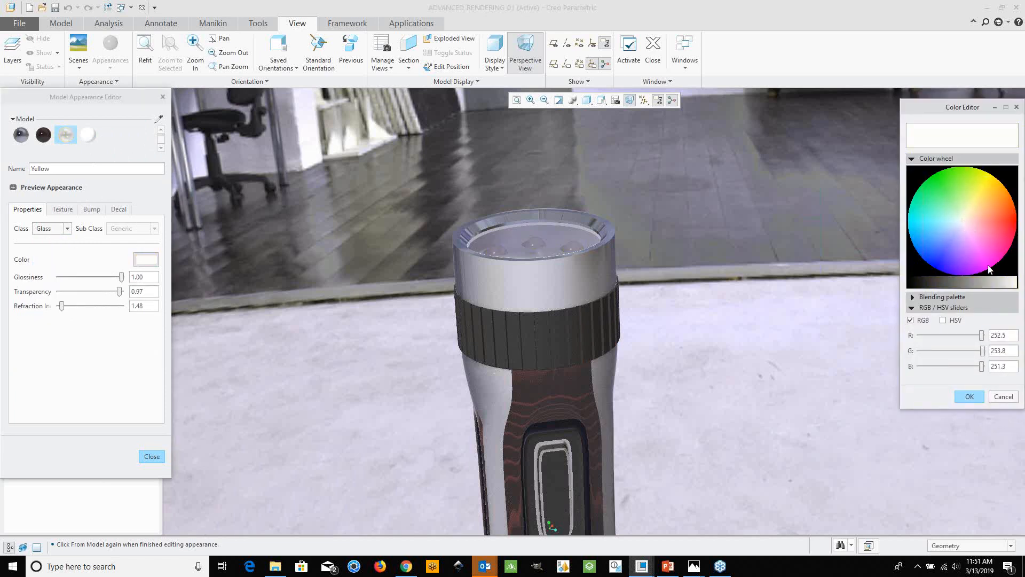
left_click(1010, 287)
left_click(1011, 287)
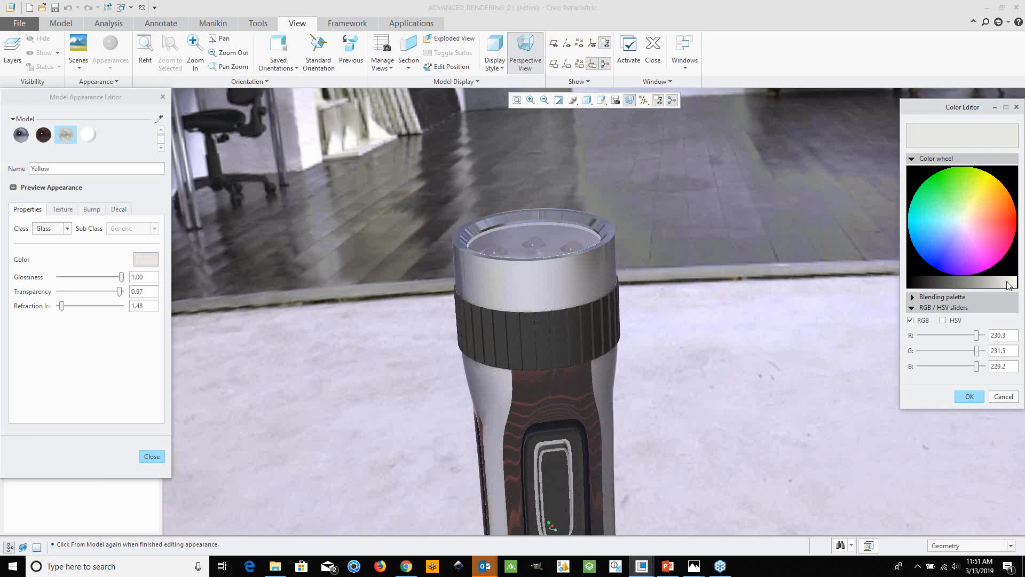
left_click(1013, 288)
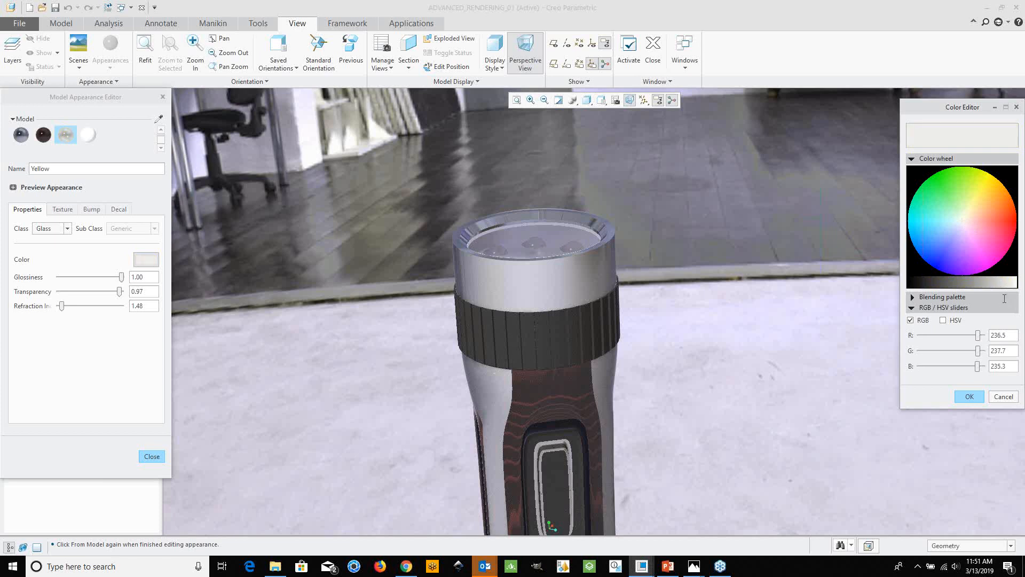
left_click(969, 396)
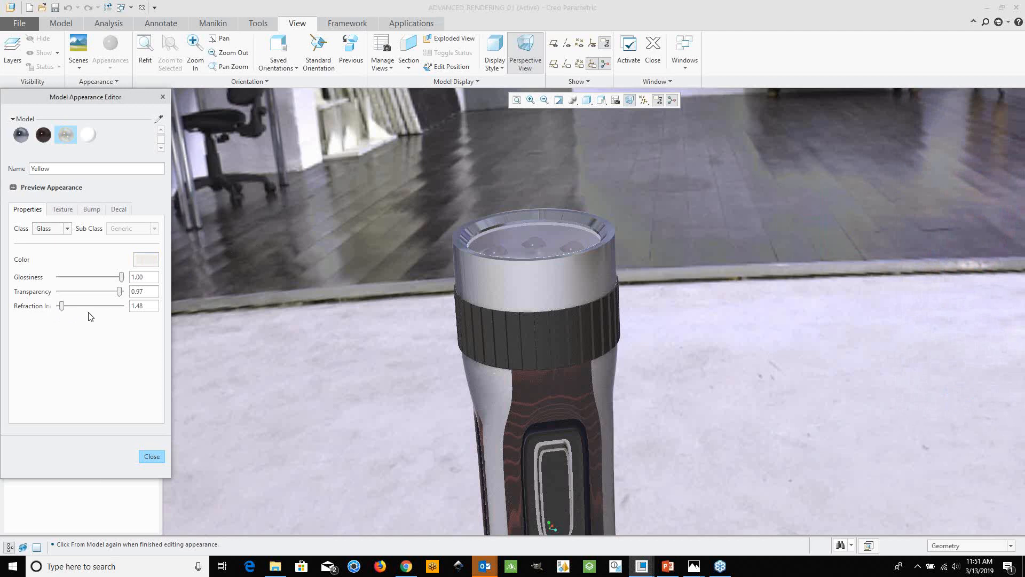
Set the bulb glass's refraction index to 1.5 and close the appearance editor.
double_click(135, 306)
type("1.5")
key("Return")
left_click(159, 458)
View the whole flashlight standing in the scene and reopen the Model Appearance Editor.
mouse_move(750, 282)
middle_mouse_down()
mouse_move(665, 281)
mouse_move(655, 316)
middle_mouse_up()
scroll(655, 316, "up", 3)
scroll(643, 394, "down", 3)
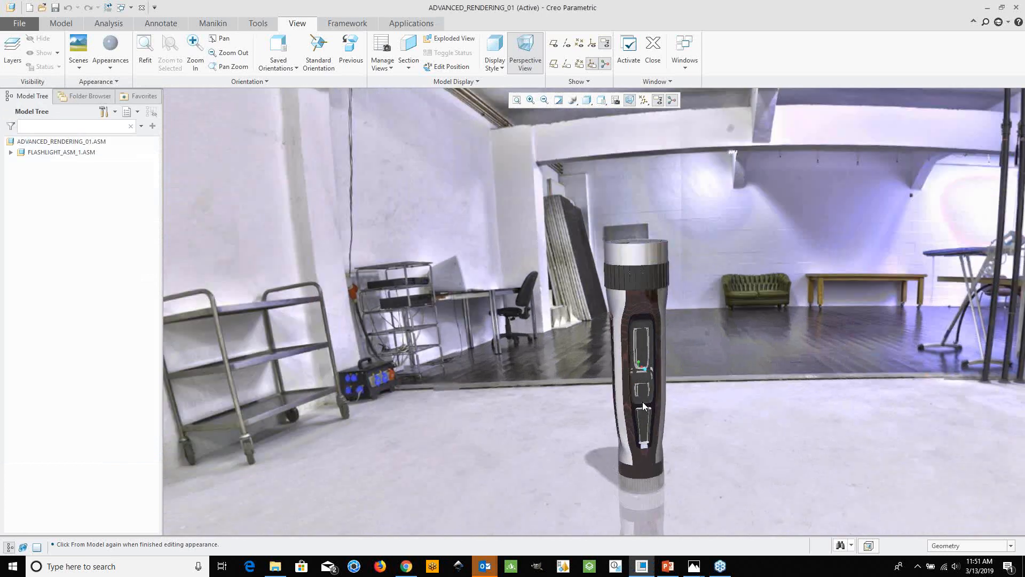
mouse_move(642, 394)
middle_mouse_down()
mouse_move(662, 393)
mouse_move(627, 376)
mouse_move(664, 385)
mouse_move(654, 387)
middle_mouse_up()
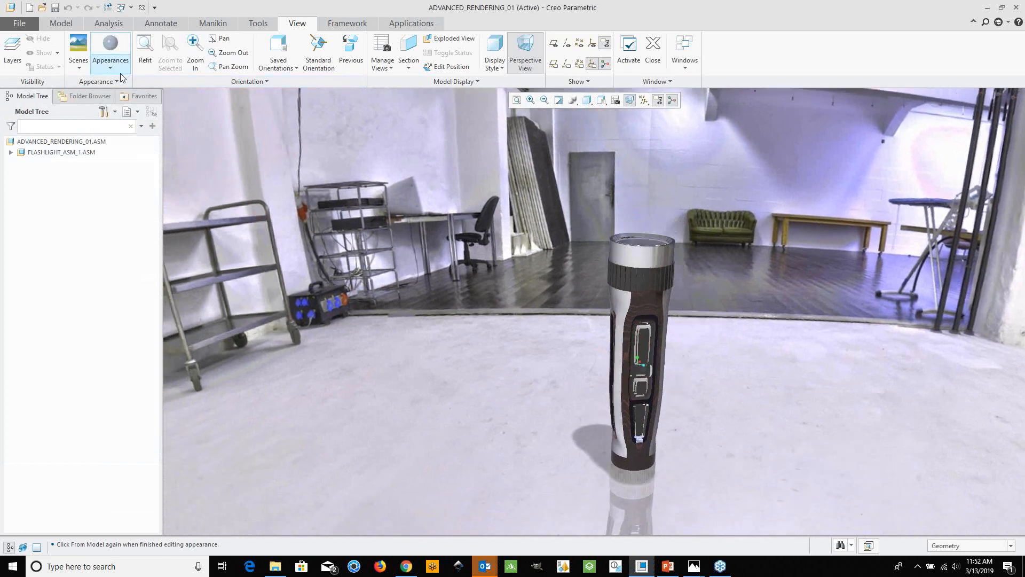
left_click(110, 62)
left_click(174, 309)
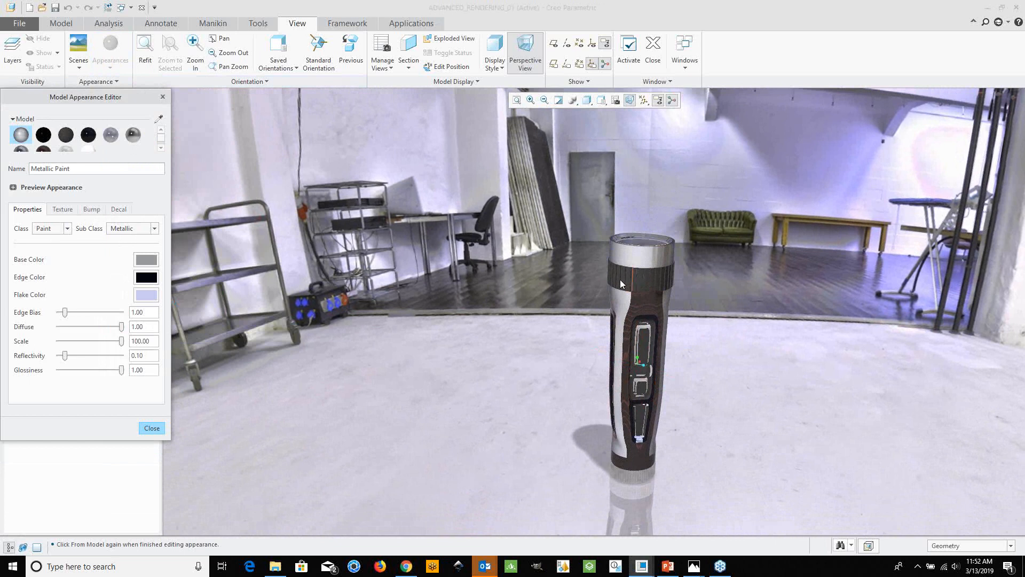
Close the appearance editor and open the active scene's environment settings for editing.
left_click(152, 427)
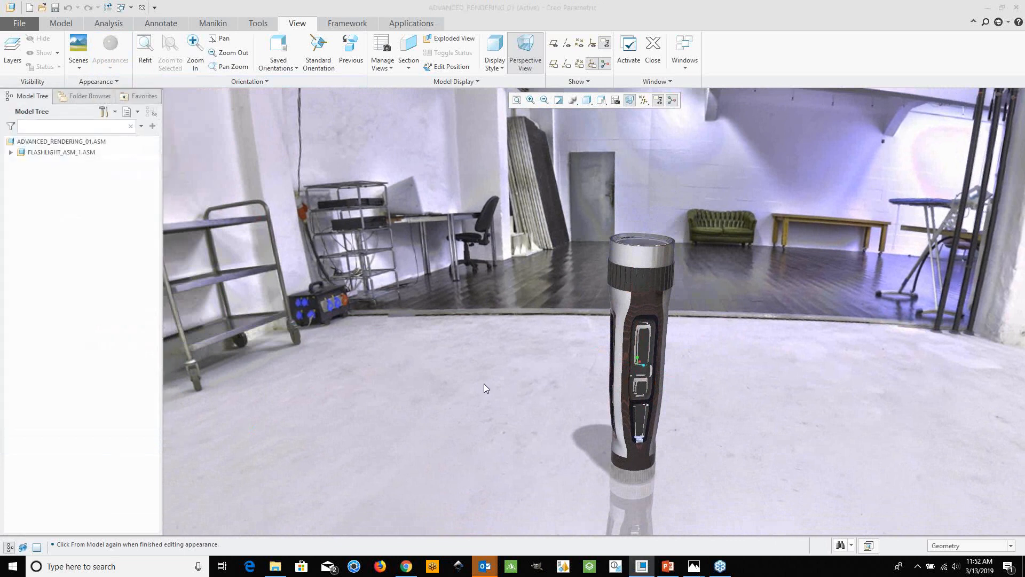
scroll(655, 320, "down", 4)
mouse_move(660, 355)
middle_mouse_down()
mouse_move(651, 342)
mouse_move(616, 336)
mouse_move(663, 353)
mouse_move(656, 366)
mouse_move(655, 342)
middle_mouse_up()
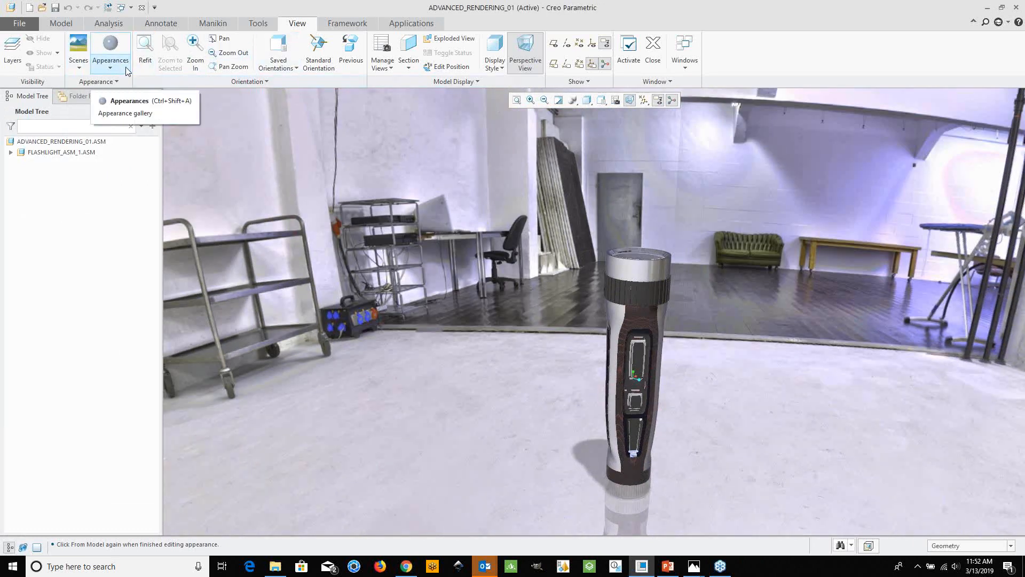
left_click(83, 75)
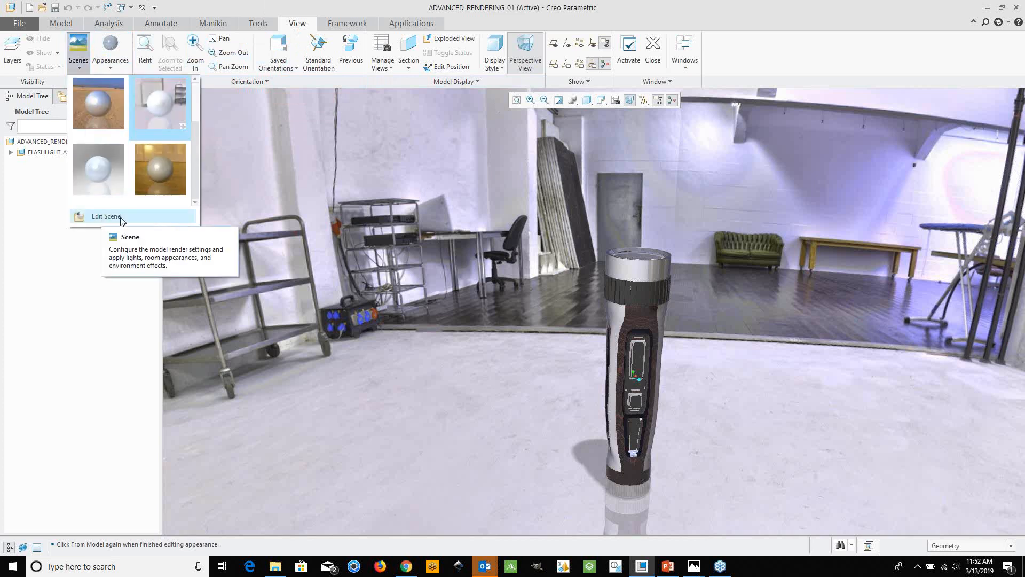
mouse_move(197, 104)
left_mouse_down()
mouse_move(194, 178)
mouse_move(192, 111)
left_mouse_up()
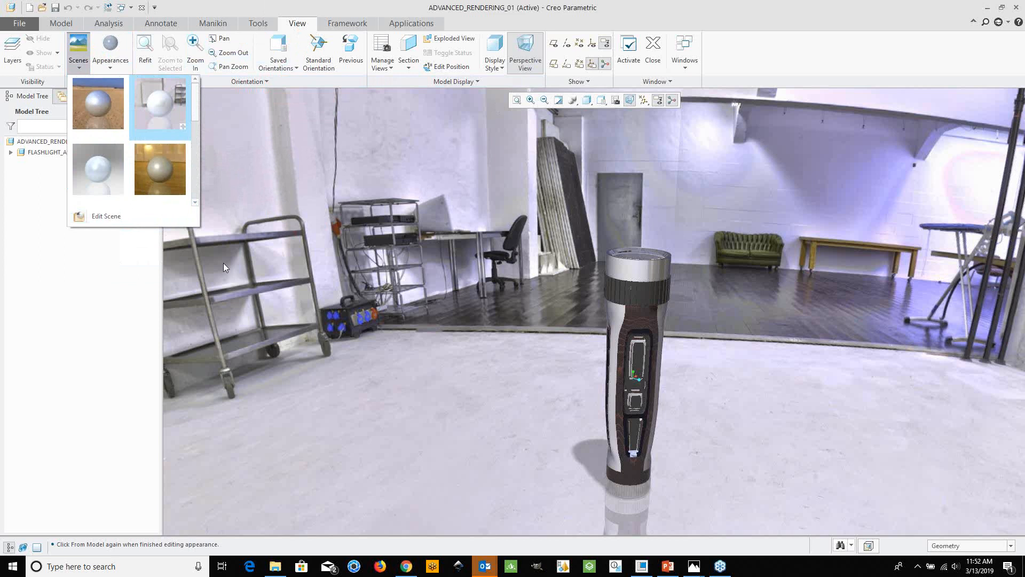
left_click(107, 216)
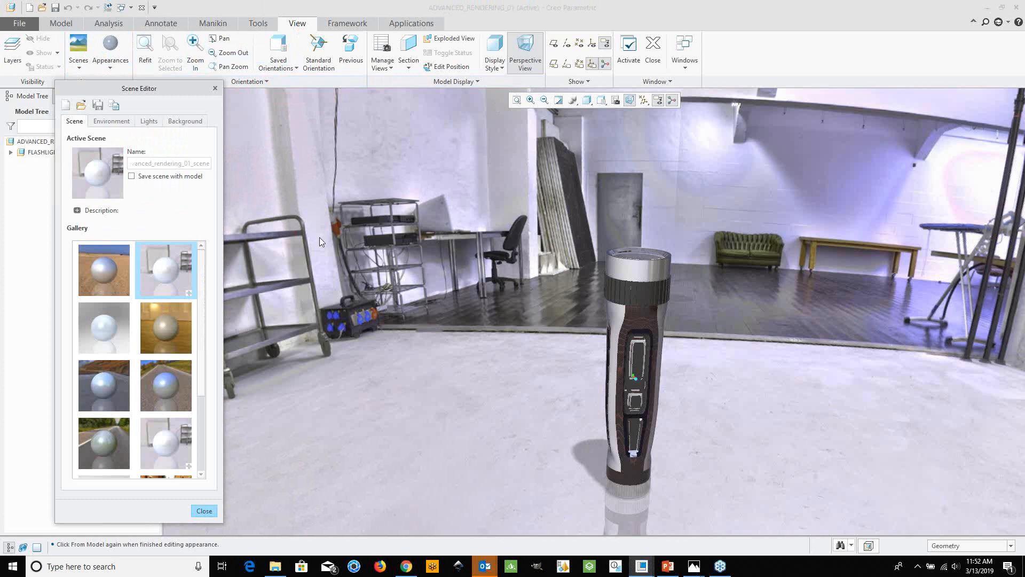
left_click(112, 121)
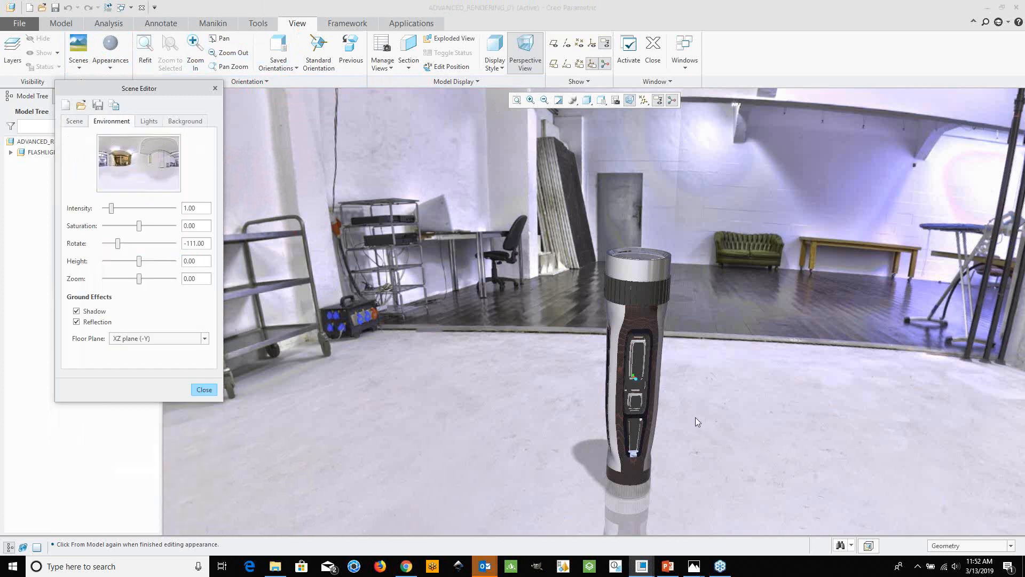
Set the scene environment's rotation to -144, height to 5 and zoom to -4, and close the Scene Editor.
mouse_move(695, 418)
middle_mouse_down()
mouse_move(703, 409)
mouse_move(682, 418)
mouse_move(718, 415)
mouse_move(668, 419)
middle_mouse_up()
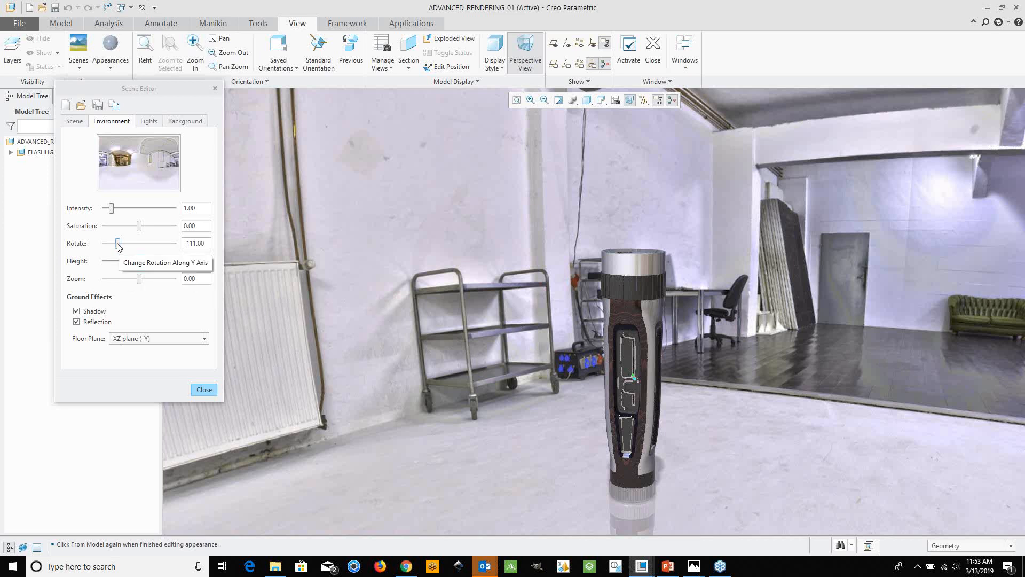
left_click_drag(119, 247, 112, 247)
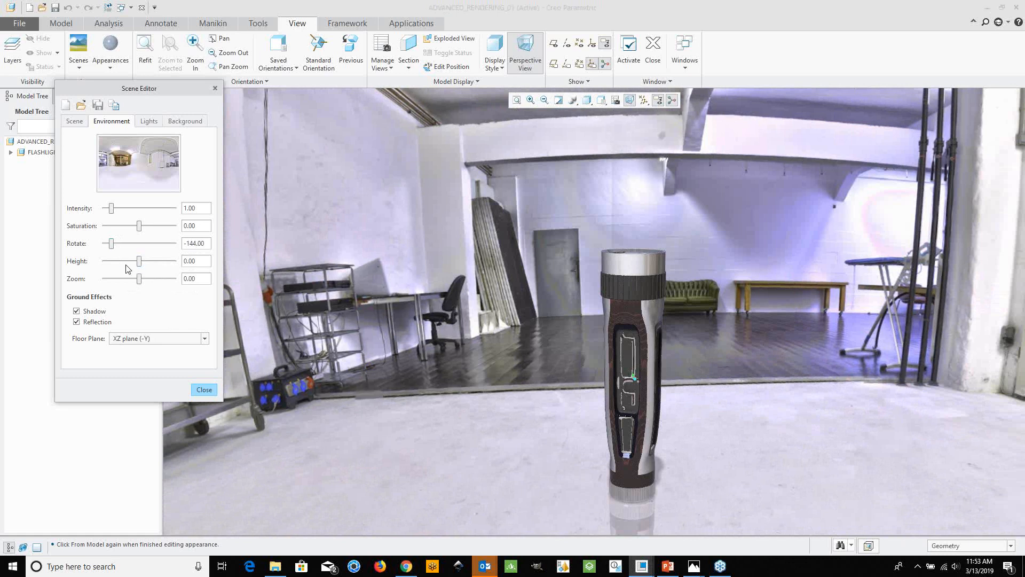
left_click_drag(142, 262, 142, 263)
left_click_drag(137, 267, 138, 285)
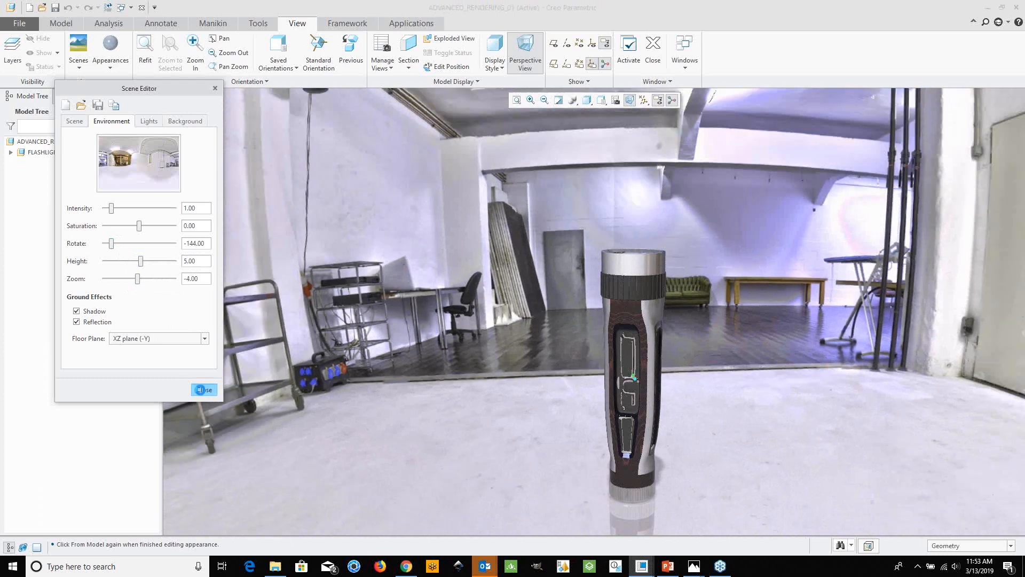
left_click(202, 390)
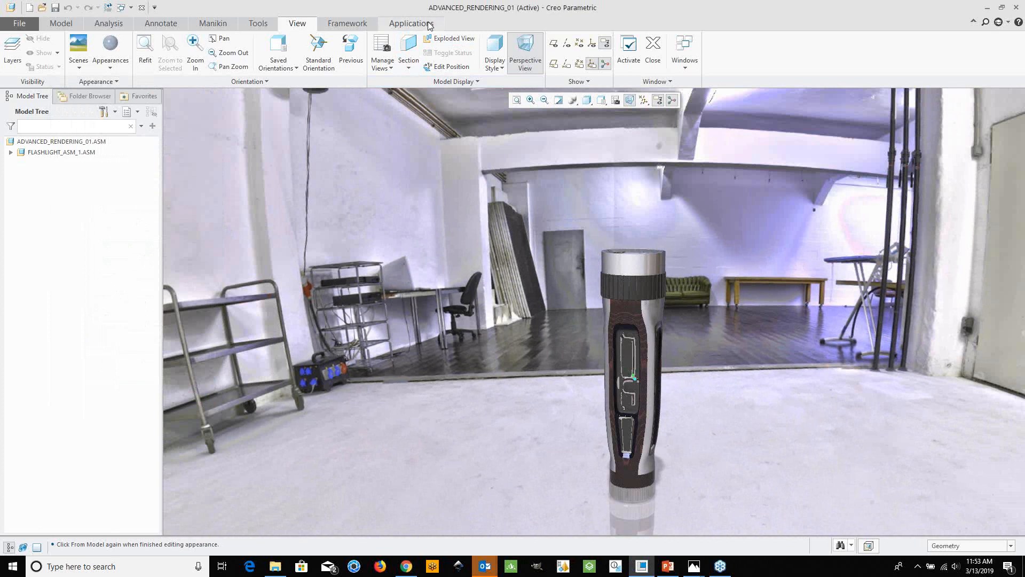
Start Render Studio and orient the real-time rendered flashlight so it is seen slightly from above.
left_click(411, 23)
left_click(411, 51)
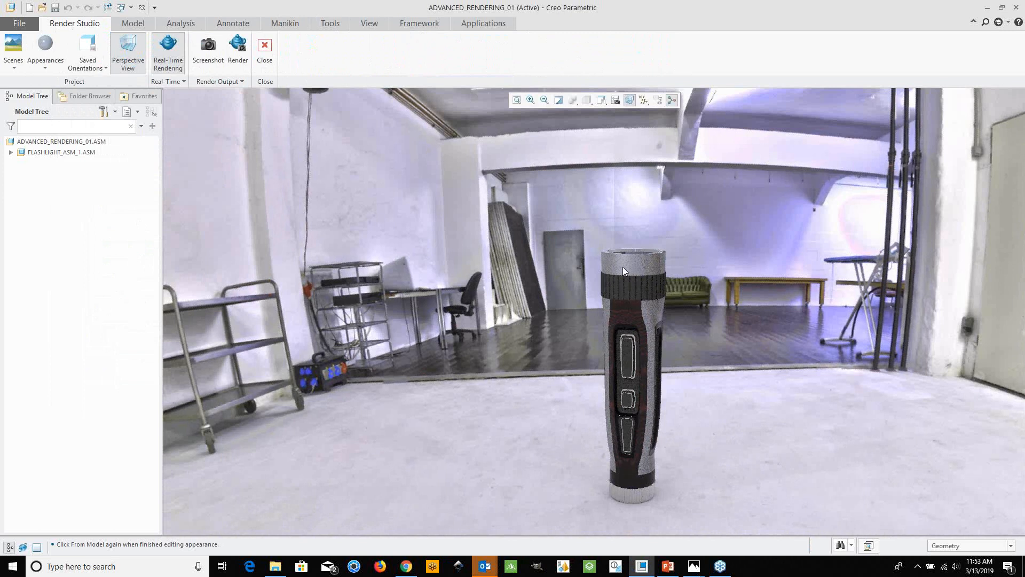
mouse_move(635, 326)
middle_mouse_down()
mouse_move(646, 317)
mouse_move(631, 319)
mouse_move(646, 334)
mouse_move(638, 325)
middle_mouse_up()
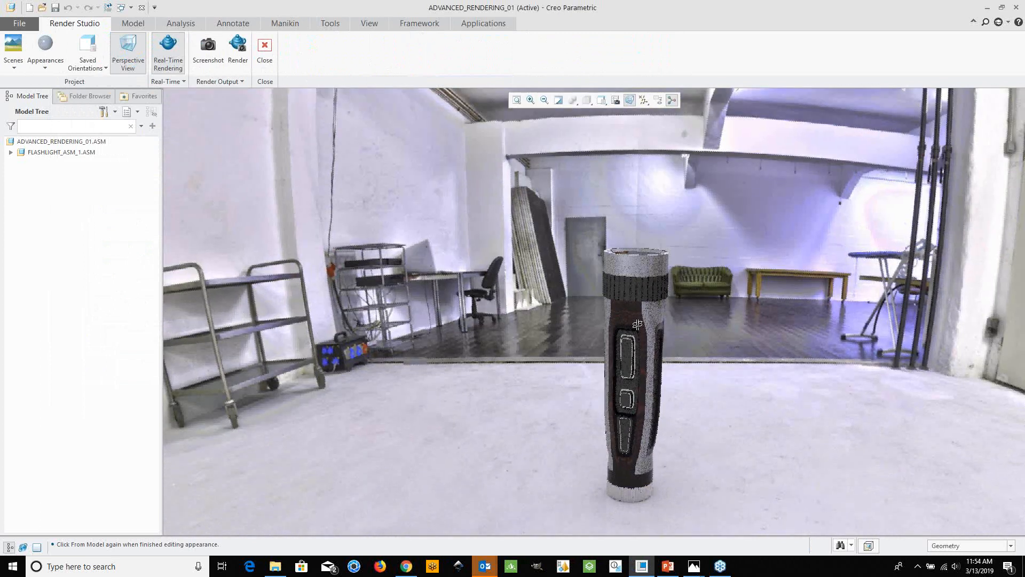
middle_click_drag(637, 324, 638, 327)
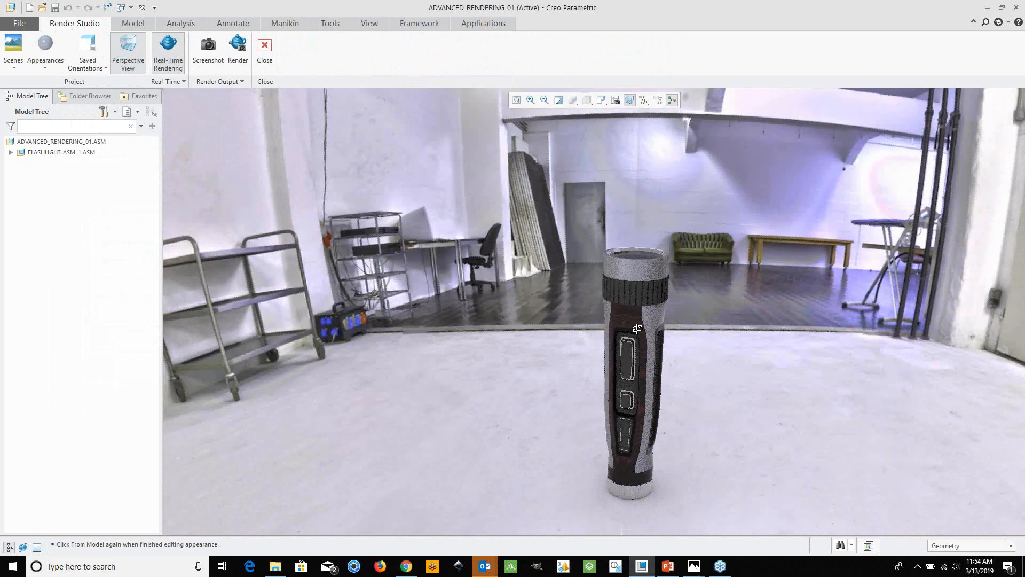
middle_click_drag(637, 328, 637, 329)
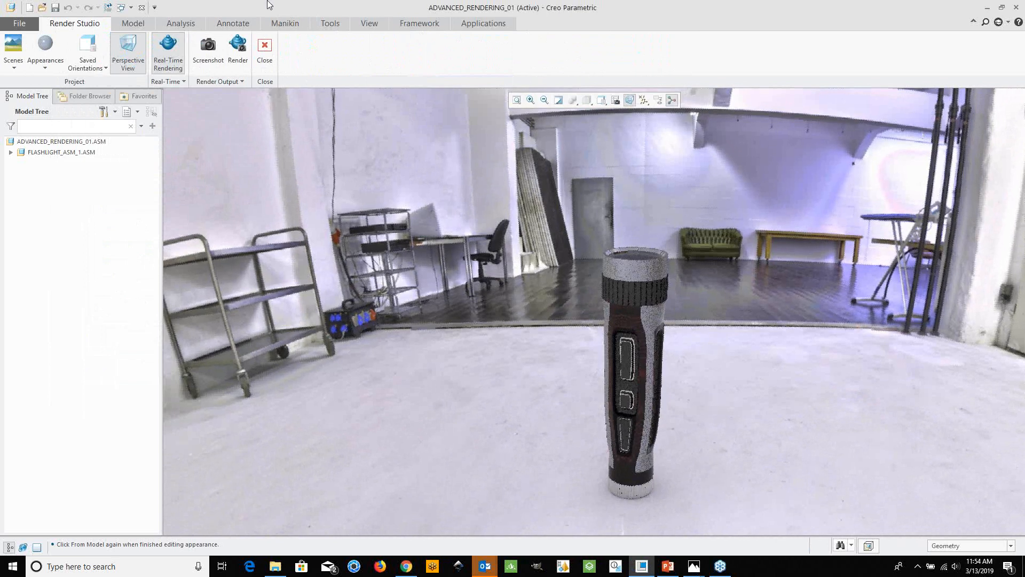
Open the real-time rendering settings and choose the Custom lighting preset.
left_click(182, 82)
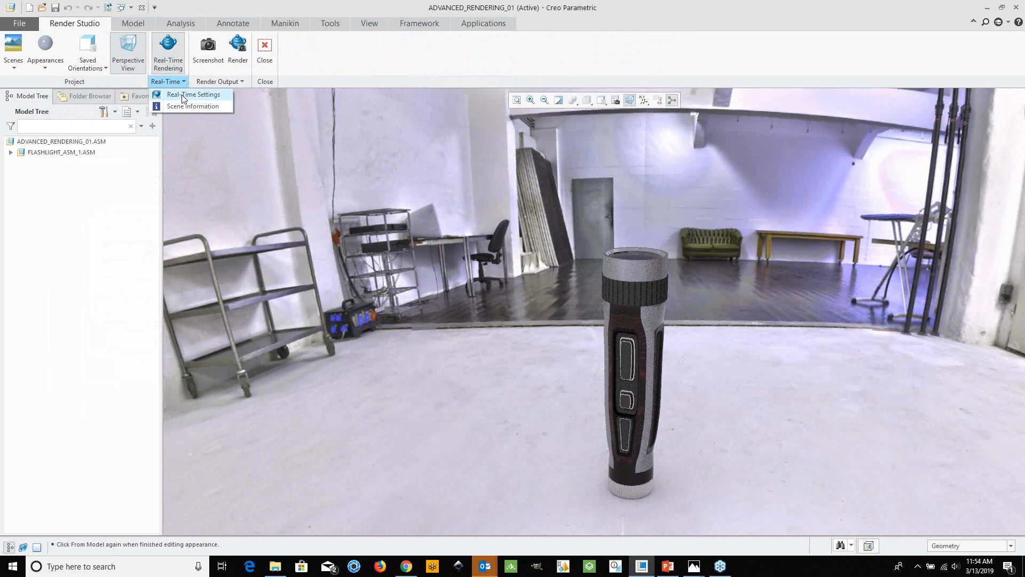
left_click(183, 96)
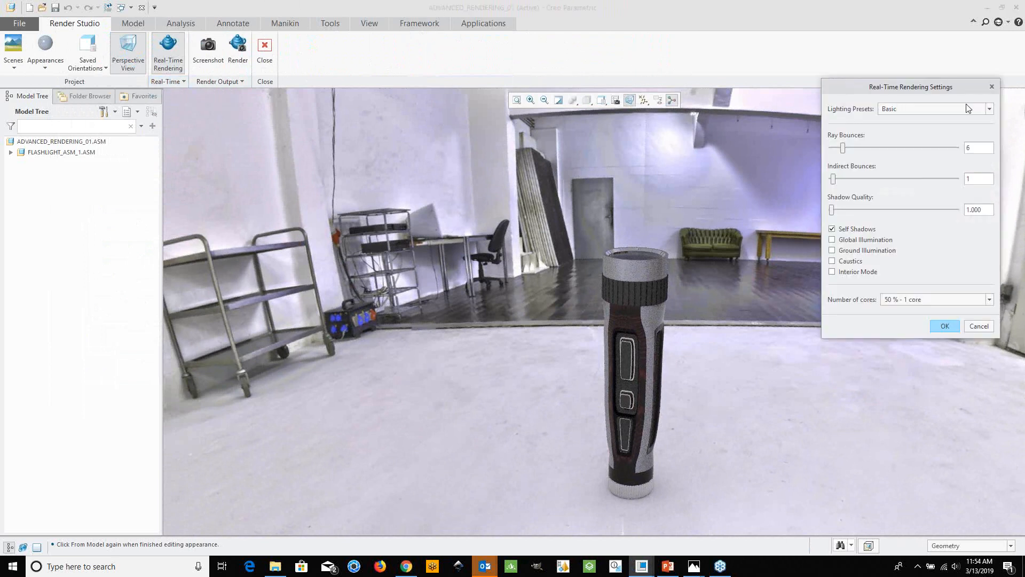
left_click(990, 109)
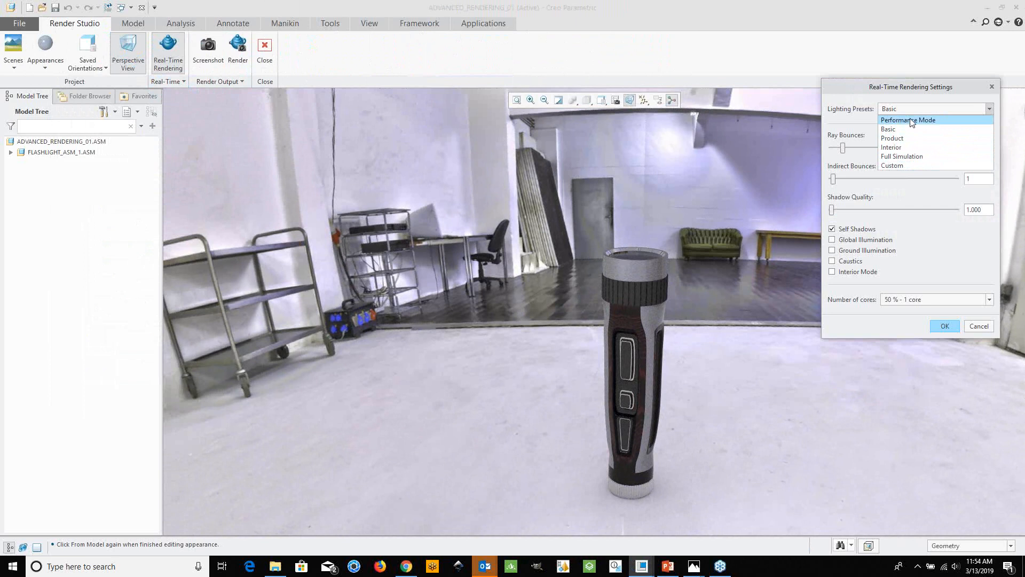
left_click(906, 165)
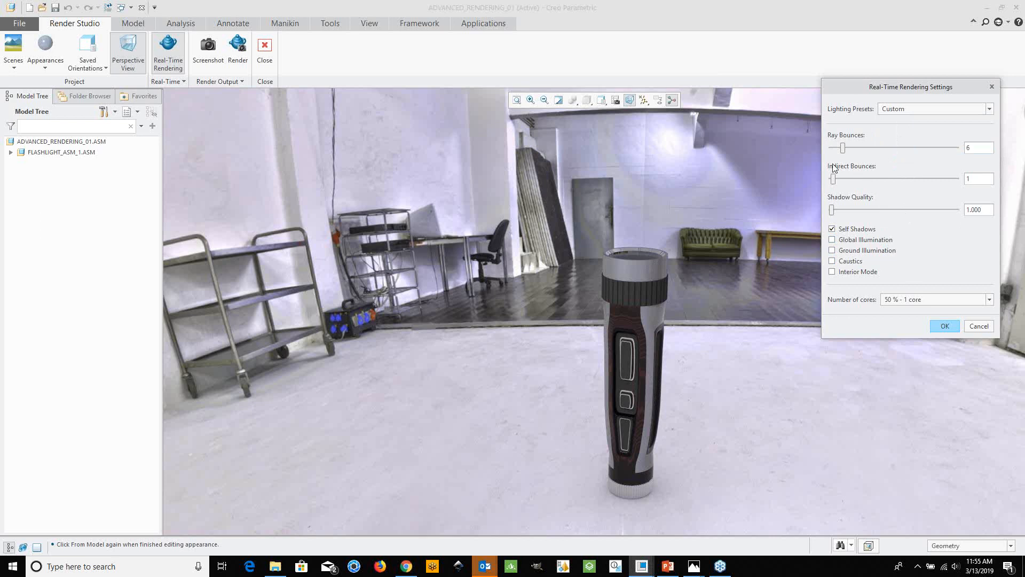
Switch to Photos to examine the rendered example image of three spheres, and return to Creo Parametric.
mouse_move(694, 567)
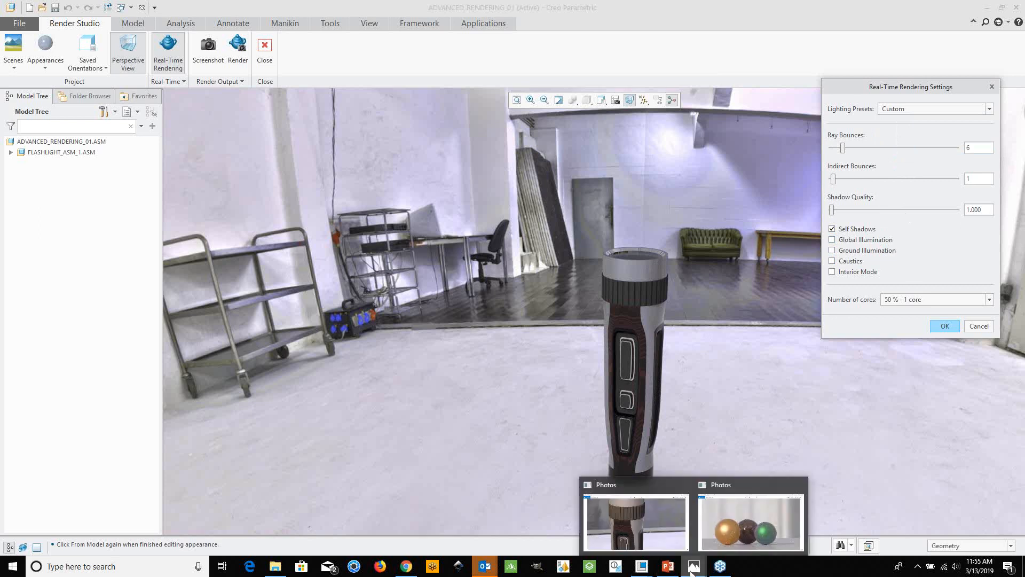
left_click(717, 540)
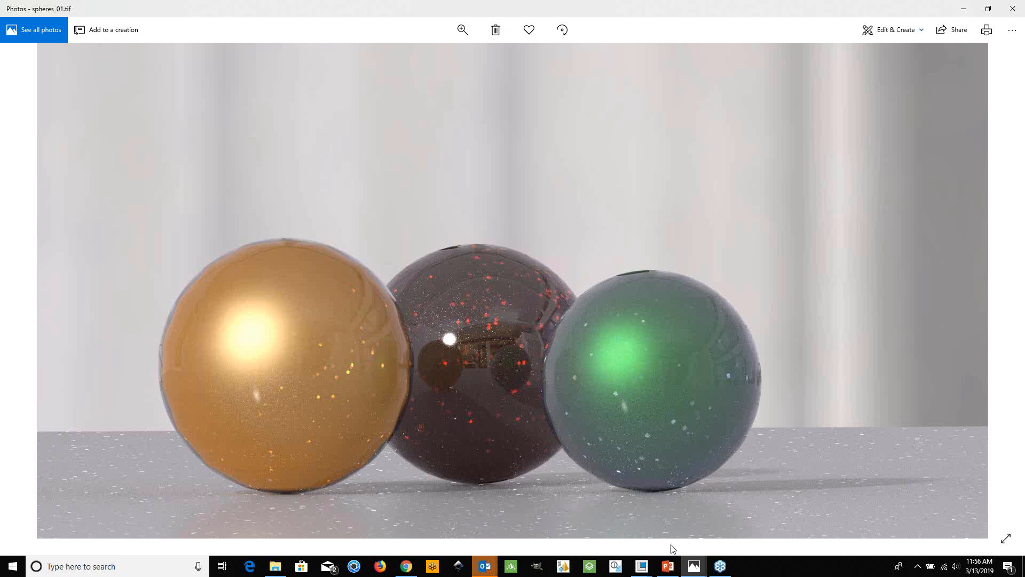
left_click(642, 566)
left_click(630, 536)
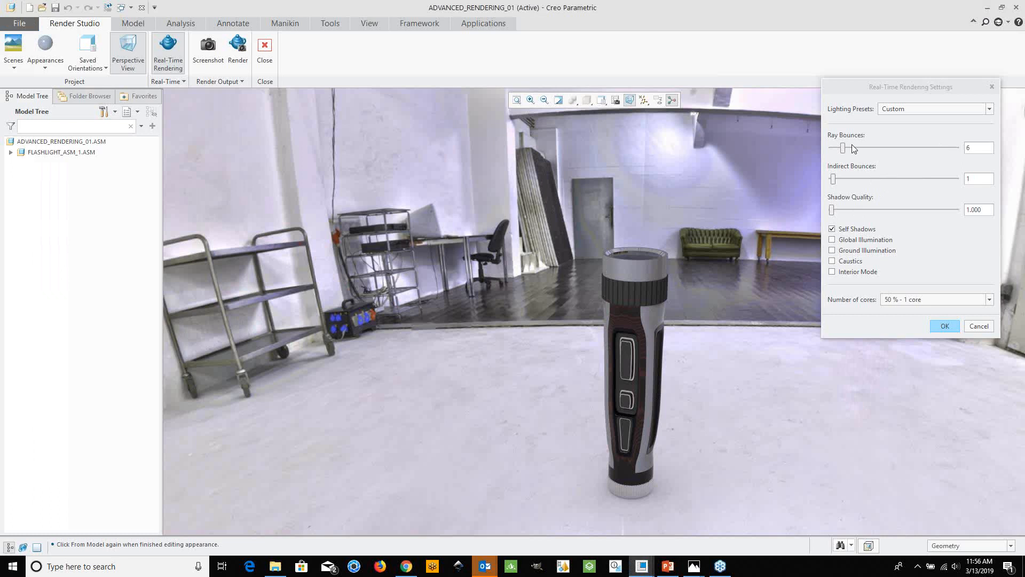
Set the ray bounces to 24, enable Global Illumination and Caustics, and accept the real-time rendering settings.
double_click(970, 149)
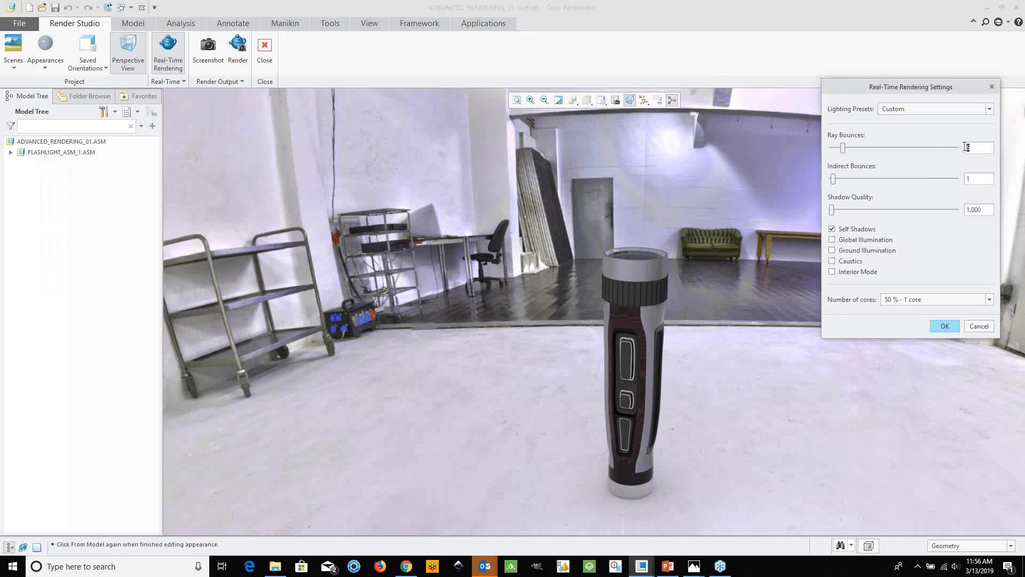
type("24")
type("24")
left_click(832, 239)
left_click(837, 261)
left_click(952, 326)
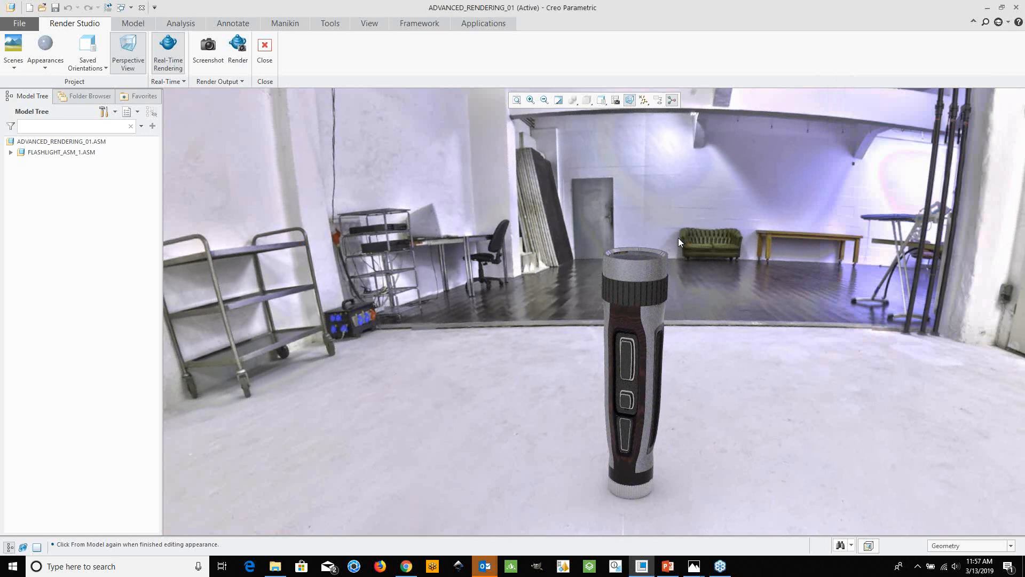
Open the active scene's light settings and add a new spotlight.
left_click(14, 67)
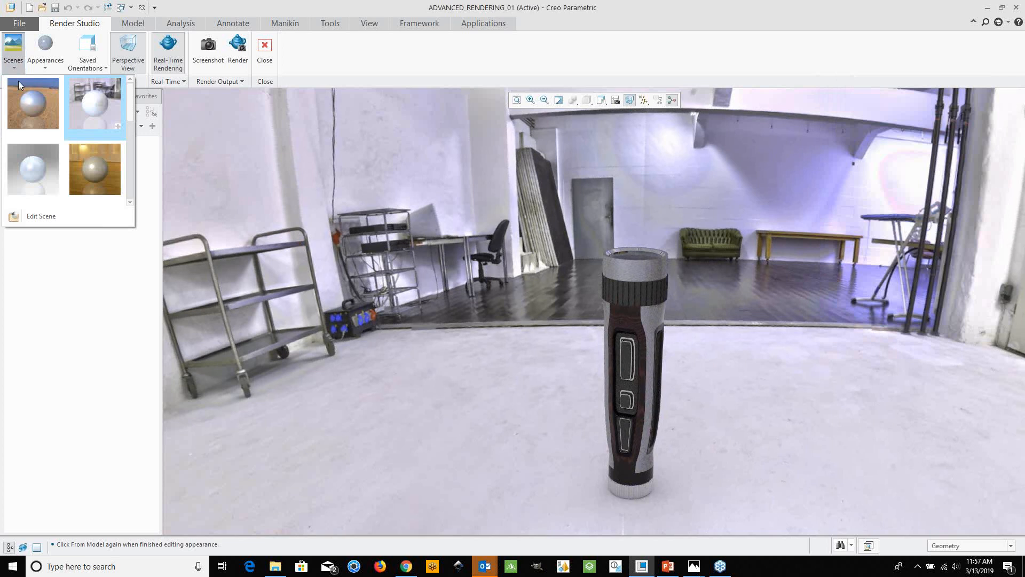
left_click(16, 219)
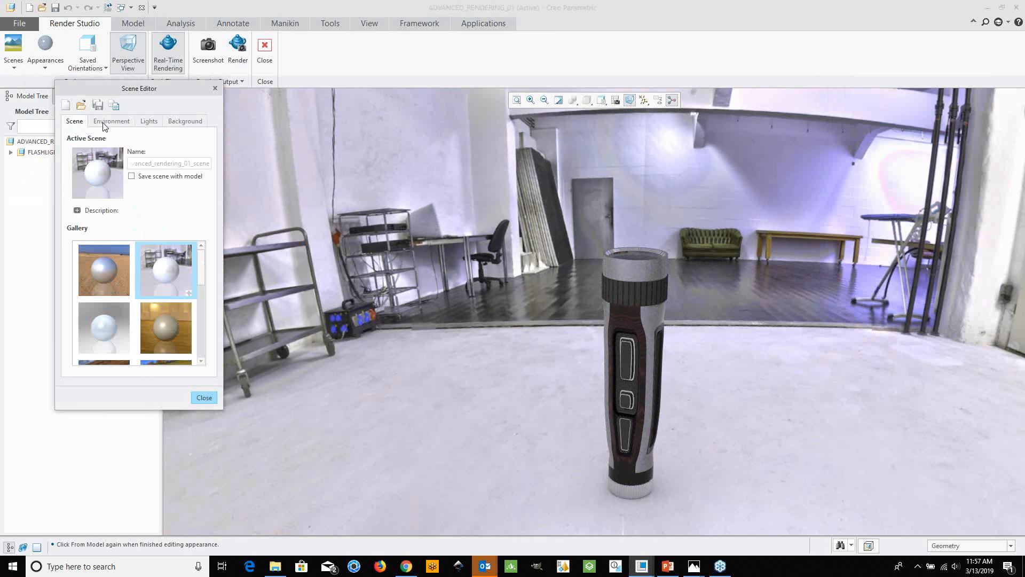
left_click(149, 122)
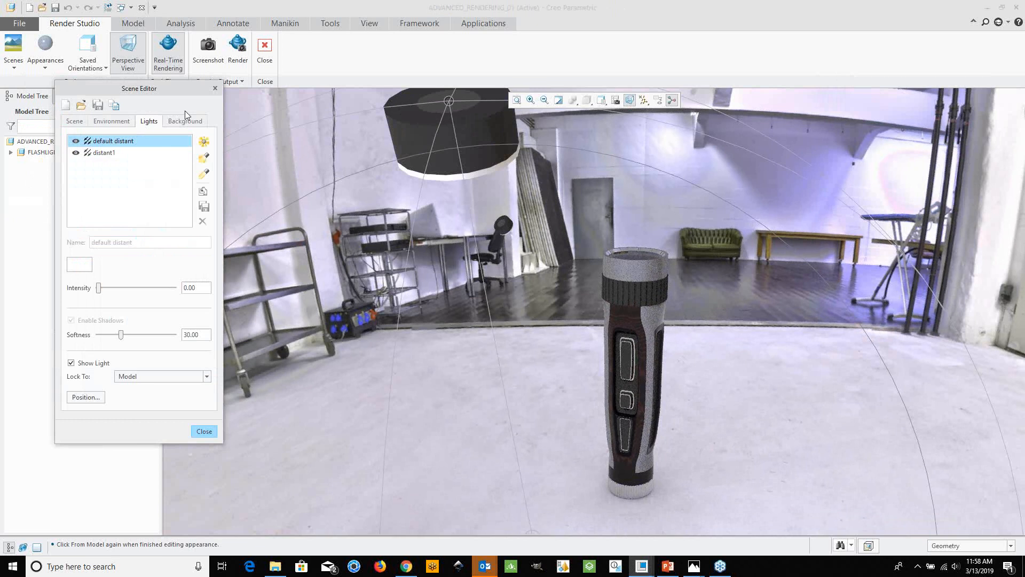
left_click(204, 158)
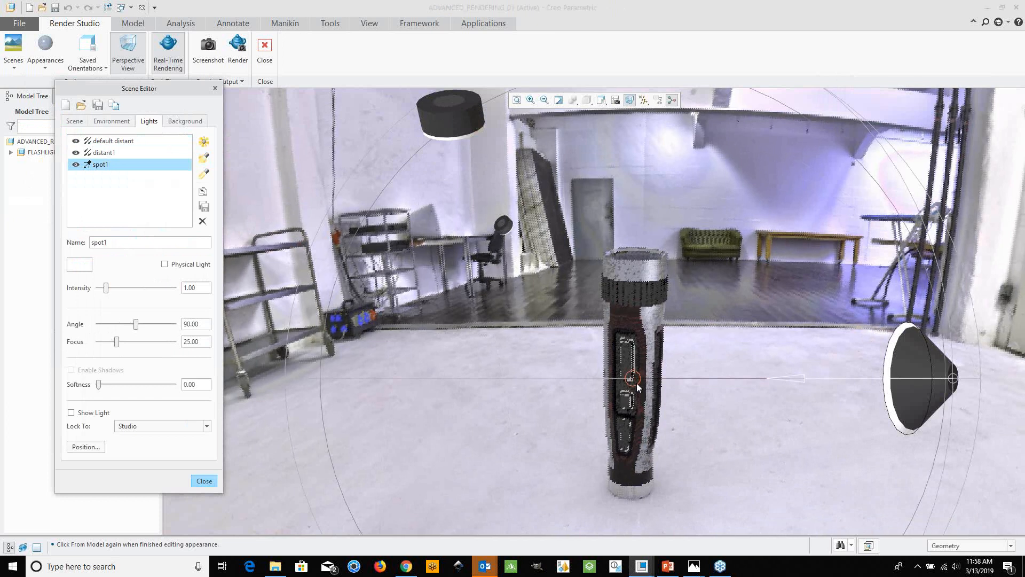
Aim the spotlight at the flashlight's upper body and move its source above and to the flashlight's left, near the overhead distant light.
left_click_drag(632, 341, 627, 317)
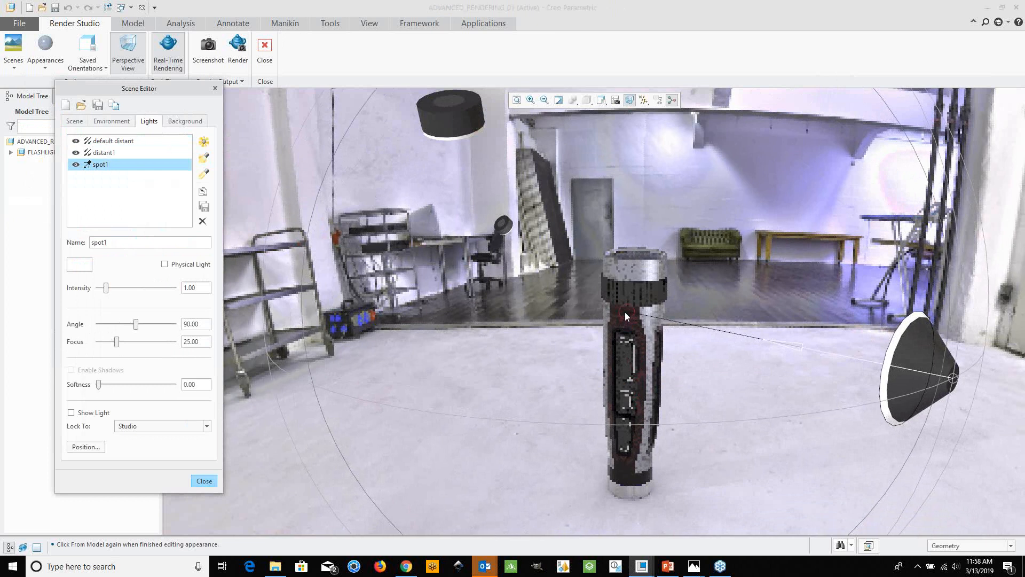
left_click(802, 288)
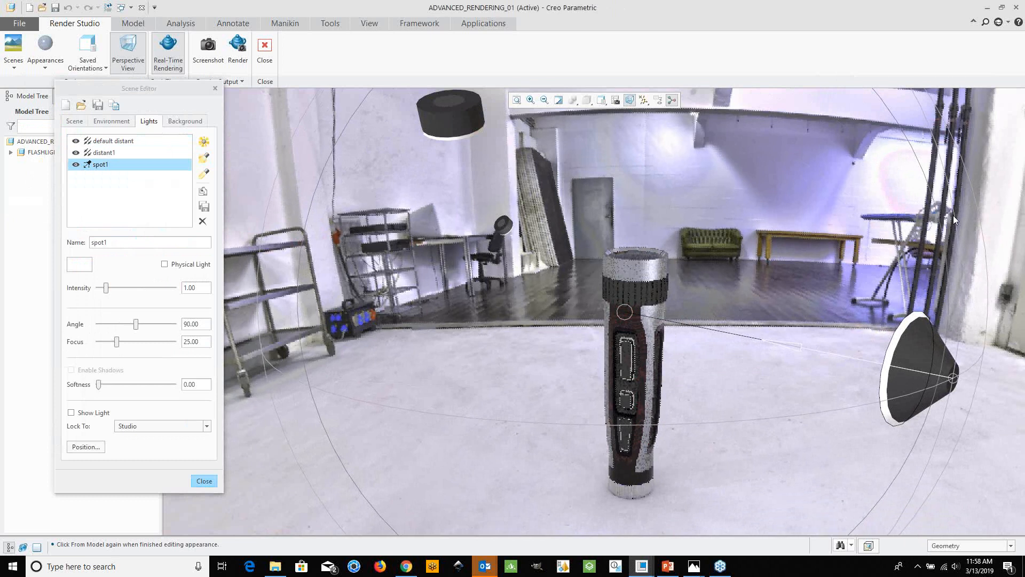
left_click_drag(956, 216, 879, 114)
left_click_drag(896, 213, 894, 191)
scroll(654, 418, "up", 1)
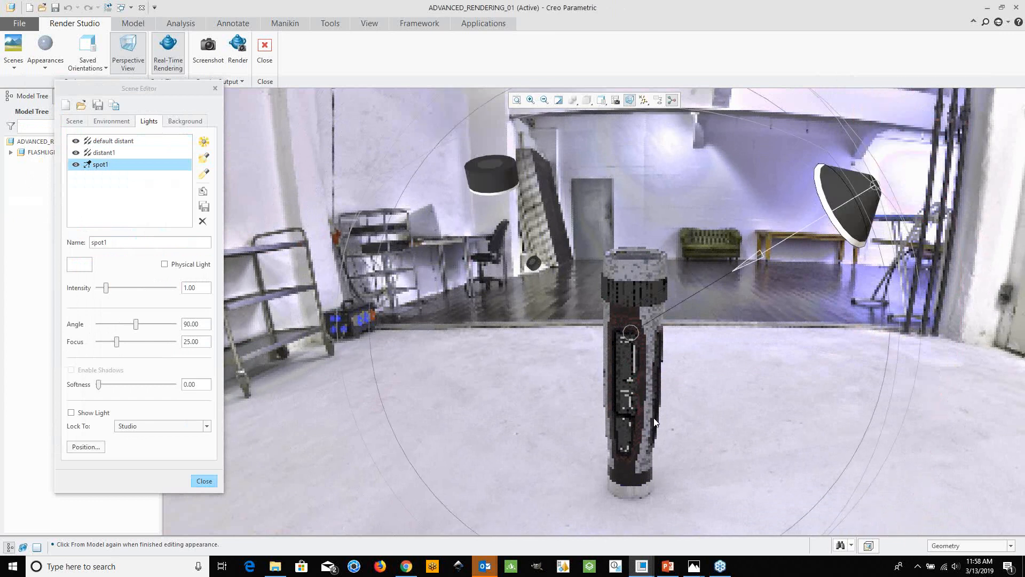
scroll(655, 422, "up", 1)
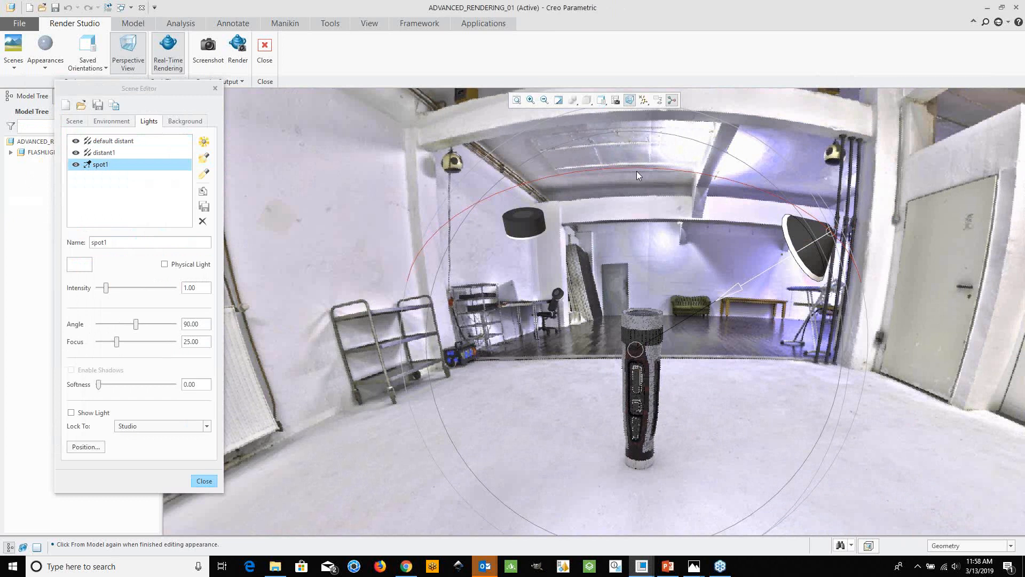
left_click_drag(637, 171, 486, 197)
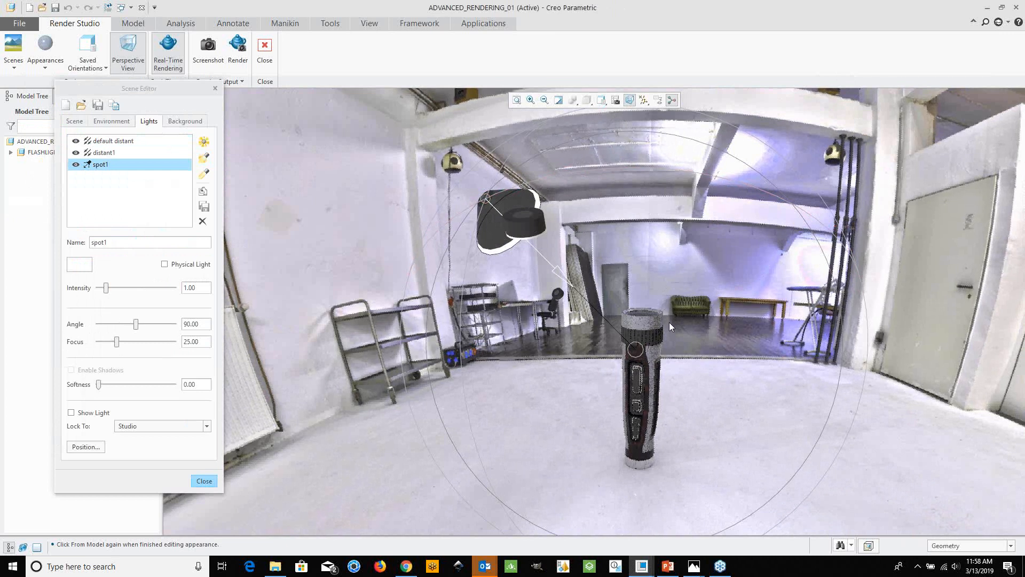
scroll(668, 322, "down", 2)
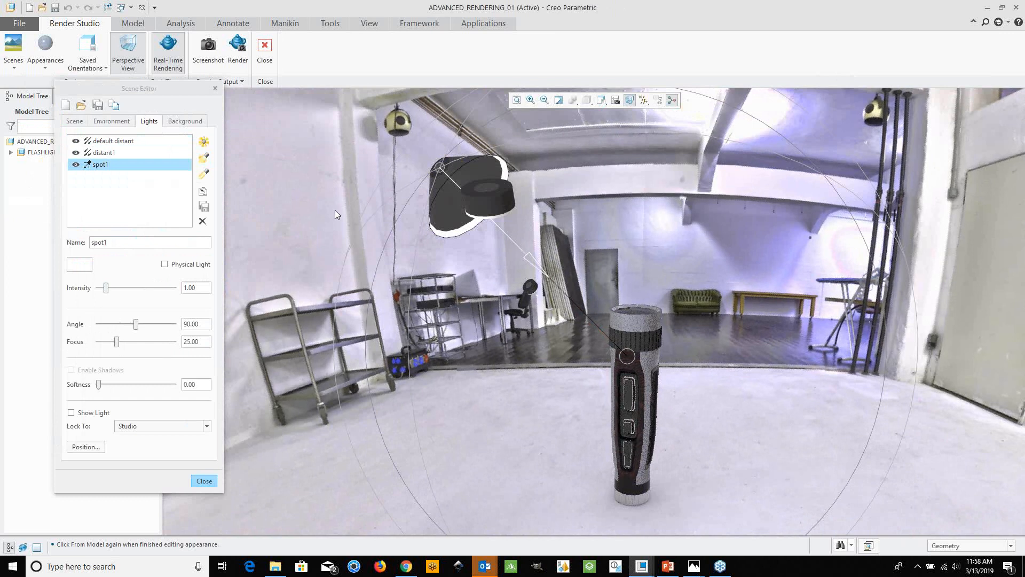
Make the spotlight a physical light with the User Defined preset and a Cool White Fluorescent color temperature.
left_click(165, 265)
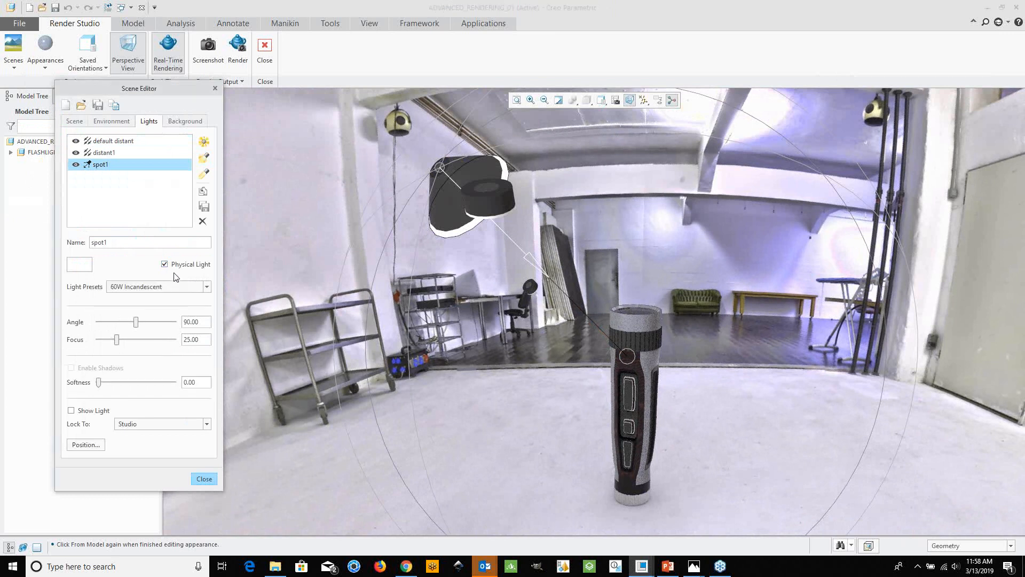
left_click(207, 288)
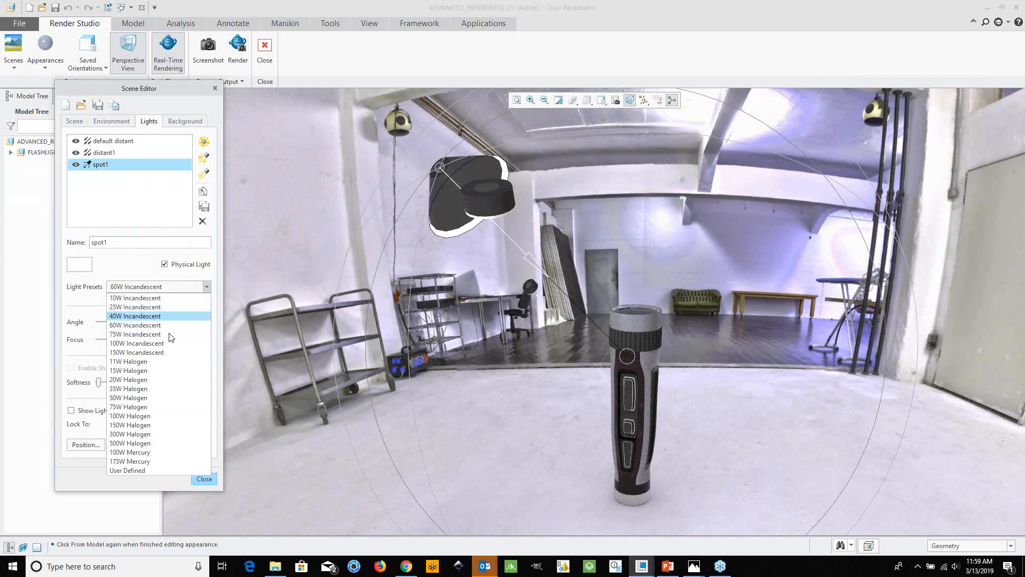
left_click(136, 471)
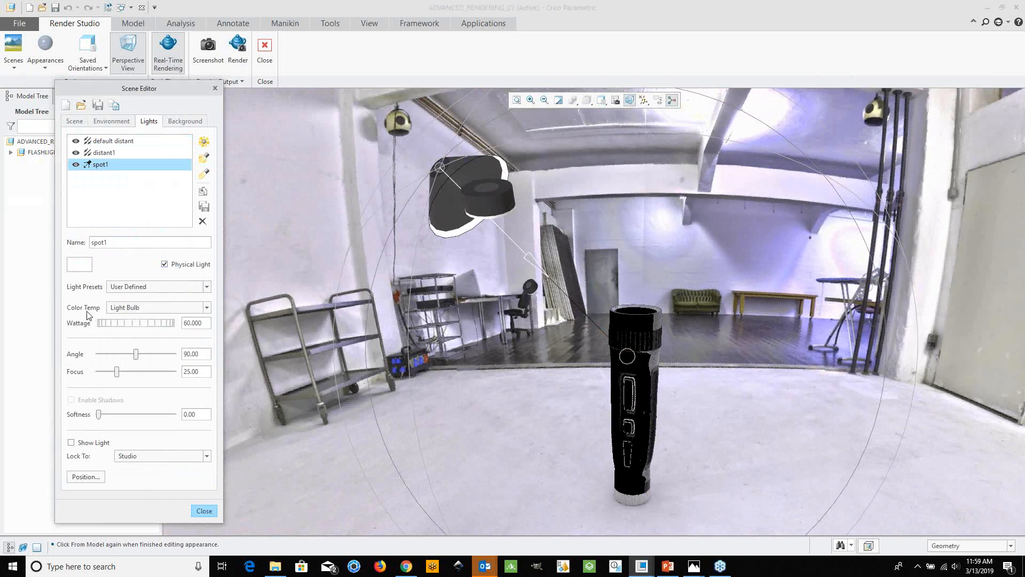
left_click(206, 307)
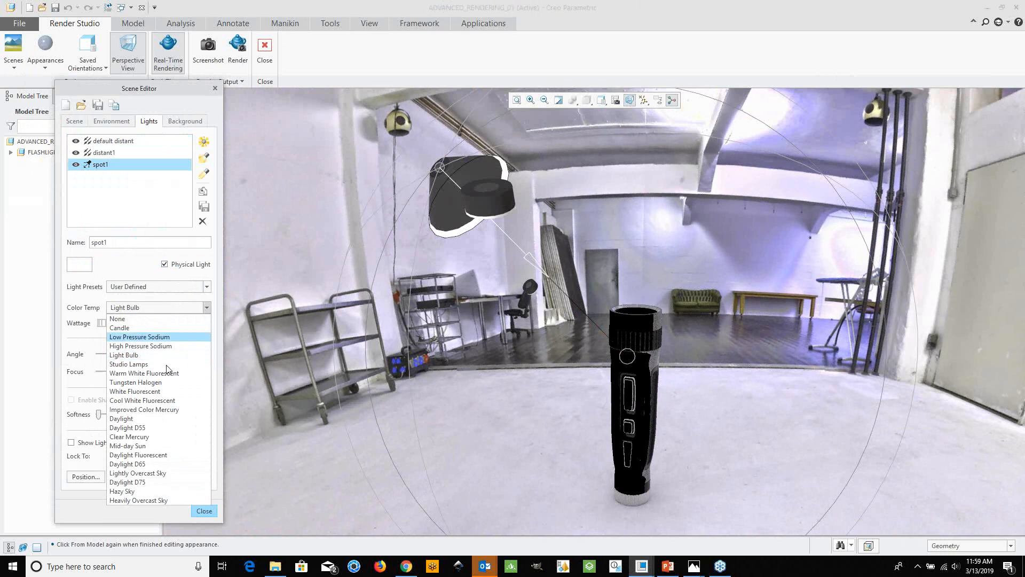
left_click(153, 400)
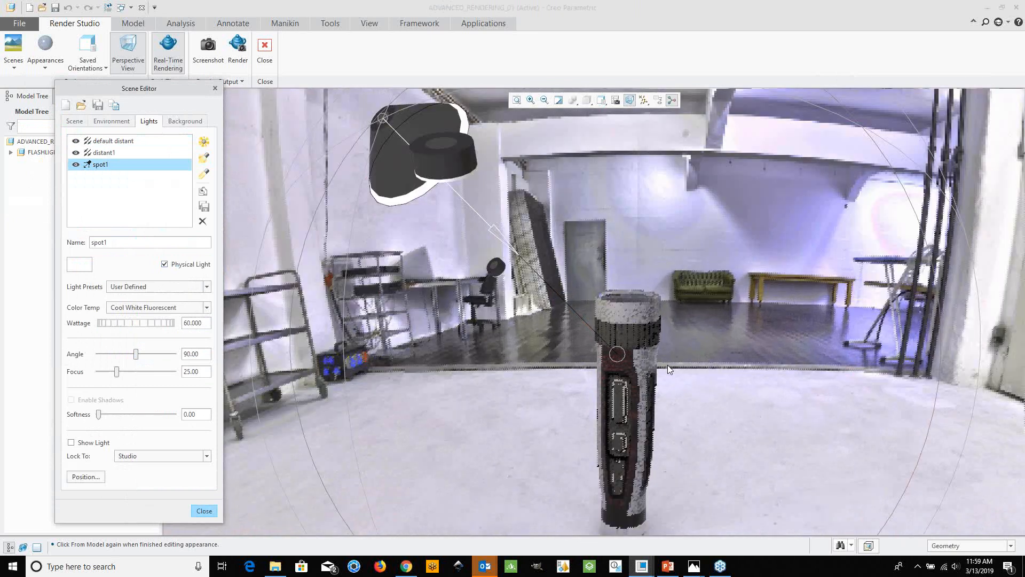
Set the spotlight's wattage to 200.
scroll(667, 365, "up", 2)
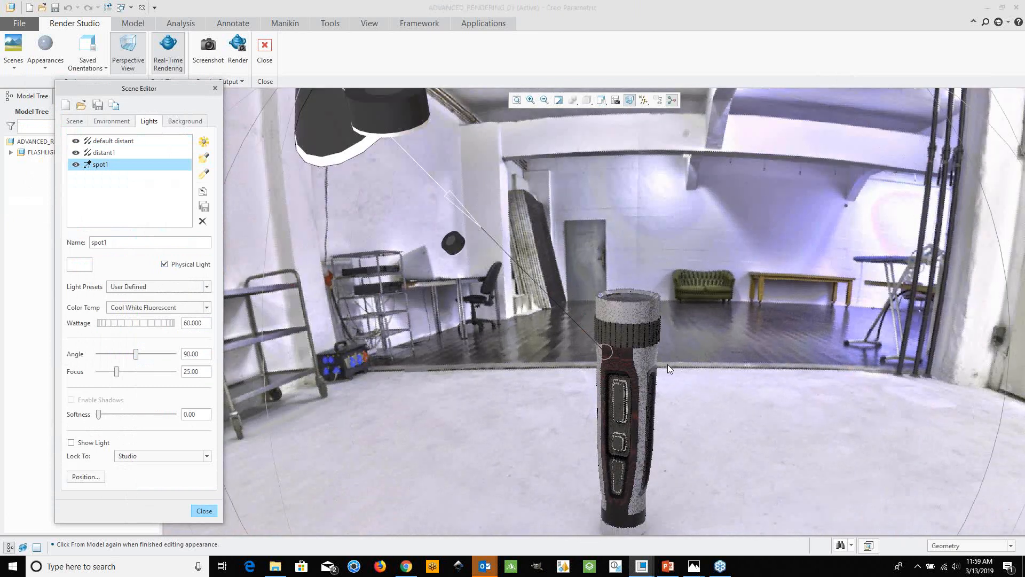
scroll(668, 365, "up", 2)
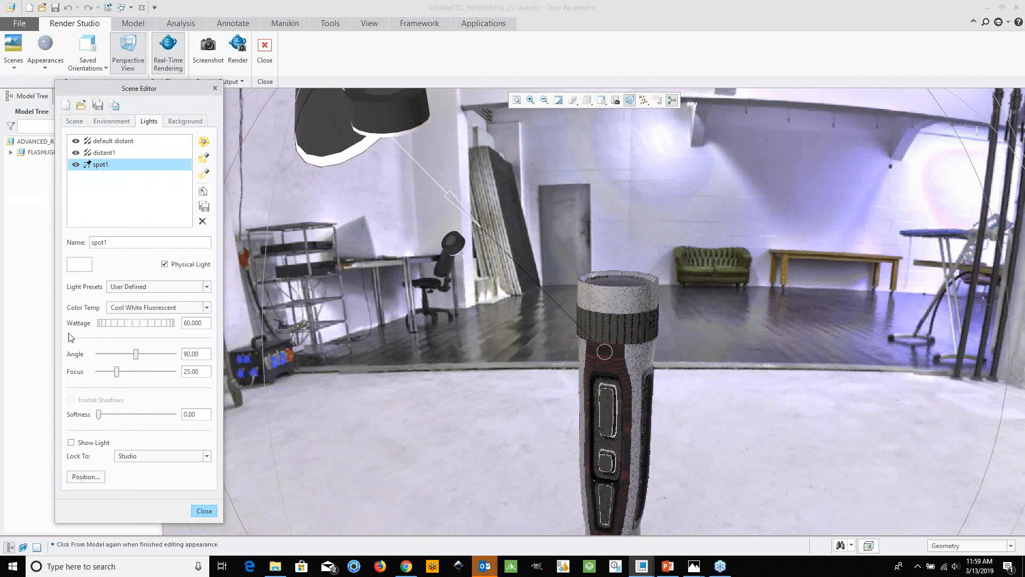
double_click(206, 323)
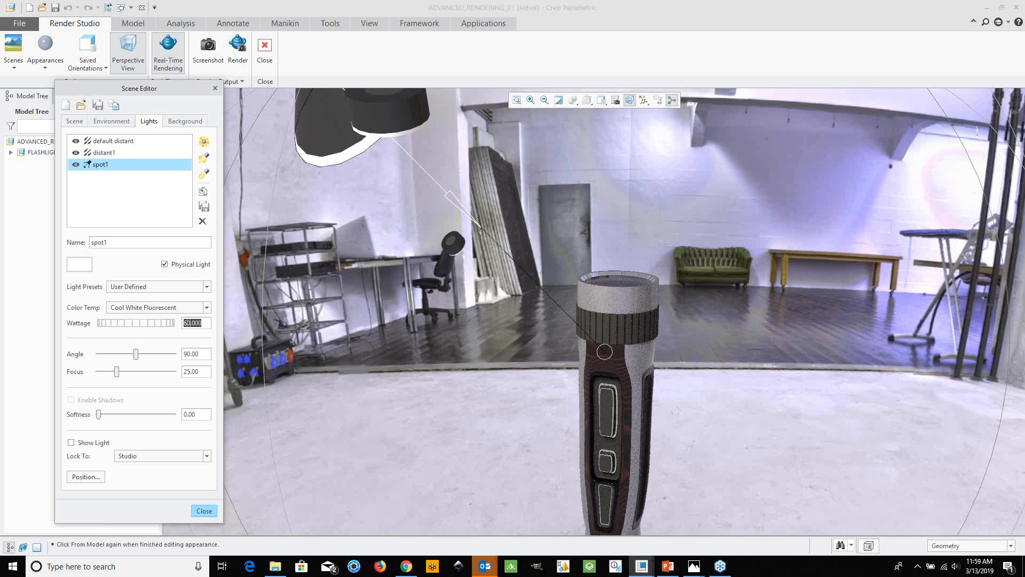
type("200")
key("Return")
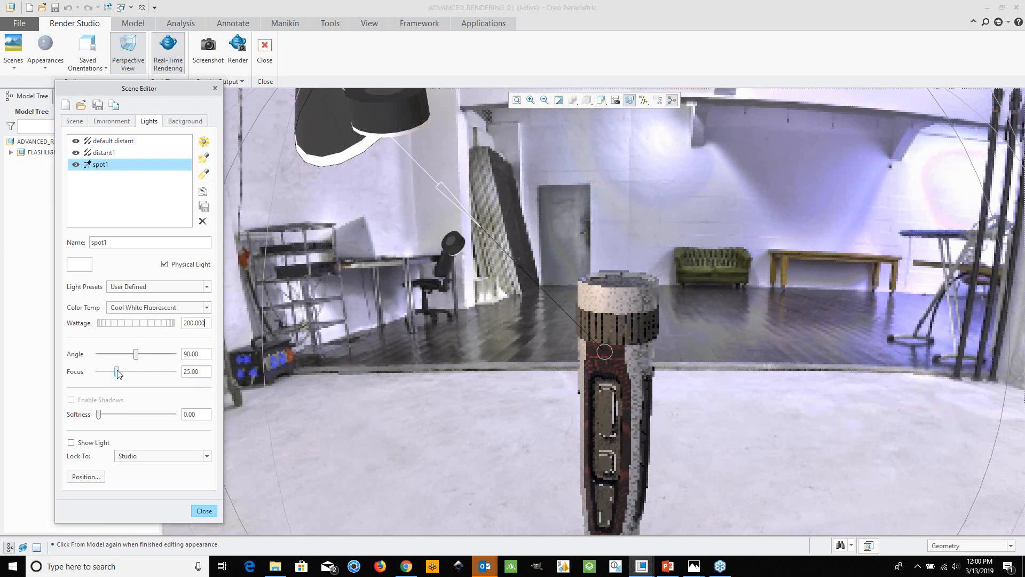
Set the spotlight's focus to 32 and its angle to 48, and close the scene settings.
left_click_drag(117, 372, 123, 373)
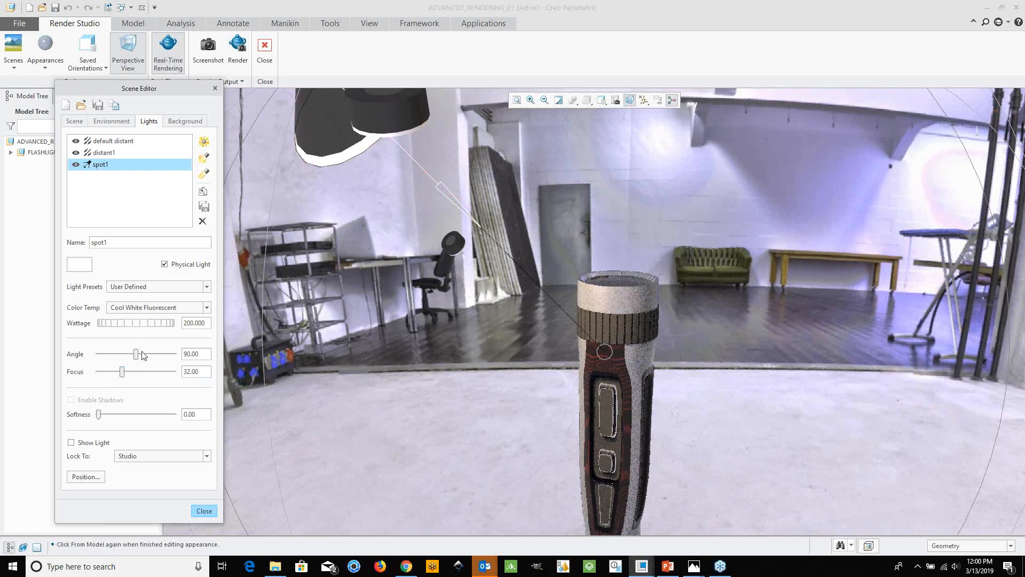
left_click(121, 354)
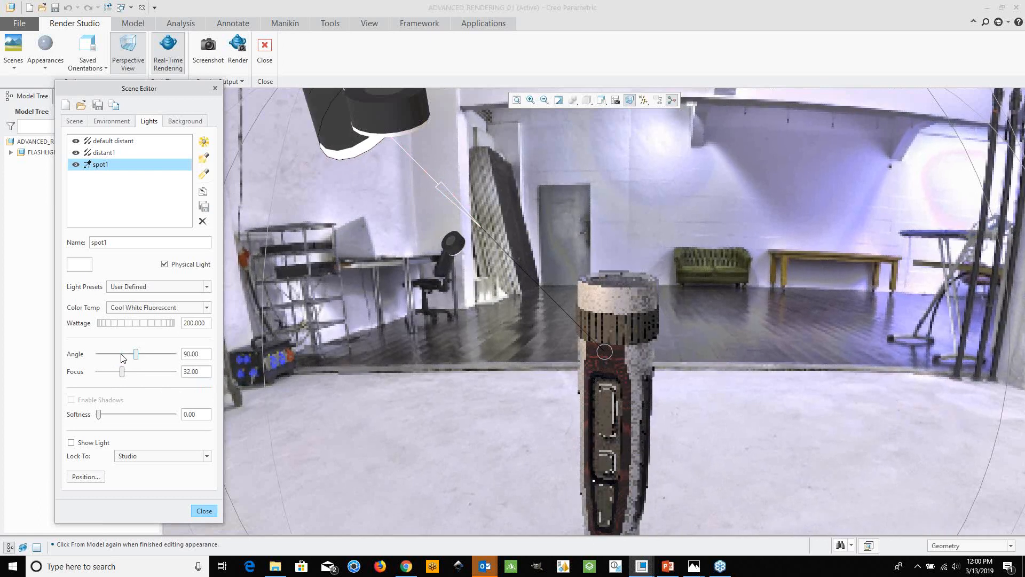
left_click(122, 354)
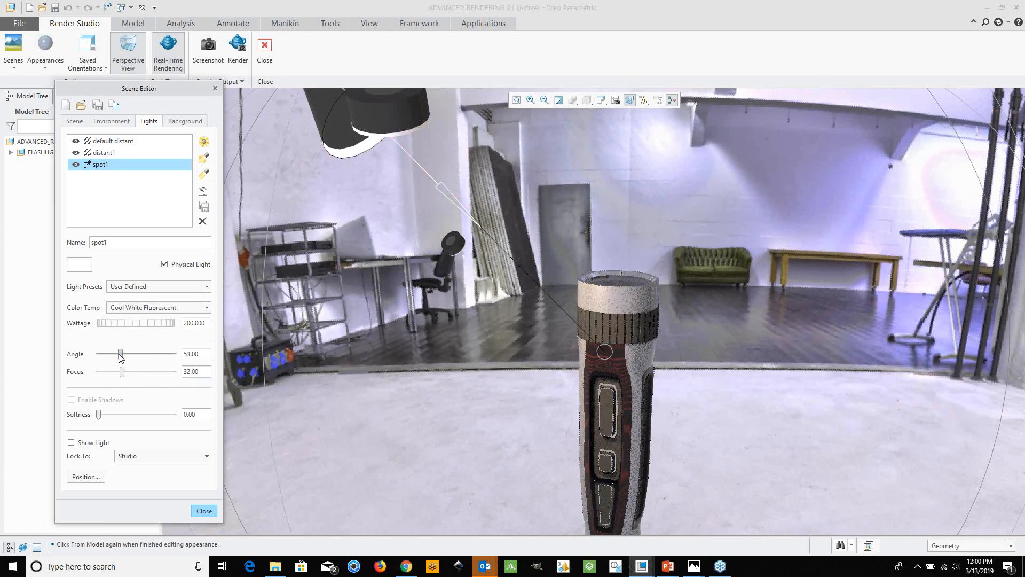
left_click_drag(120, 355, 119, 355)
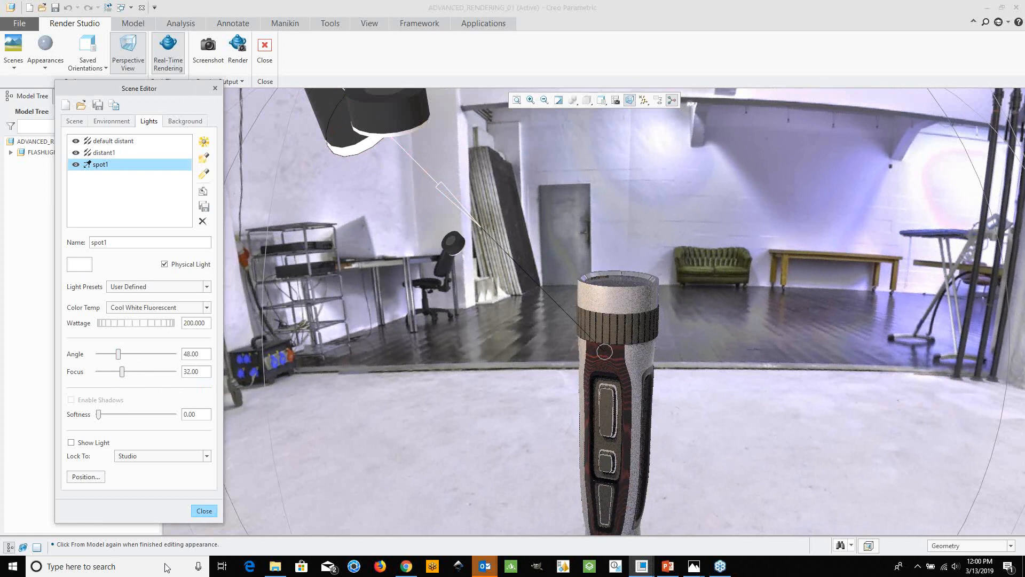
left_click(211, 514)
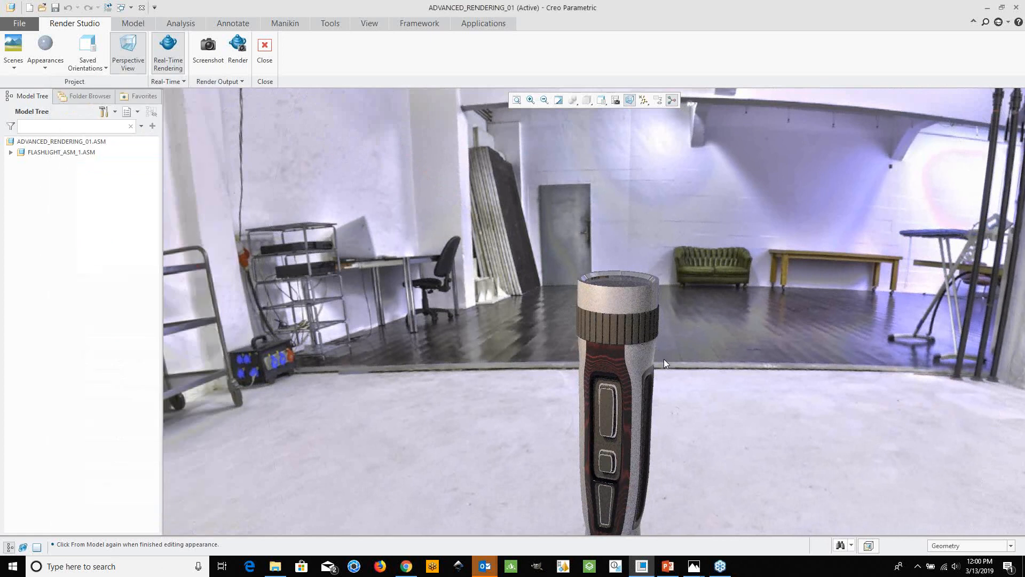
Examine the spotlight's effect on the flashlight's head and upper grip up close.
scroll(665, 359, "down", 3)
scroll(654, 361, "down", 3)
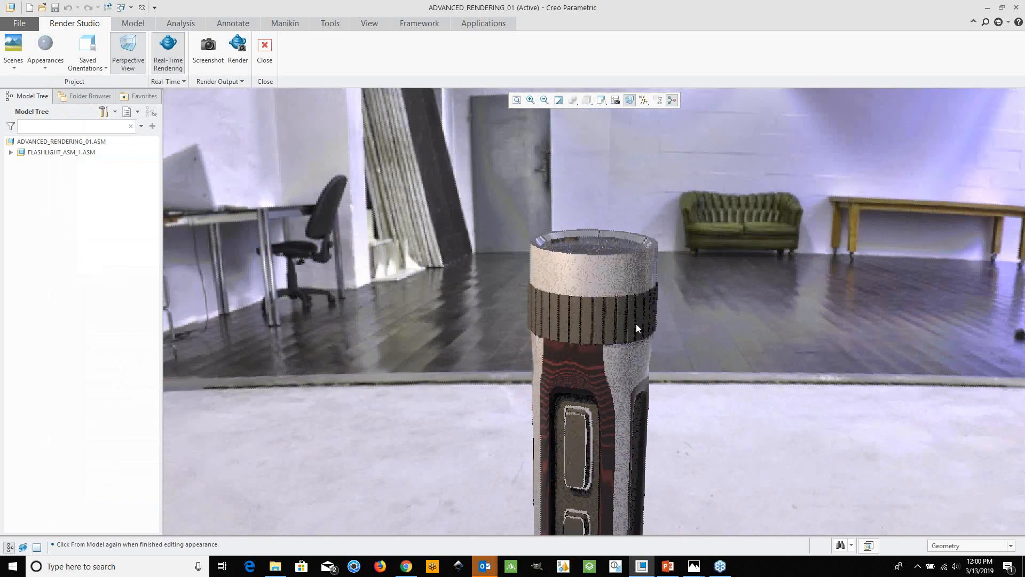
scroll(636, 324, "down", 2)
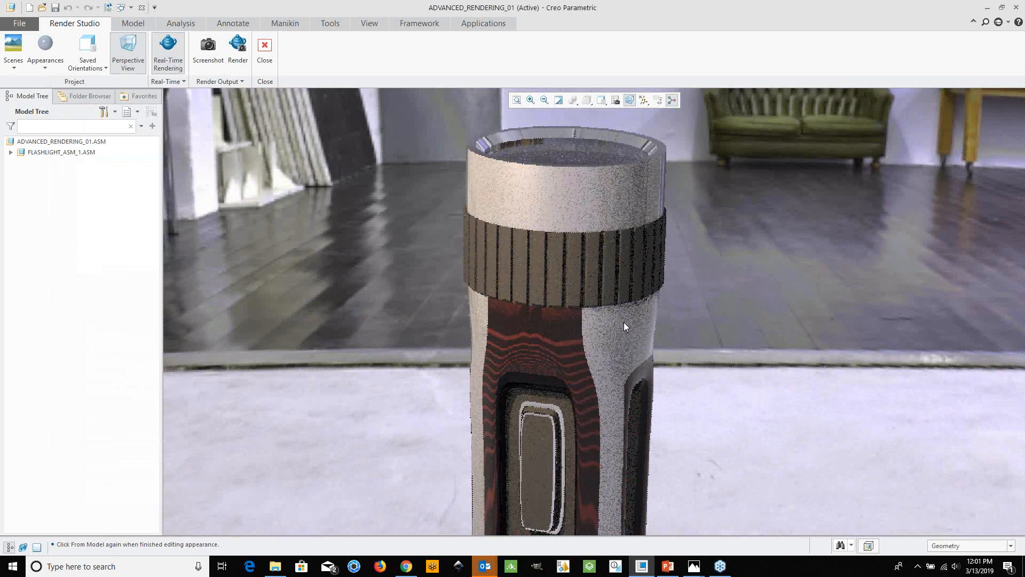
scroll(623, 322, "up", 2)
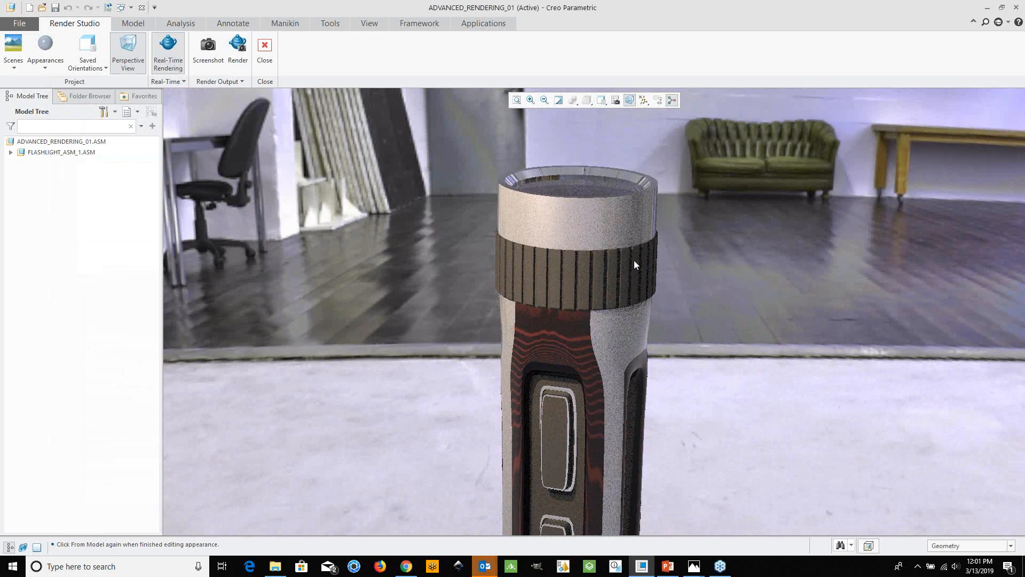
scroll(635, 258, "down", 2)
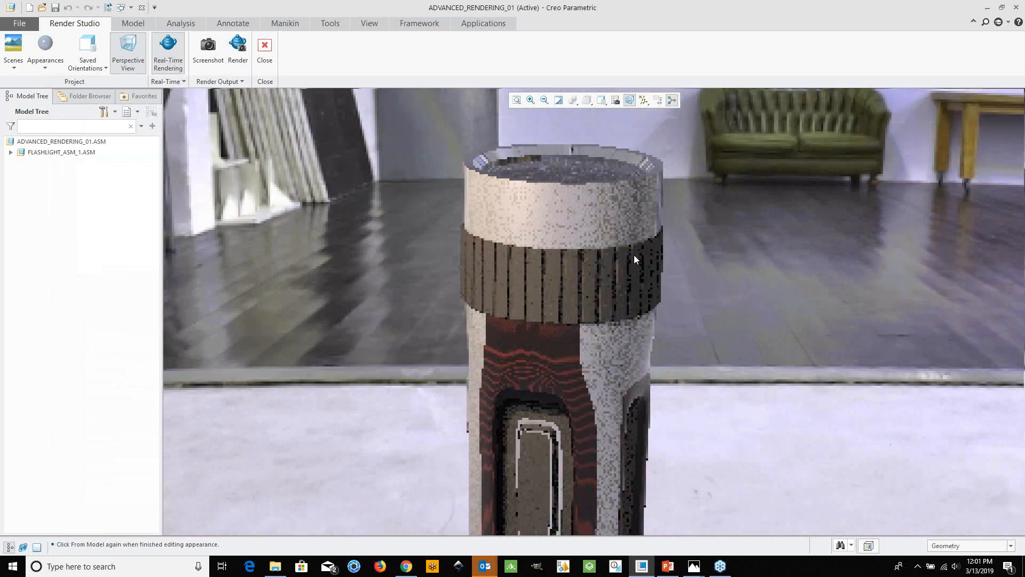
scroll(630, 233, "down", 1)
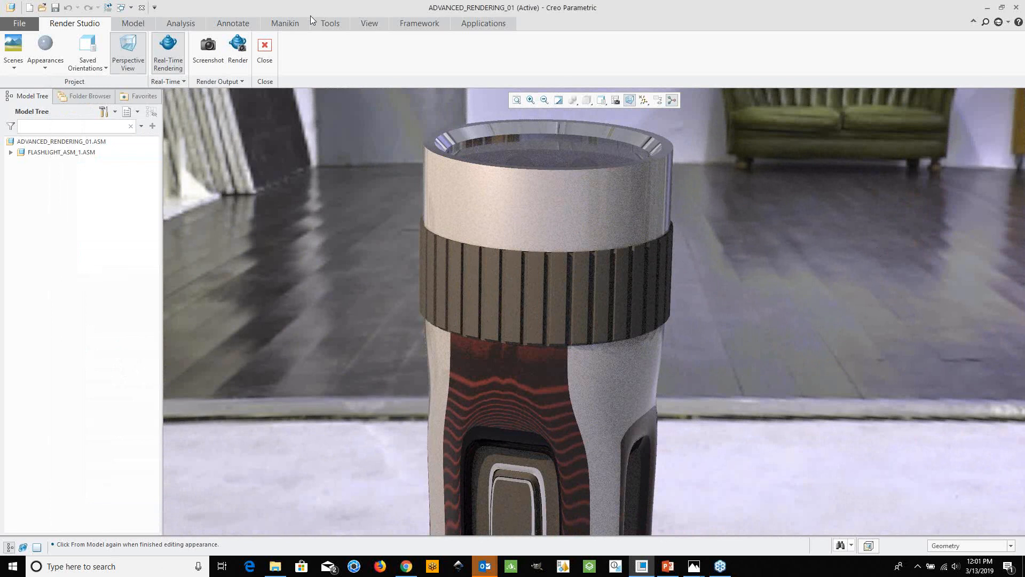
Open the render output settings, check the save folder, and set the image format to TIF.
left_click(243, 55)
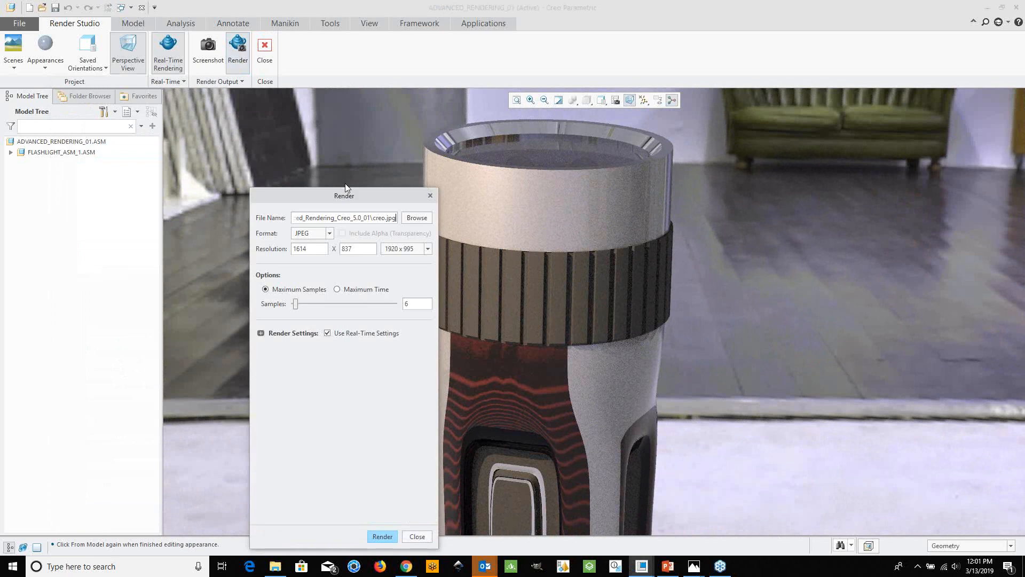
left_click_drag(348, 186, 258, 144)
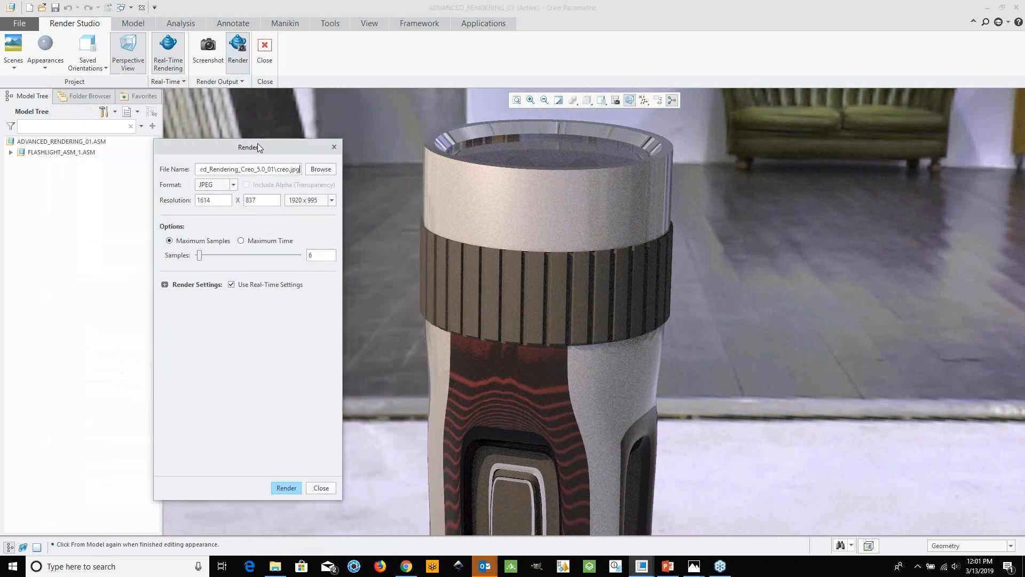
left_click(320, 169)
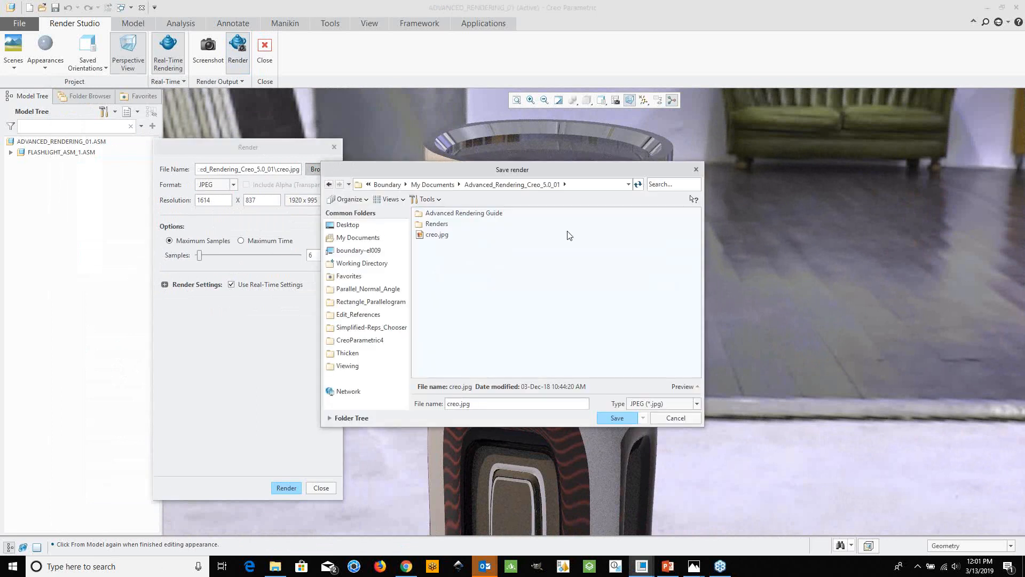
left_click(683, 418)
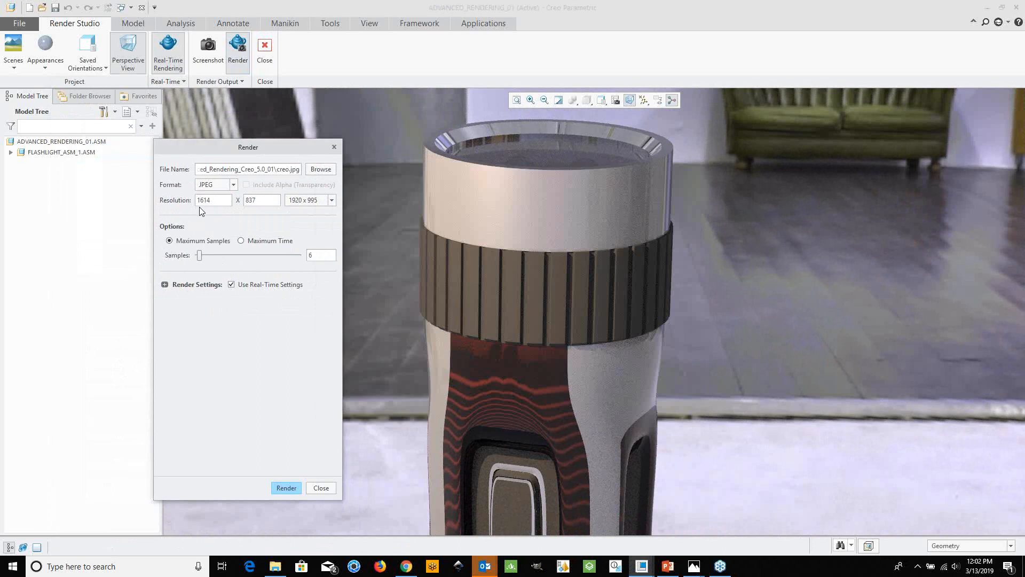
left_click(233, 185)
left_click(216, 206)
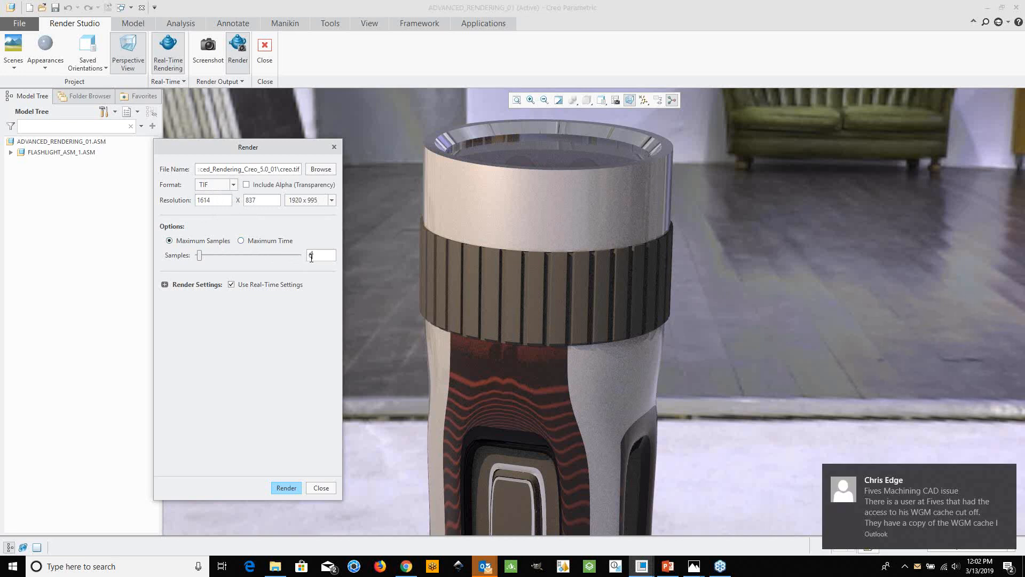
Set the maximum samples to 24 and expand the detailed render settings.
double_click(311, 256)
type("24")
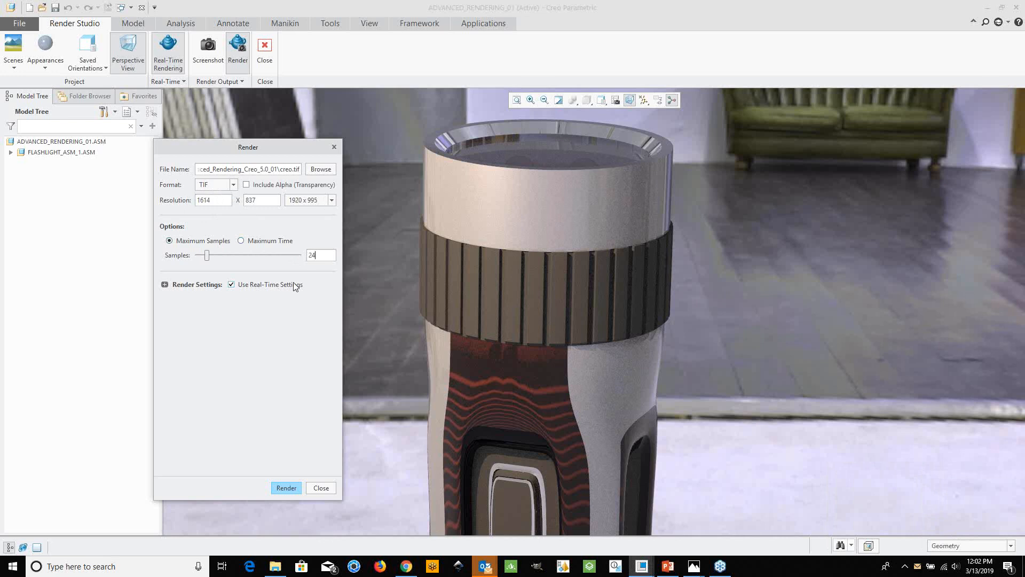
left_click(165, 284)
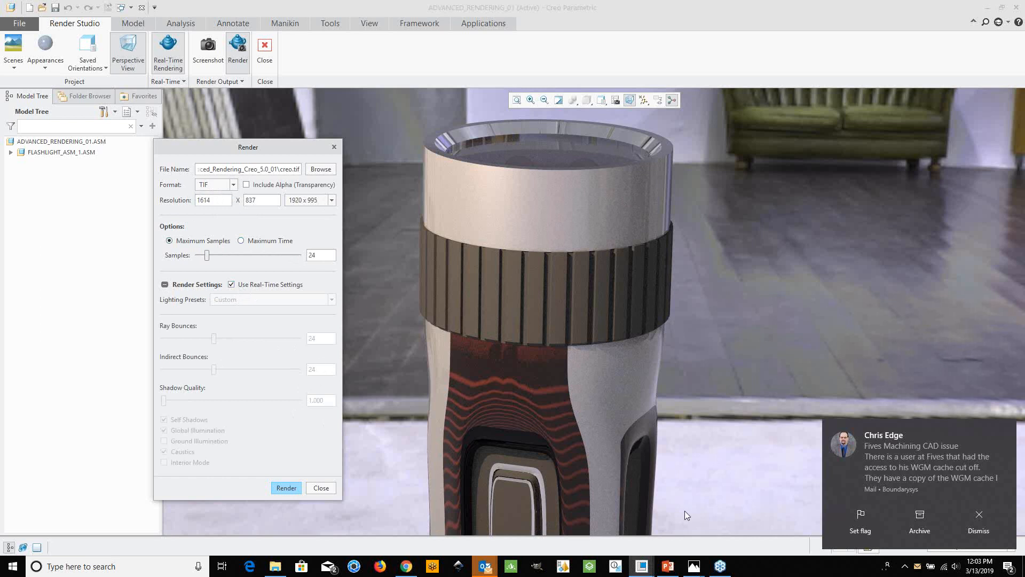
Switch to Photos to examine the flashlight render final_02.tif, and switch to the Render_Studio_Webinar presentation in PowerPoint.
mouse_move(695, 569)
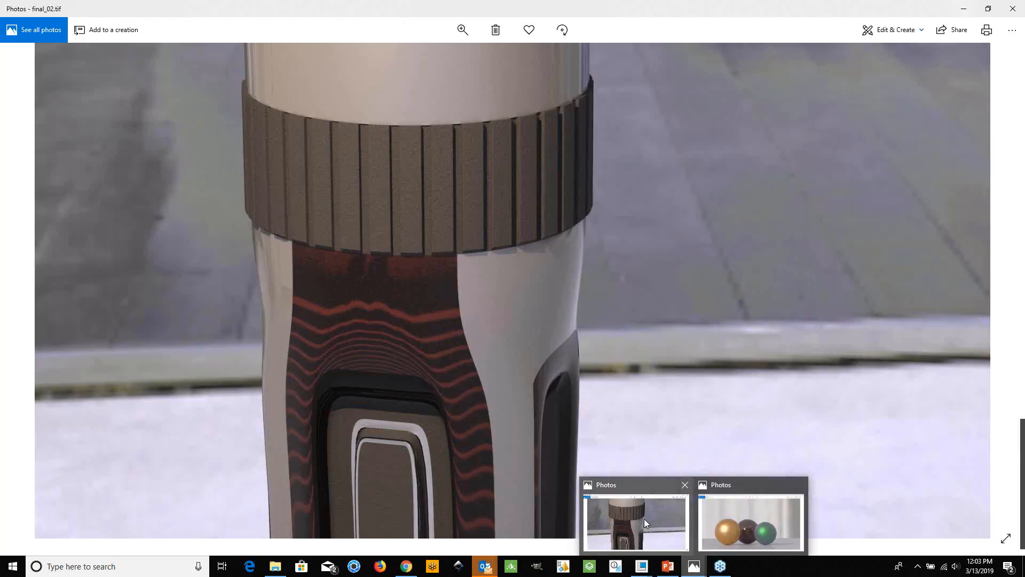
left_click(644, 518)
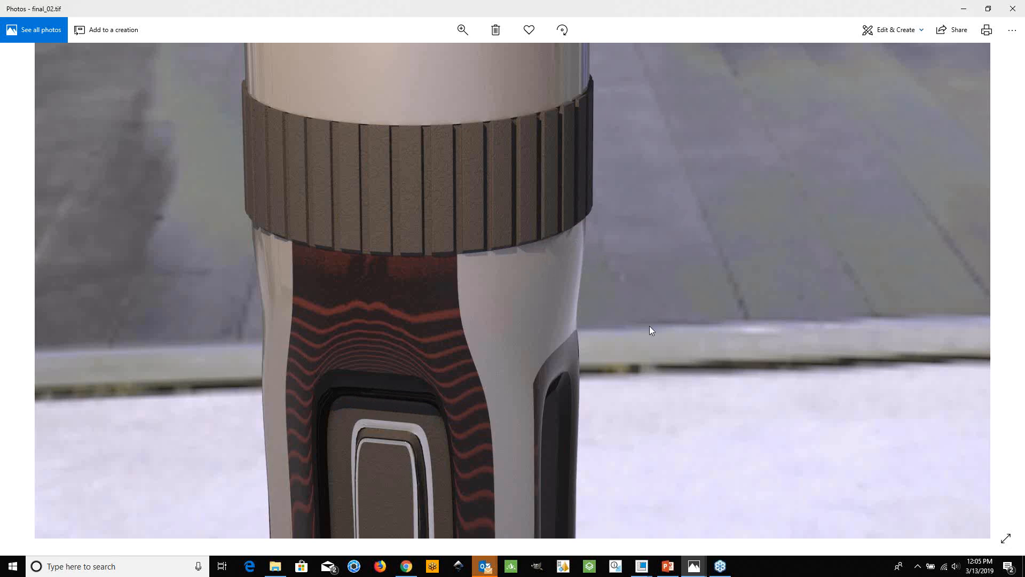
left_click(668, 566)
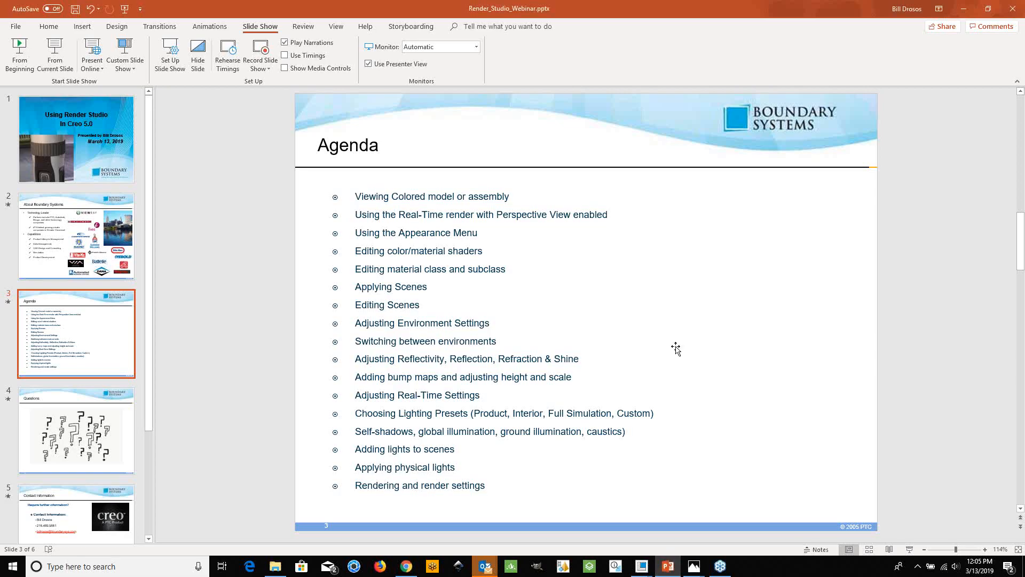